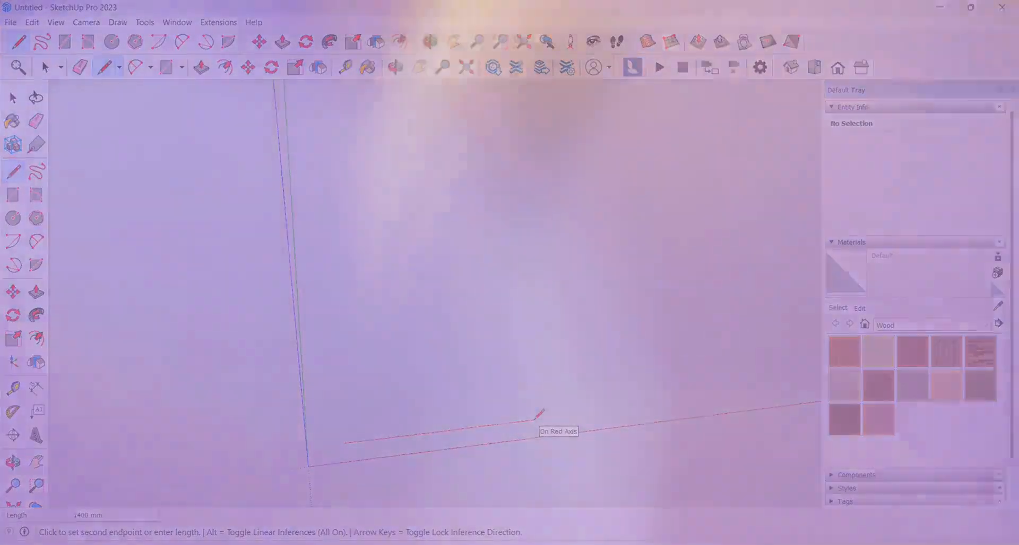
- Draw a closed 1000 by 500 mm rectangle on the ground with the Line tool for the desk outline
{"action": "type", "text": "1000"}
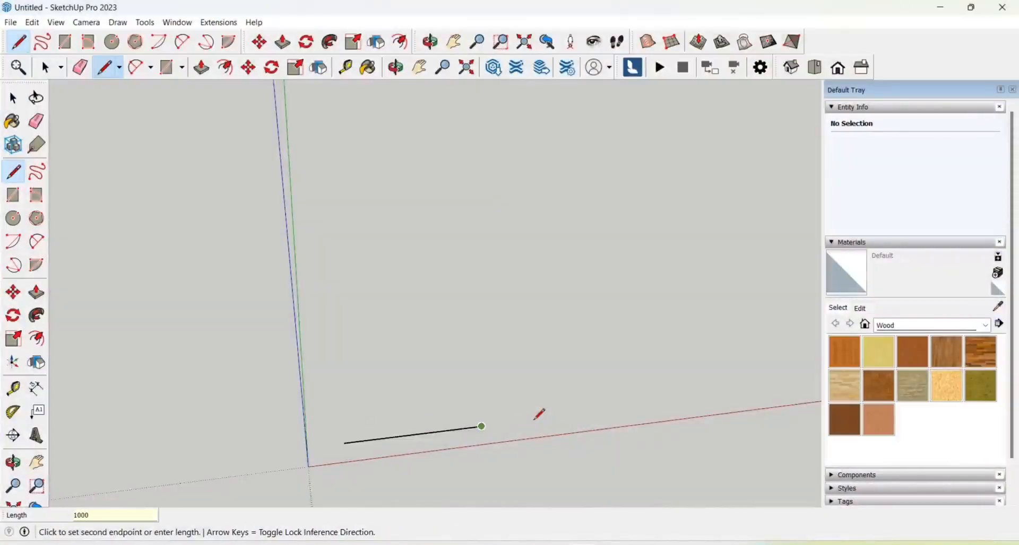
{"action": "scroll", "coordinate": [515, 371], "scroll_direction": "up", "scroll_amount": 3}
{"action": "type", "text": "50"}
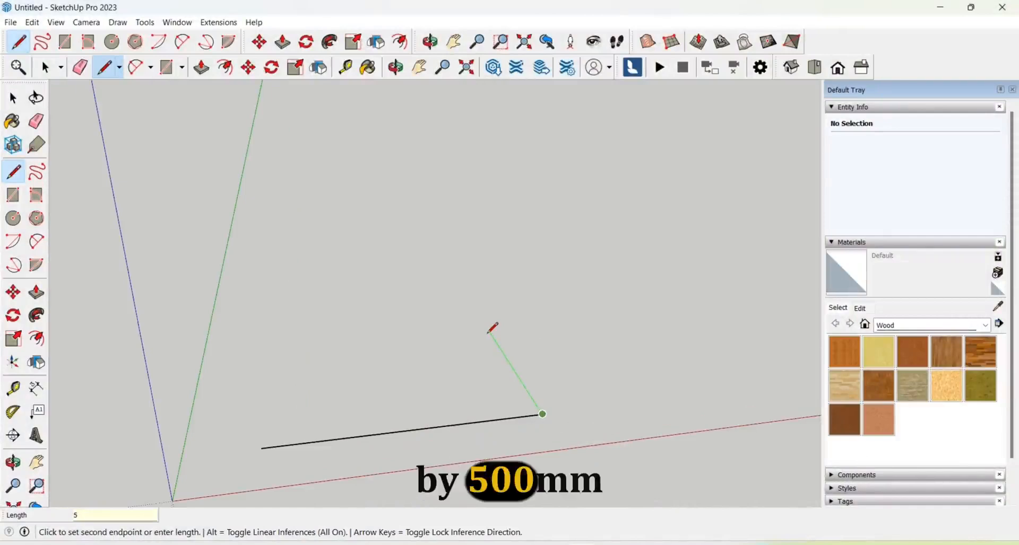
{"action": "scroll", "coordinate": [492, 329], "scroll_direction": "down", "scroll_amount": 1}
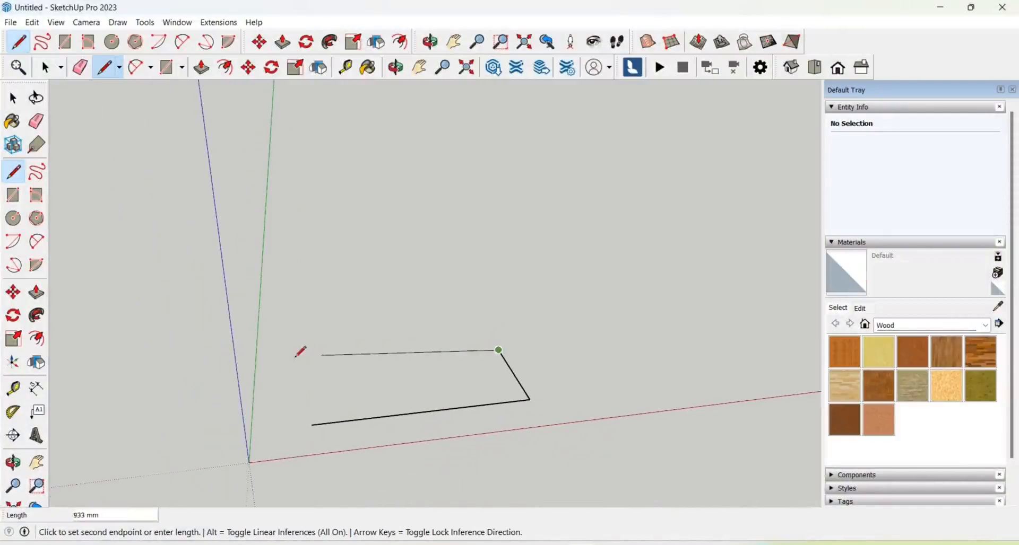
{"action": "left_click", "coordinate": [313, 424]}
{"action": "scroll", "coordinate": [392, 398], "scroll_direction": "down", "scroll_amount": 1}
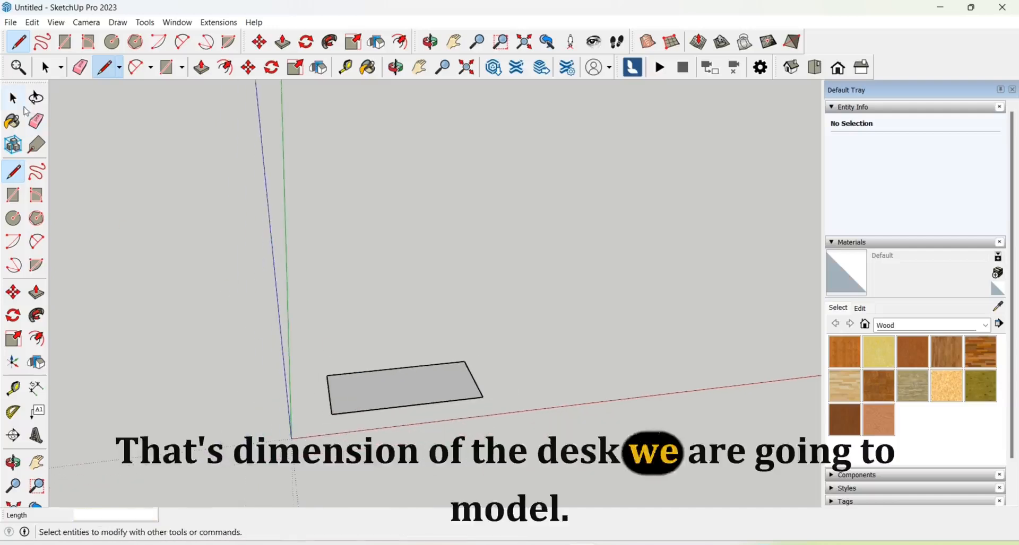
- Copy the rectangular desk face along the red axis, placing the duplicate beside the original with a gap between them
{"action": "left_click", "coordinate": [13, 98]}
{"action": "scroll", "coordinate": [416, 419], "scroll_direction": "down", "scroll_amount": 1}
{"action": "scroll", "coordinate": [416, 420], "scroll_direction": "up", "scroll_amount": 1}
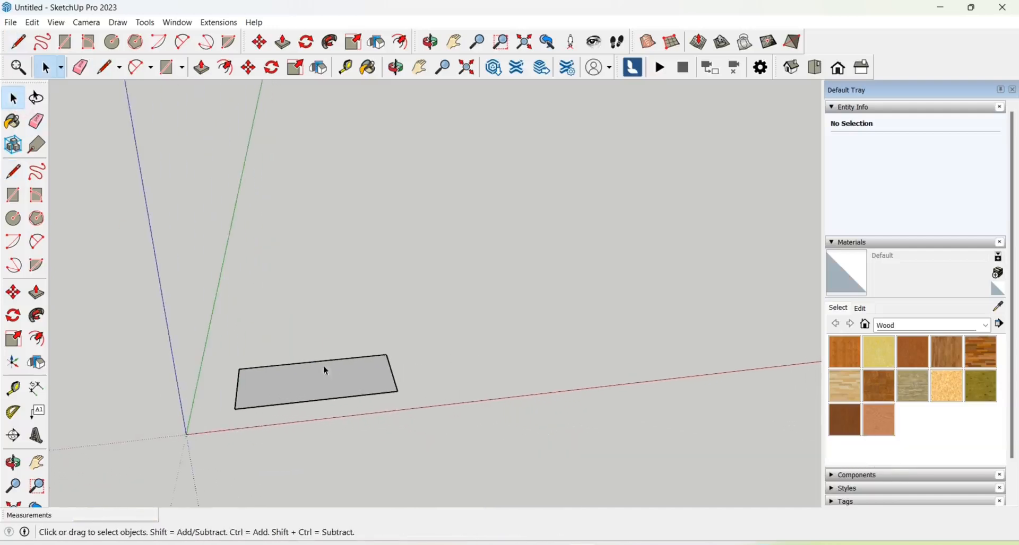
{"action": "left_click", "coordinate": [376, 388]}
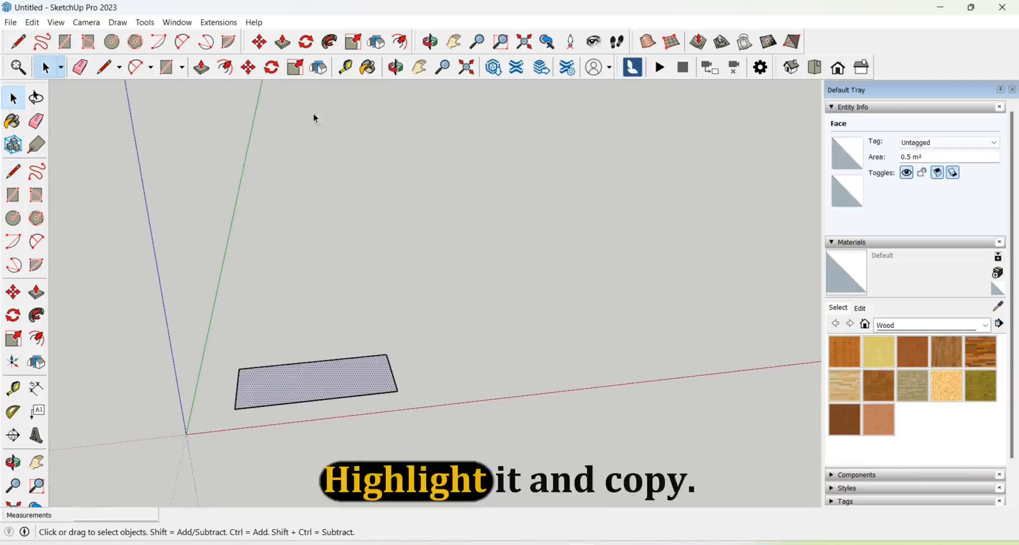
{"action": "scroll", "coordinate": [324, 383], "scroll_direction": "up", "scroll_amount": 2}
{"action": "key", "text": "m"}
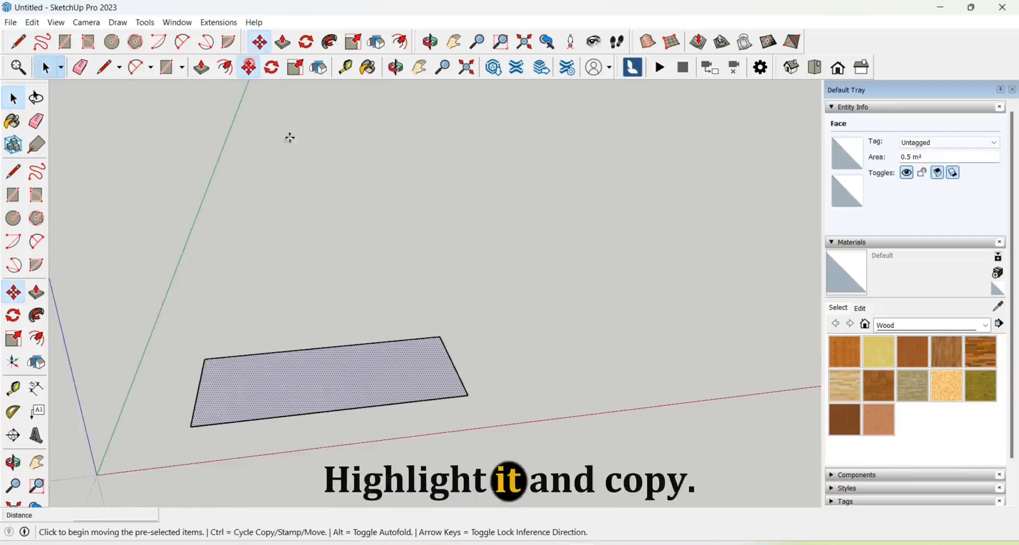
{"action": "scroll", "coordinate": [359, 398], "scroll_direction": "up", "scroll_amount": 1}
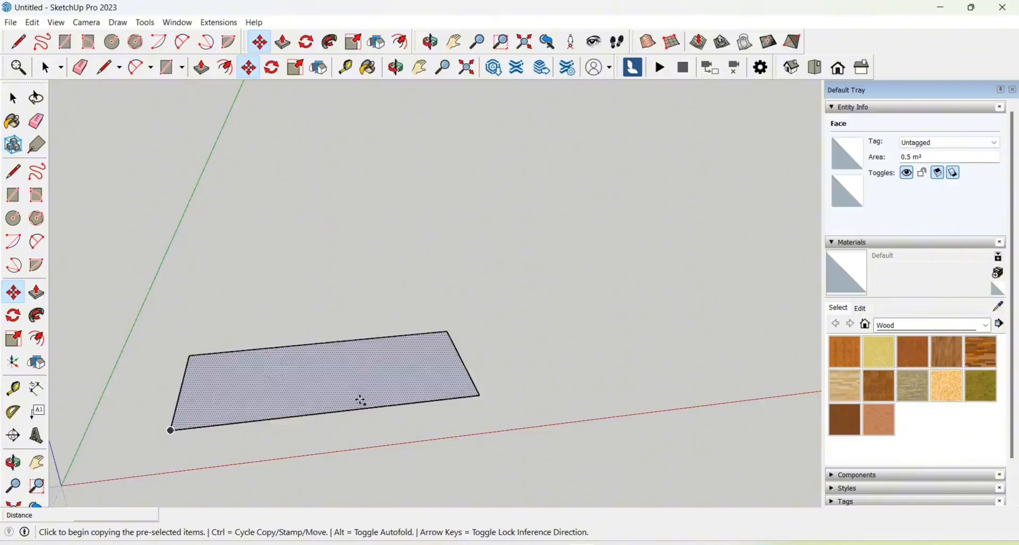
{"action": "left_click", "coordinate": [360, 400]}
{"action": "scroll", "coordinate": [414, 458], "scroll_direction": "down", "scroll_amount": 2}
{"action": "left_click", "coordinate": [728, 375]}
{"action": "scroll", "coordinate": [728, 366], "scroll_direction": "down", "scroll_amount": 2}
{"action": "left_click", "coordinate": [12, 100]}
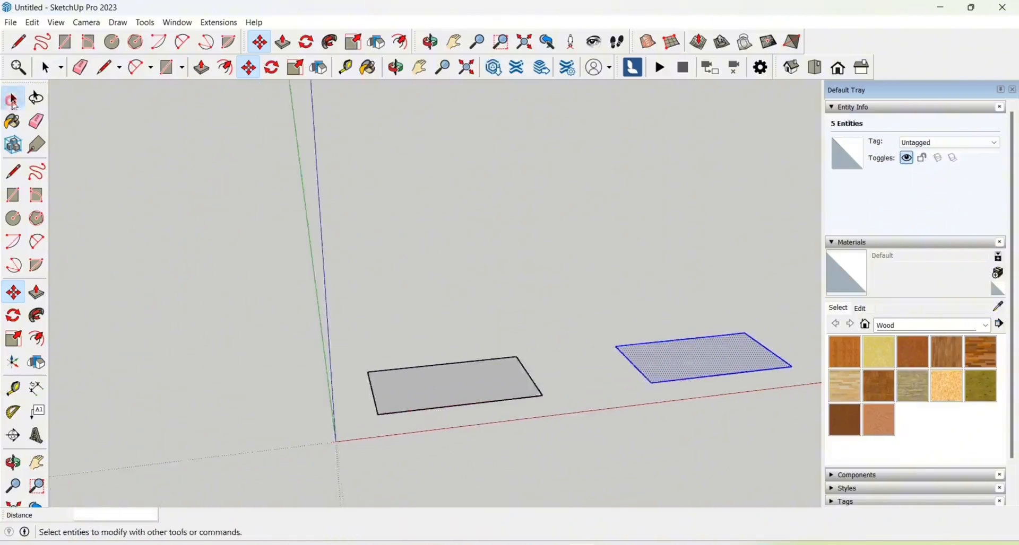
{"action": "left_click", "coordinate": [417, 445]}
- Offset the outline of the original rectangle 25 mm inward
{"action": "scroll", "coordinate": [409, 425], "scroll_direction": "up", "scroll_amount": 3}
{"action": "left_click", "coordinate": [397, 378]}
{"action": "scroll", "coordinate": [412, 373], "scroll_direction": "down", "scroll_amount": 1}
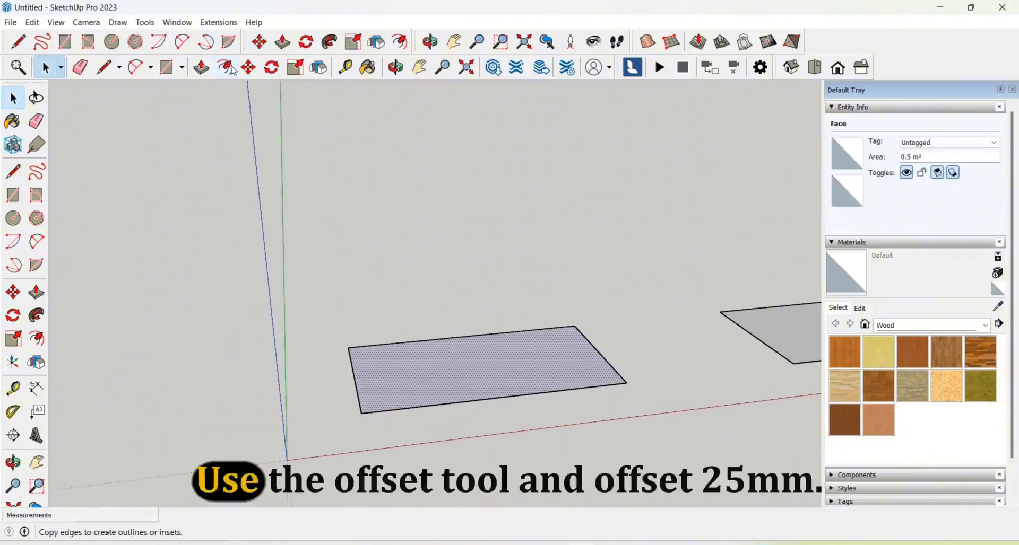
{"action": "left_click", "coordinate": [232, 68]}
{"action": "scroll", "coordinate": [425, 334], "scroll_direction": "up", "scroll_amount": 2}
{"action": "left_click", "coordinate": [447, 336]}
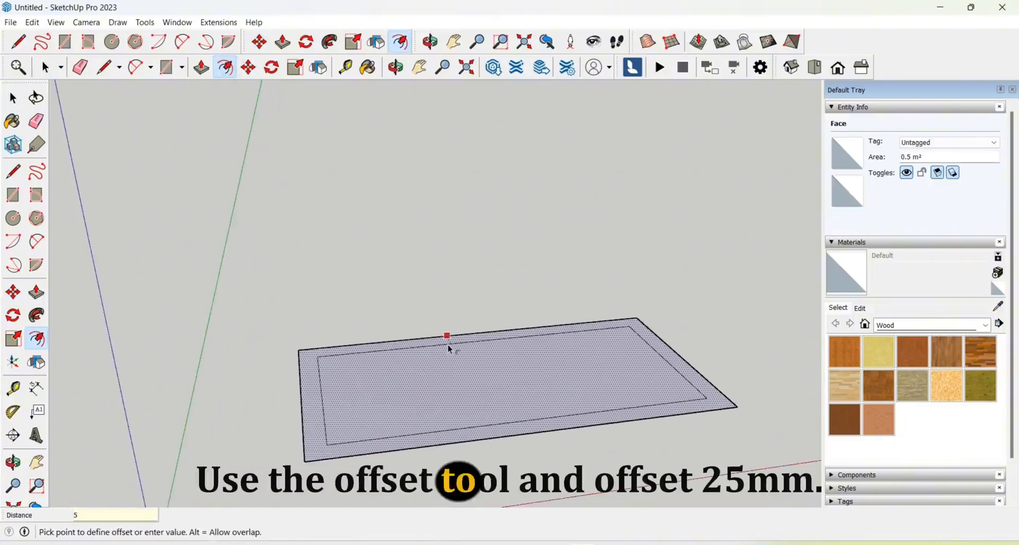
{"action": "type", "text": "5"}
{"action": "key", "text": "BackSpace"}
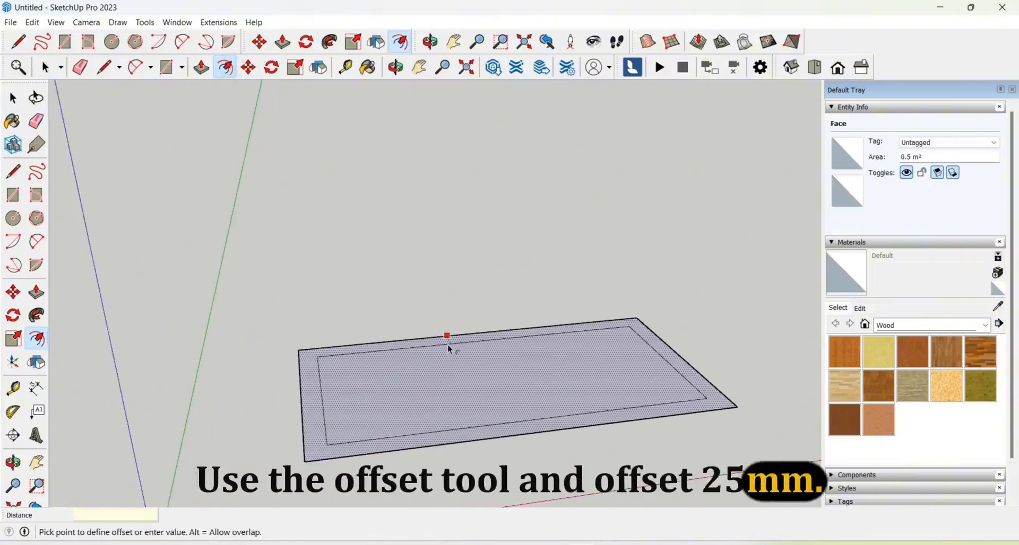
{"action": "type", "text": "25"}
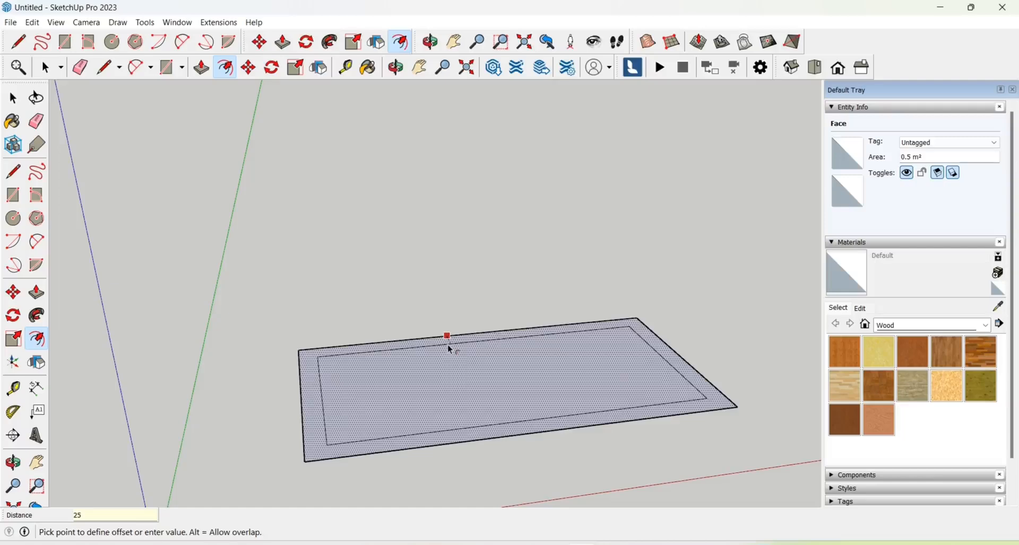
{"action": "key", "text": "Return"}
{"action": "scroll", "coordinate": [447, 344], "scroll_direction": "down", "scroll_amount": 2}
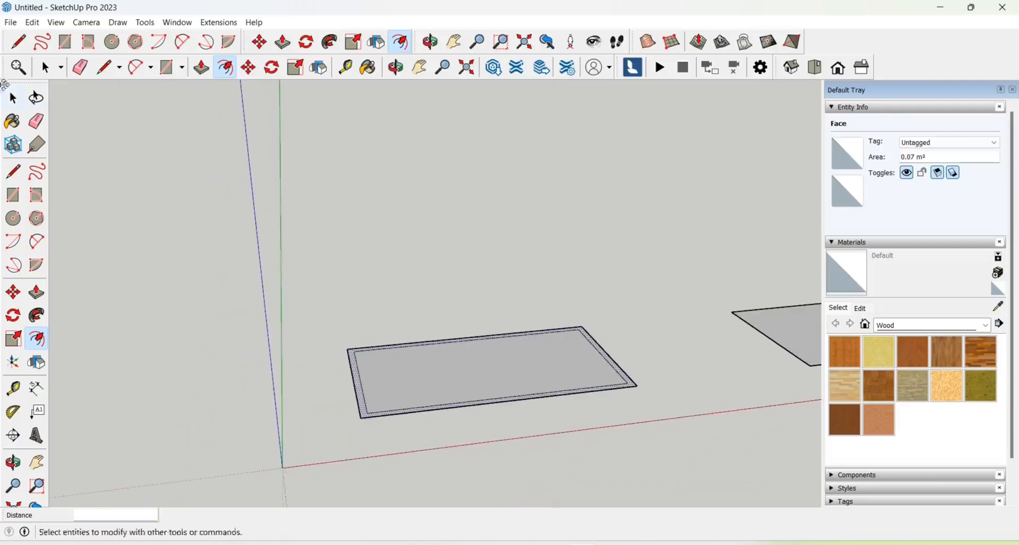
- Erase the four outer edges of the original rectangle, keeping only the inner offset rectangle
{"action": "left_click", "coordinate": [9, 100]}
{"action": "left_click", "coordinate": [80, 67]}
{"action": "scroll", "coordinate": [356, 418], "scroll_direction": "up", "scroll_amount": 2}
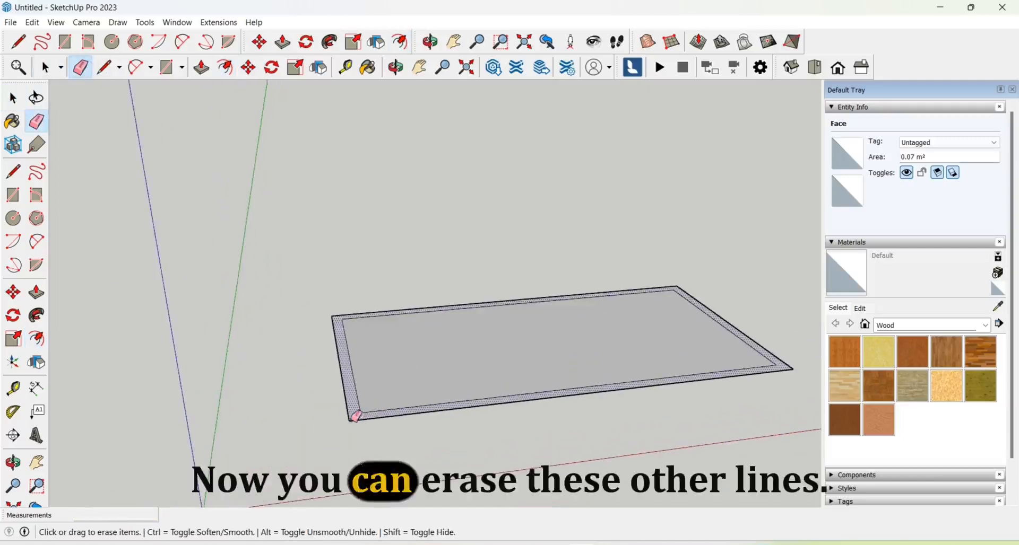
{"action": "left_click_drag", "start_coordinate": [351, 421], "coordinate": [334, 432]}
{"action": "scroll", "coordinate": [335, 433], "scroll_direction": "down", "scroll_amount": 2}
{"action": "scroll", "coordinate": [541, 302], "scroll_direction": "up", "scroll_amount": 3}
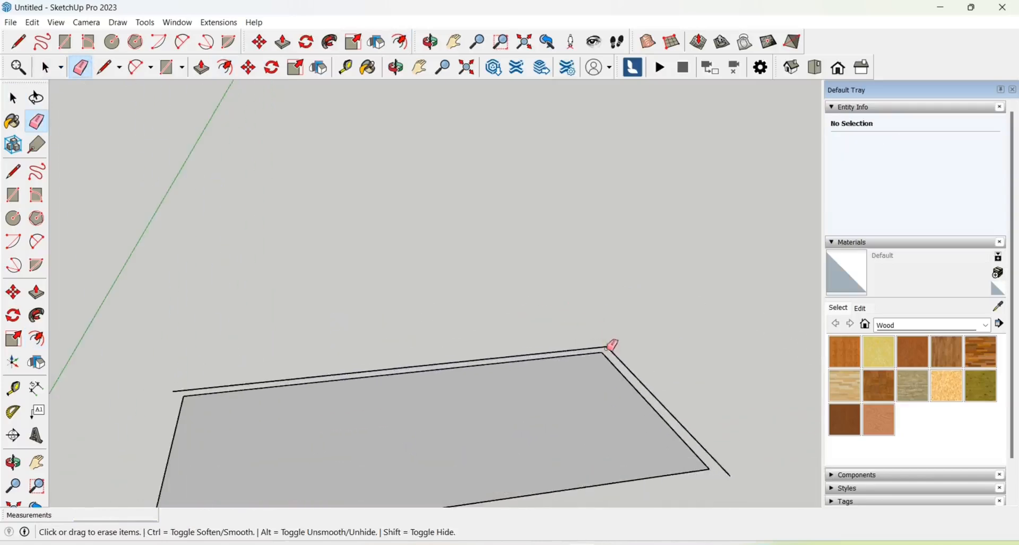
{"action": "scroll", "coordinate": [562, 365], "scroll_direction": "down", "scroll_amount": 3}
{"action": "left_click", "coordinate": [11, 98]}
{"action": "scroll", "coordinate": [207, 398], "scroll_direction": "down", "scroll_amount": 2}
- Copy the inset rectangle's short edge nearest the duplicate 300 mm inward along the red axis to mark out the drawer section
{"action": "mouse_move", "coordinate": [473, 412]}
{"action": "middle_mouse_down"}
{"action": "mouse_move", "coordinate": [446, 392]}
{"action": "mouse_move", "coordinate": [473, 375]}
{"action": "mouse_move", "coordinate": [500, 398]}
{"action": "middle_mouse_up"}
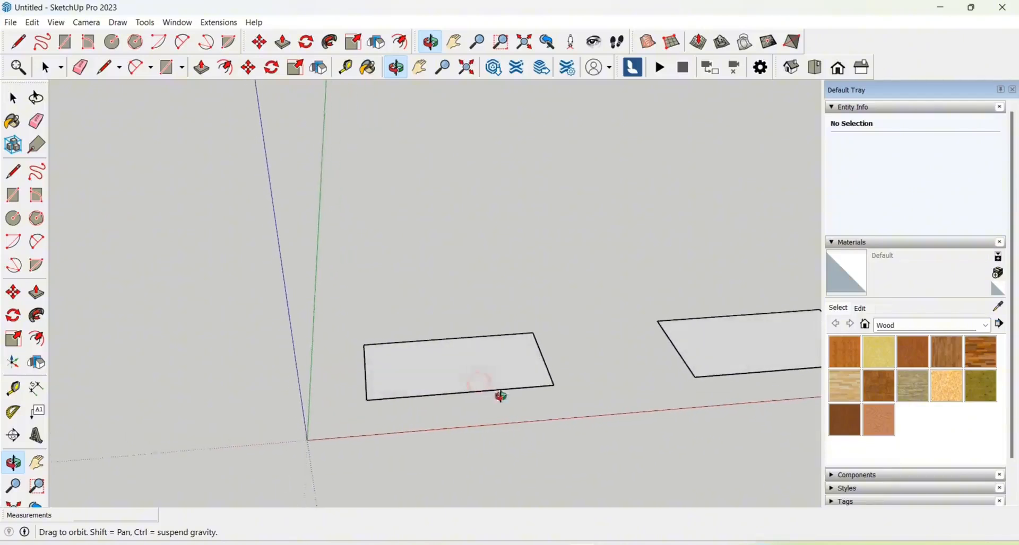
{"action": "left_click", "coordinate": [14, 98]}
{"action": "scroll", "coordinate": [556, 388], "scroll_direction": "up", "scroll_amount": 1}
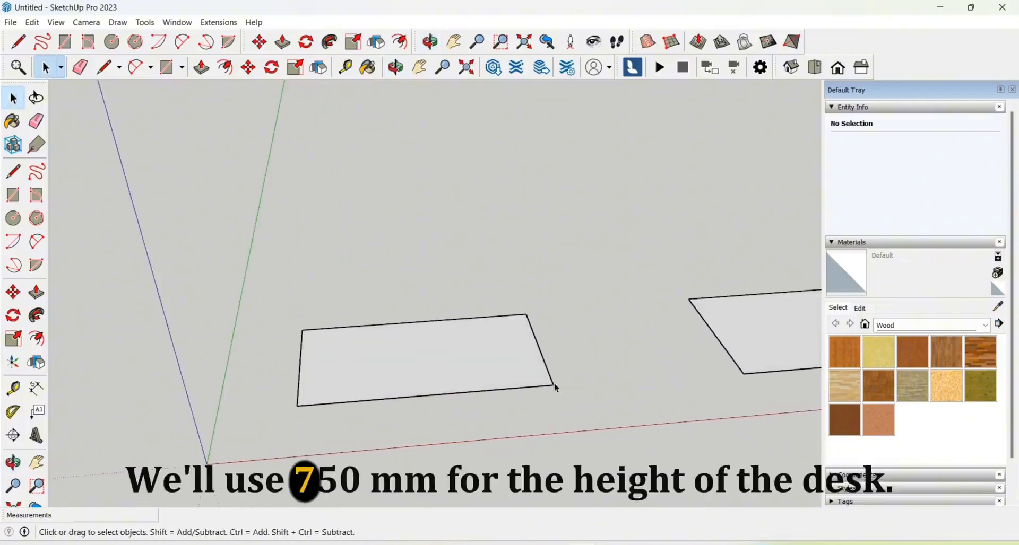
{"action": "scroll", "coordinate": [546, 370], "scroll_direction": "up", "scroll_amount": 3}
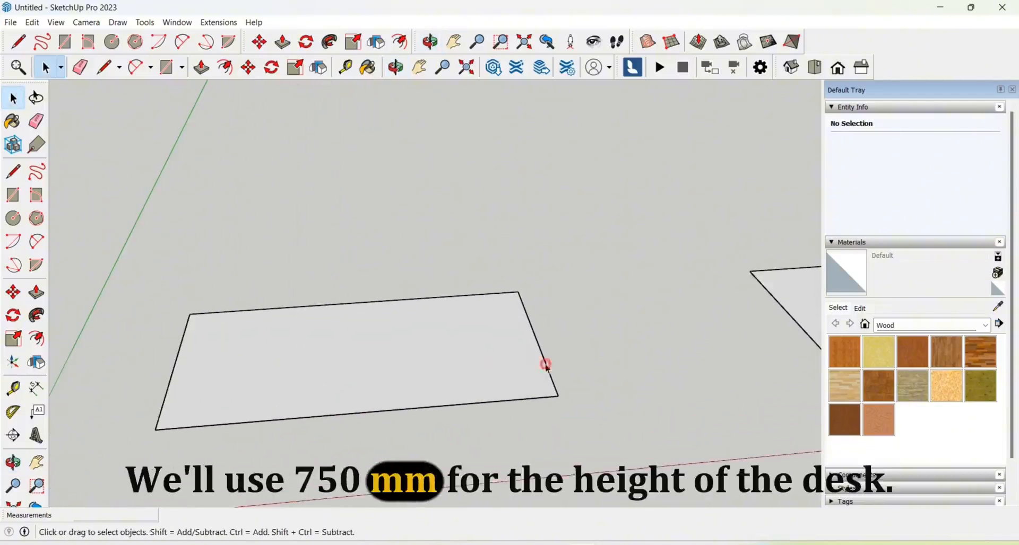
{"action": "left_click", "coordinate": [546, 364]}
{"action": "left_click", "coordinate": [248, 67]}
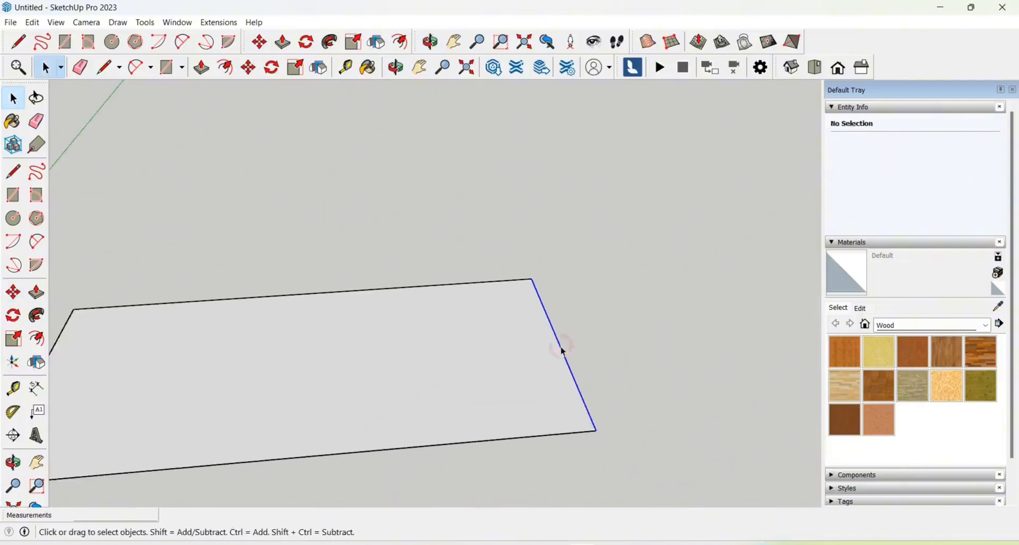
{"action": "left_click", "coordinate": [562, 350]}
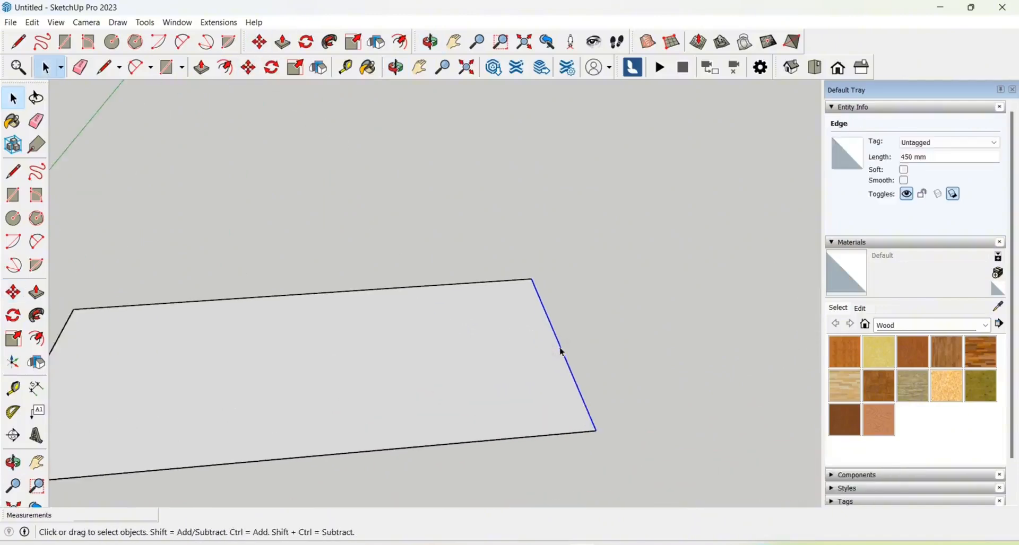
{"action": "left_click", "coordinate": [252, 72]}
{"action": "scroll", "coordinate": [549, 341], "scroll_direction": "up", "scroll_amount": 2}
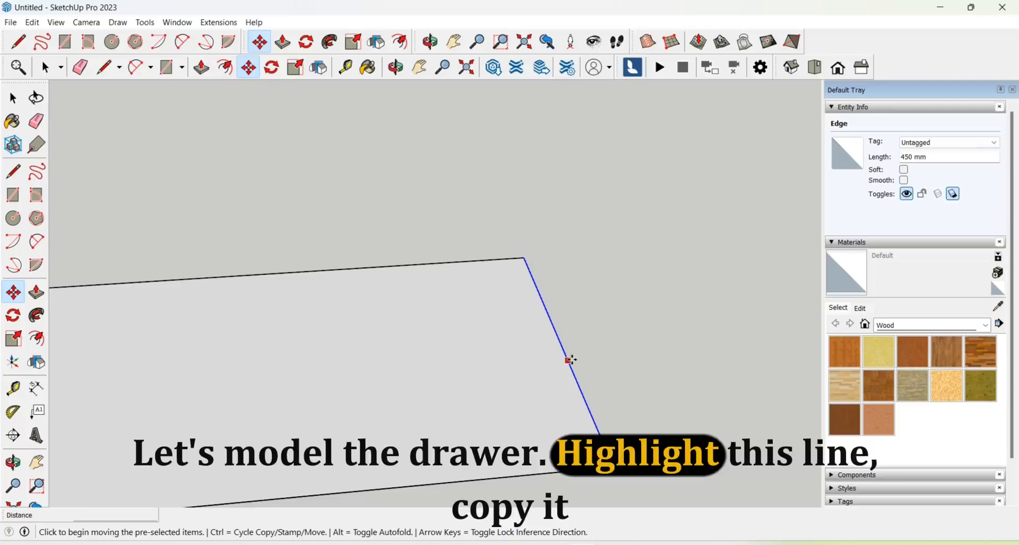
{"action": "left_click", "coordinate": [571, 368]}
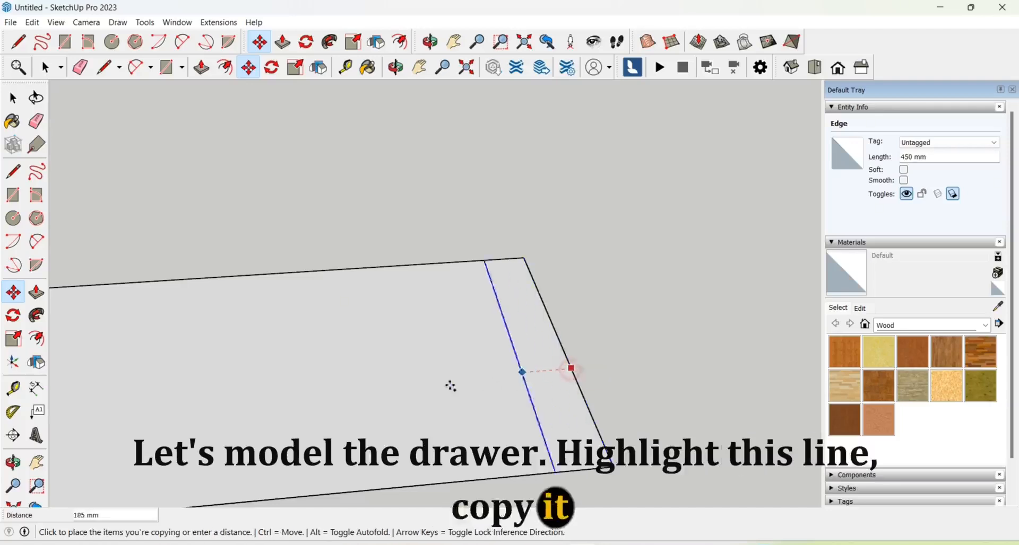
{"action": "type", "text": "3"}
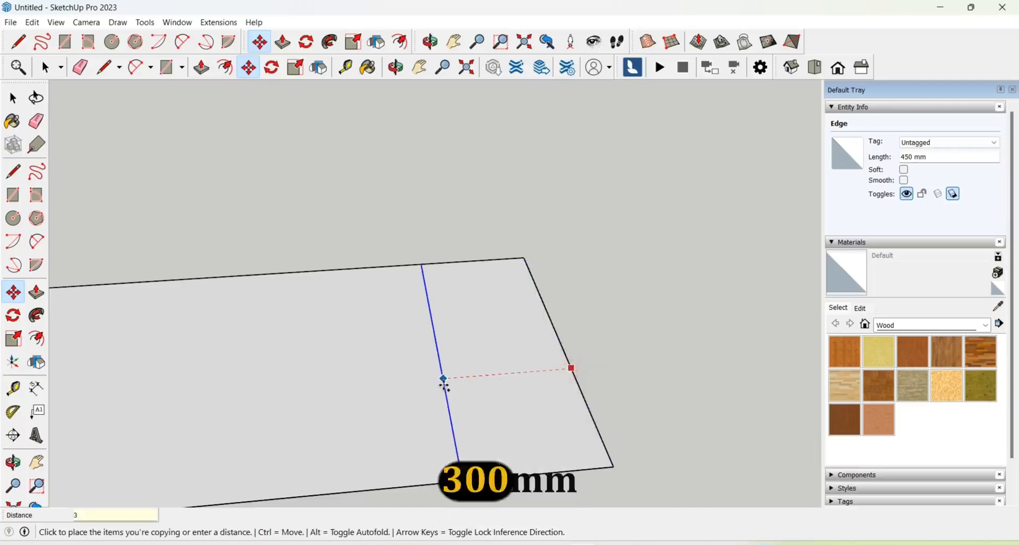
{"action": "type", "text": "00"}
{"action": "key", "text": "Return"}
{"action": "scroll", "coordinate": [565, 362], "scroll_direction": "down", "scroll_amount": 5}
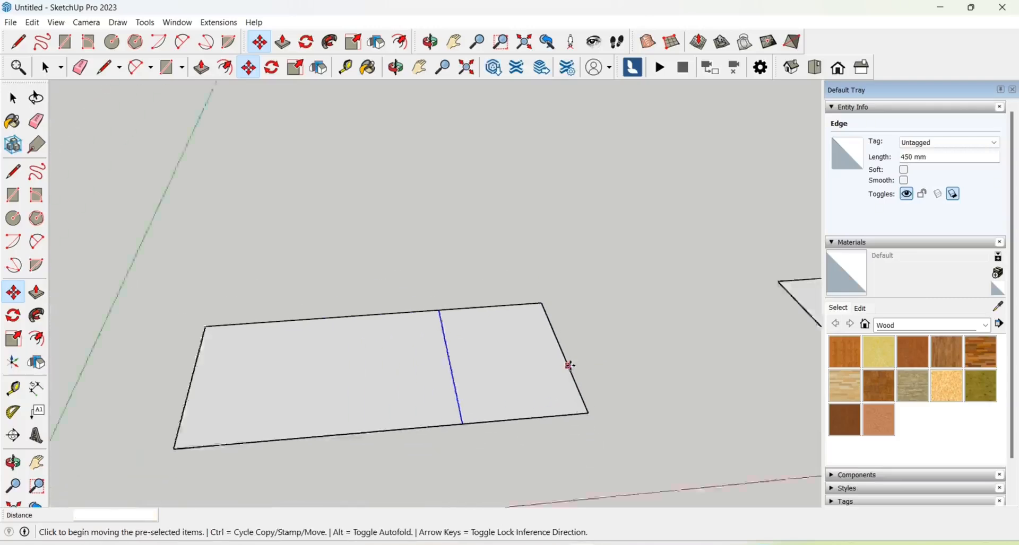
- Extrude the 300 mm wide drawer section upward 650 mm with Push/Pull
{"action": "key", "text": "p"}
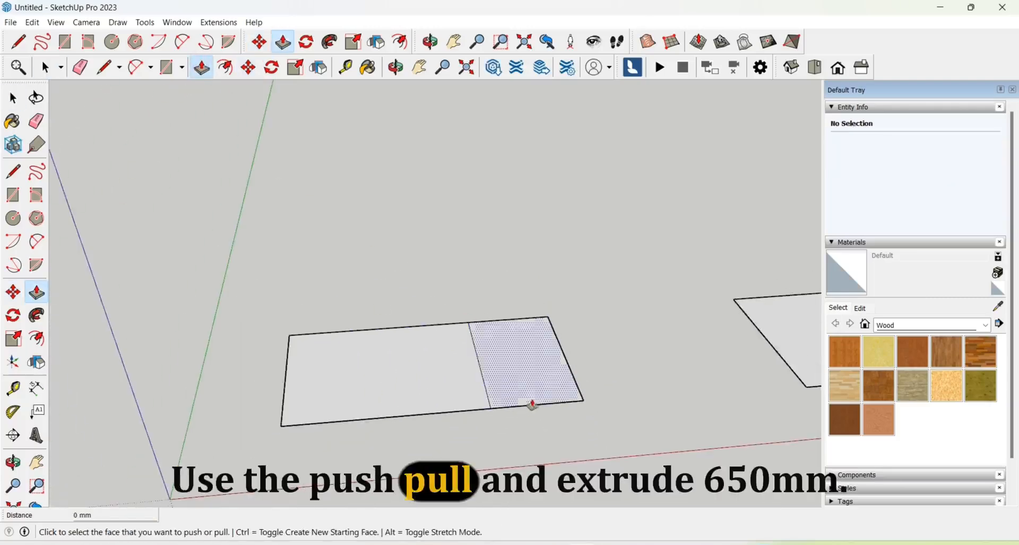
{"action": "scroll", "coordinate": [514, 393], "scroll_direction": "up", "scroll_amount": 2}
{"action": "left_click", "coordinate": [514, 393]}
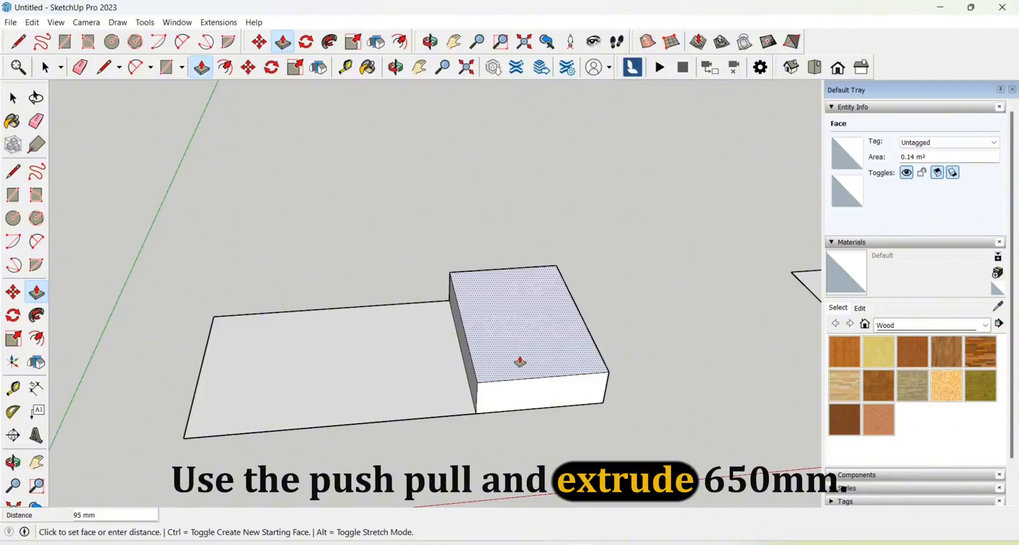
{"action": "type", "text": "65"}
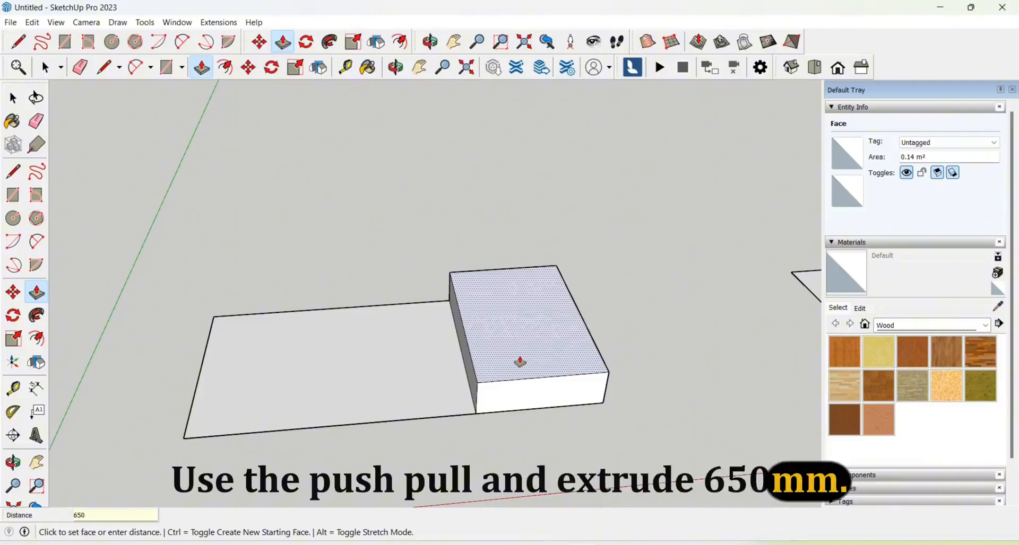
{"action": "type", "text": "0"}
{"action": "key", "text": "Return"}
{"action": "scroll", "coordinate": [486, 423], "scroll_direction": "down", "scroll_amount": 2}
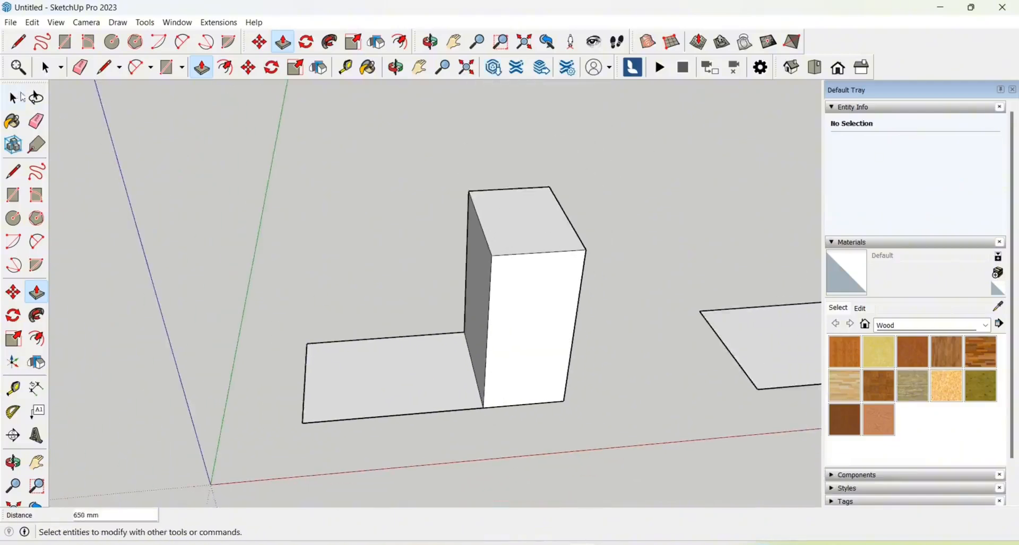
{"action": "left_click", "coordinate": [45, 68]}
- Copy the bottom edge of the drawer block's front face 50 mm upward
{"action": "scroll", "coordinate": [513, 430], "scroll_direction": "up", "scroll_amount": 5}
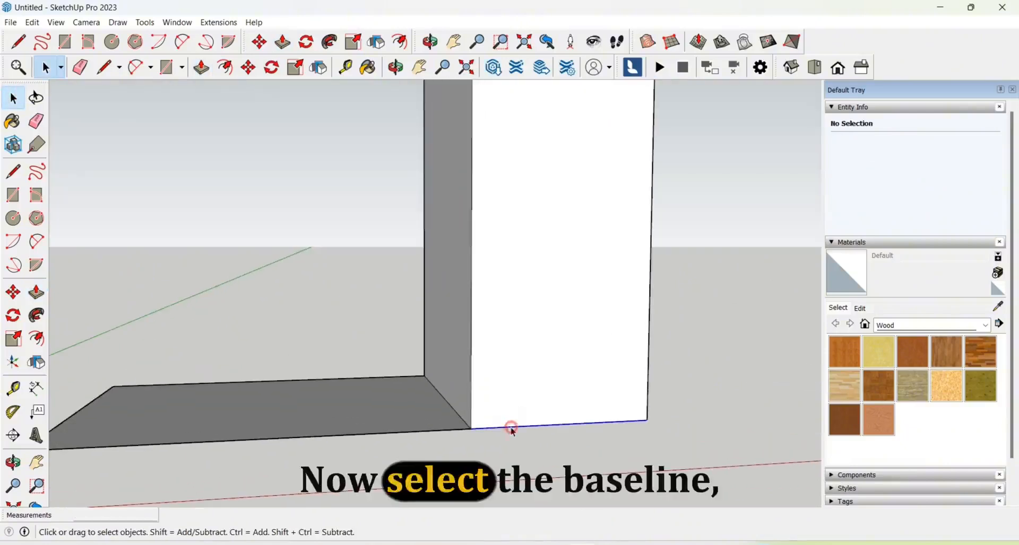
{"action": "left_click", "coordinate": [512, 427]}
{"action": "left_click", "coordinate": [249, 69]}
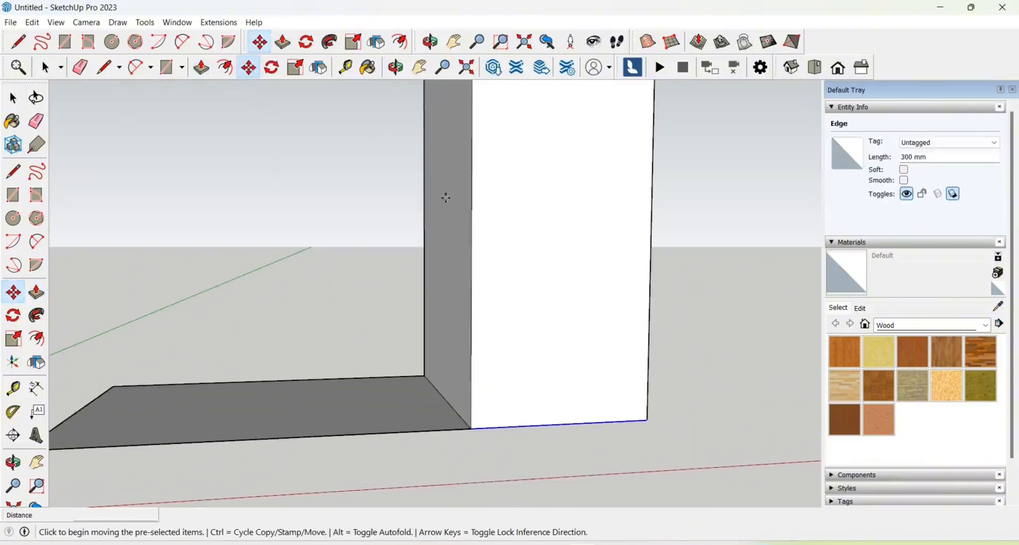
{"action": "scroll", "coordinate": [537, 400], "scroll_direction": "up", "scroll_amount": 2}
{"action": "key", "text": "ctrl"}
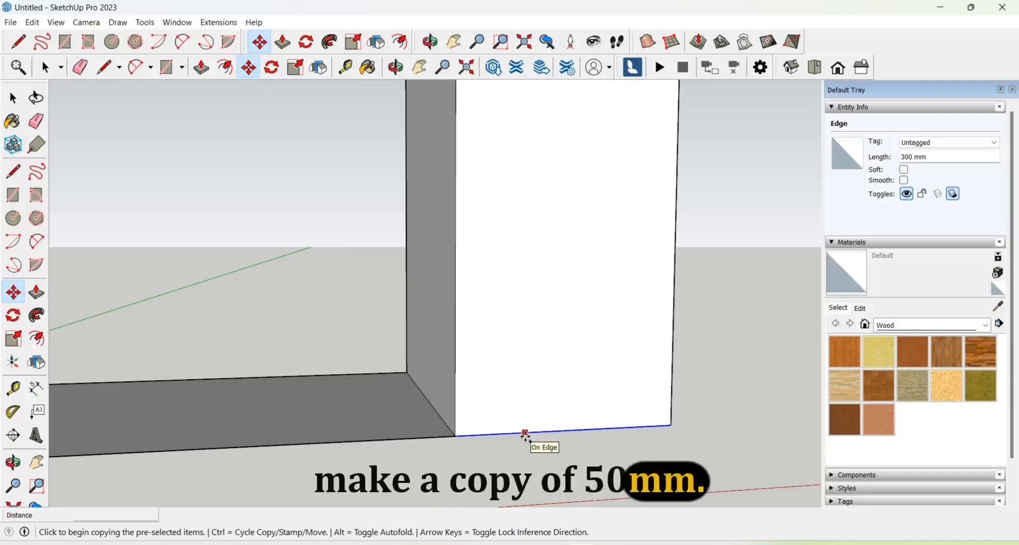
{"action": "left_click", "coordinate": [525, 434]}
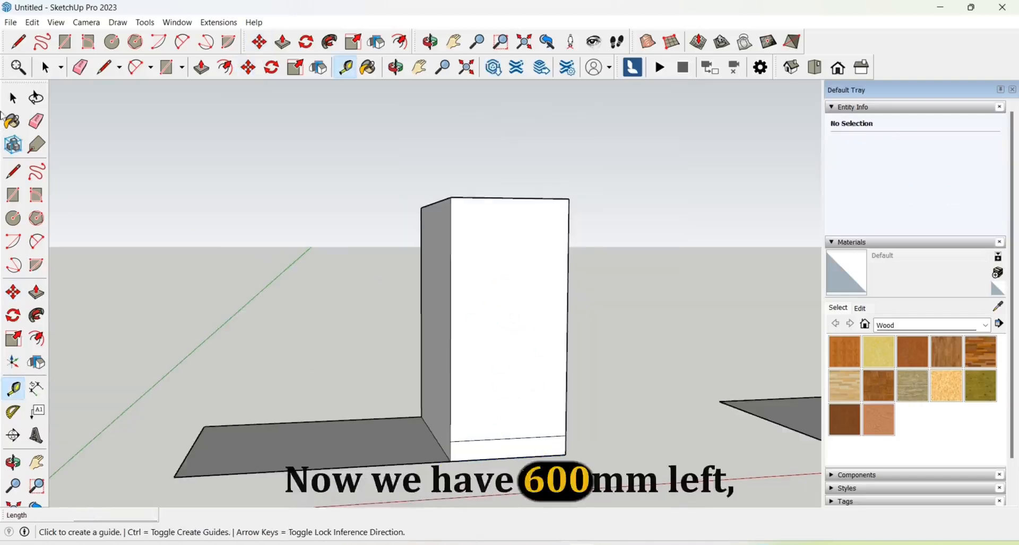
- Copy the dividing line near the bottom of the drawer block's front face 200 mm upward along the blue axis
{"action": "left_click", "coordinate": [12, 97]}
{"action": "scroll", "coordinate": [494, 439], "scroll_direction": "up", "scroll_amount": 2}
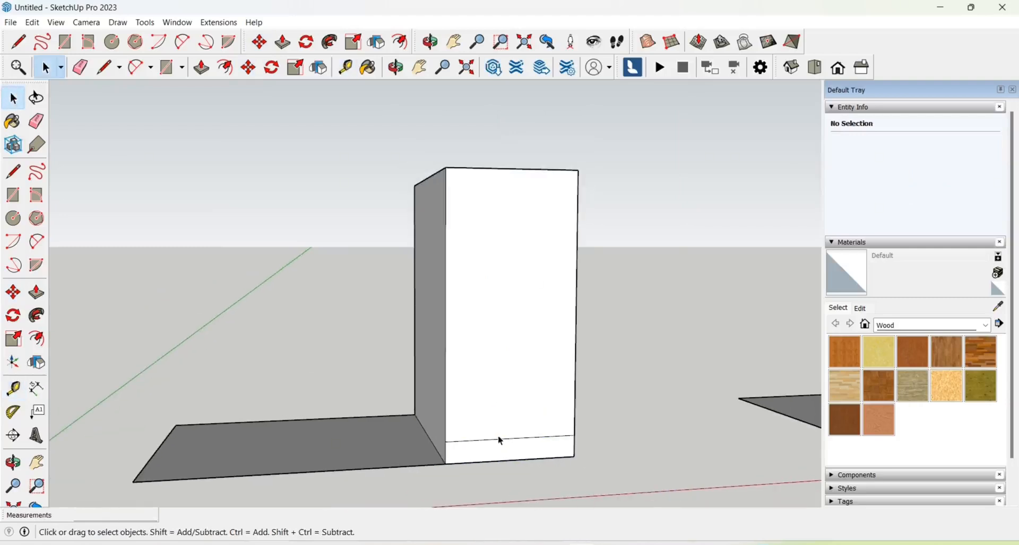
{"action": "left_click", "coordinate": [499, 439]}
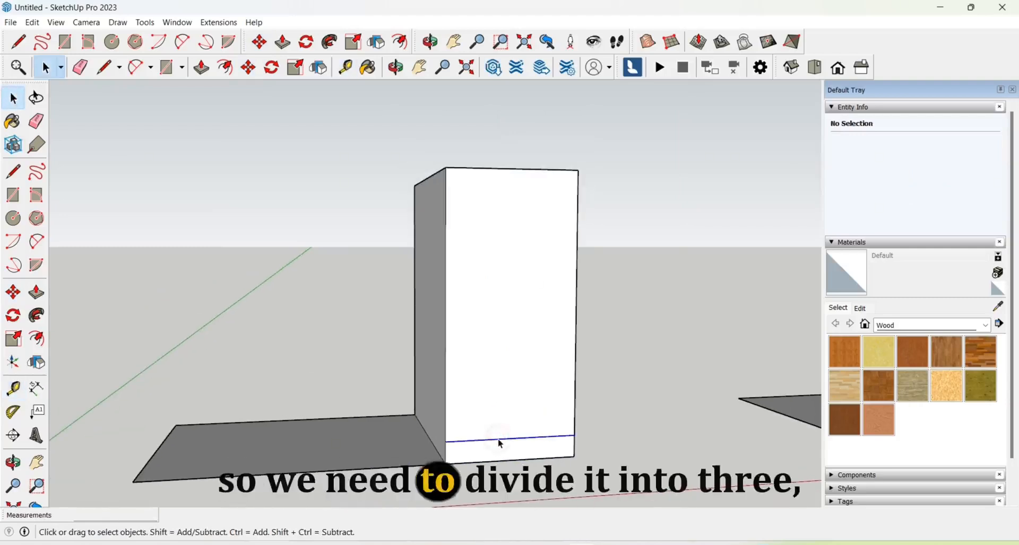
{"action": "left_click", "coordinate": [249, 68]}
{"action": "scroll", "coordinate": [495, 424], "scroll_direction": "up", "scroll_amount": 2}
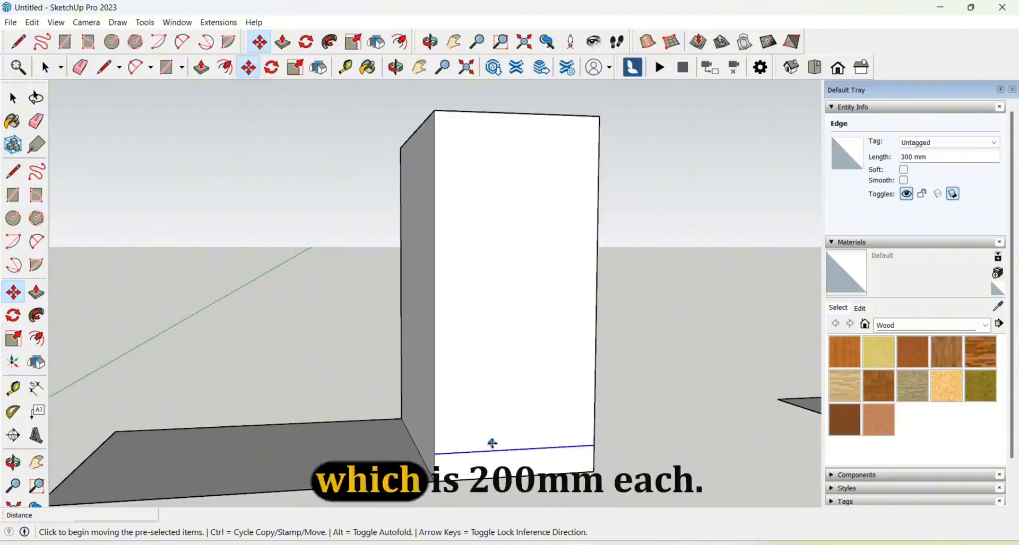
{"action": "left_click", "coordinate": [493, 452]}
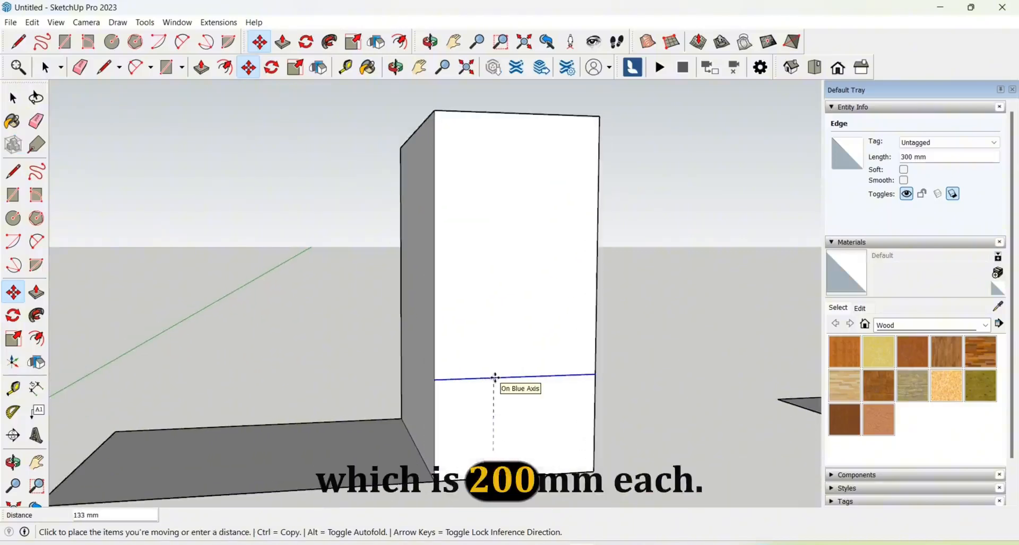
{"action": "key", "text": "Escape"}
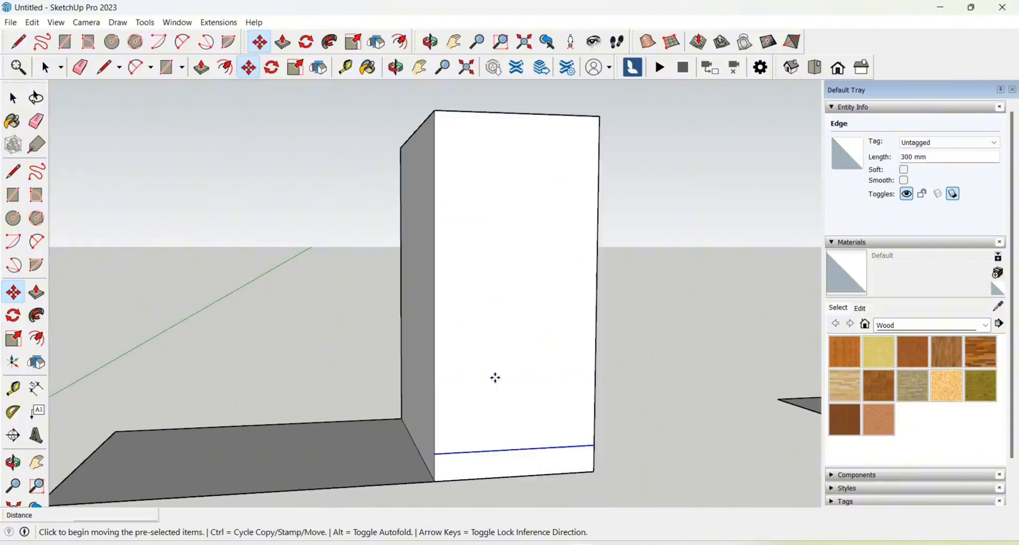
{"action": "left_click", "coordinate": [482, 451]}
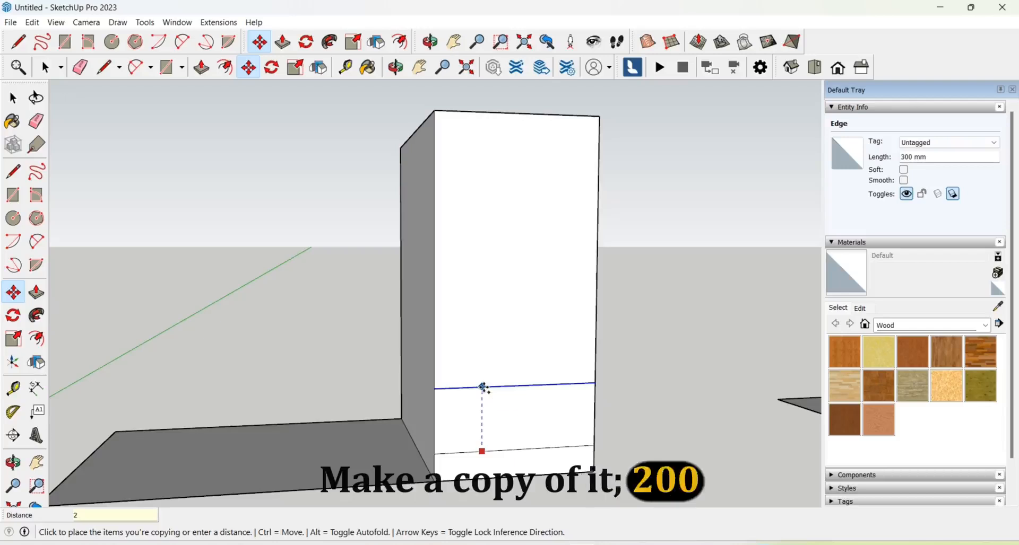
{"action": "key", "text": "Return"}
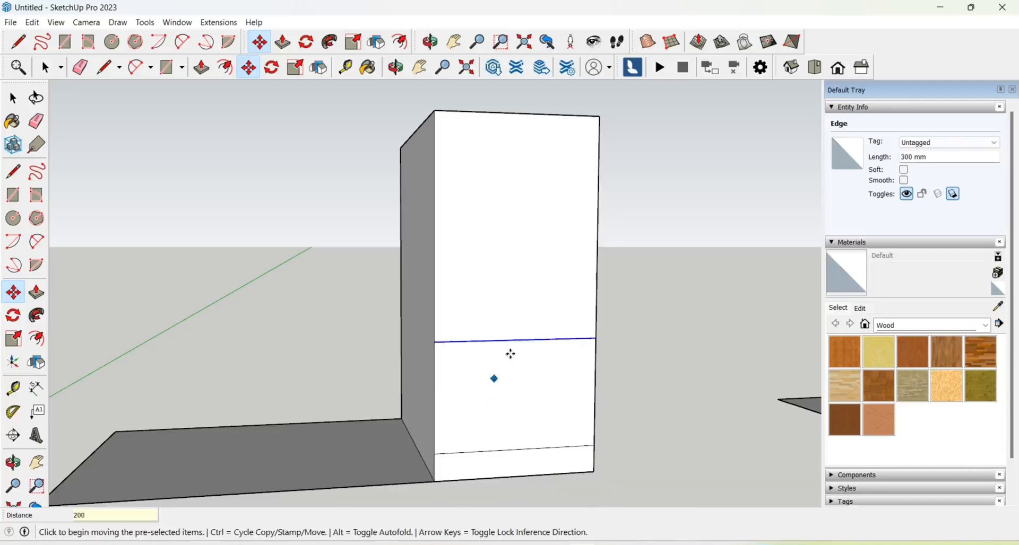
- Copy the new dividing line another 200 mm upward to split the front into three drawer faces
{"action": "left_click", "coordinate": [514, 339]}
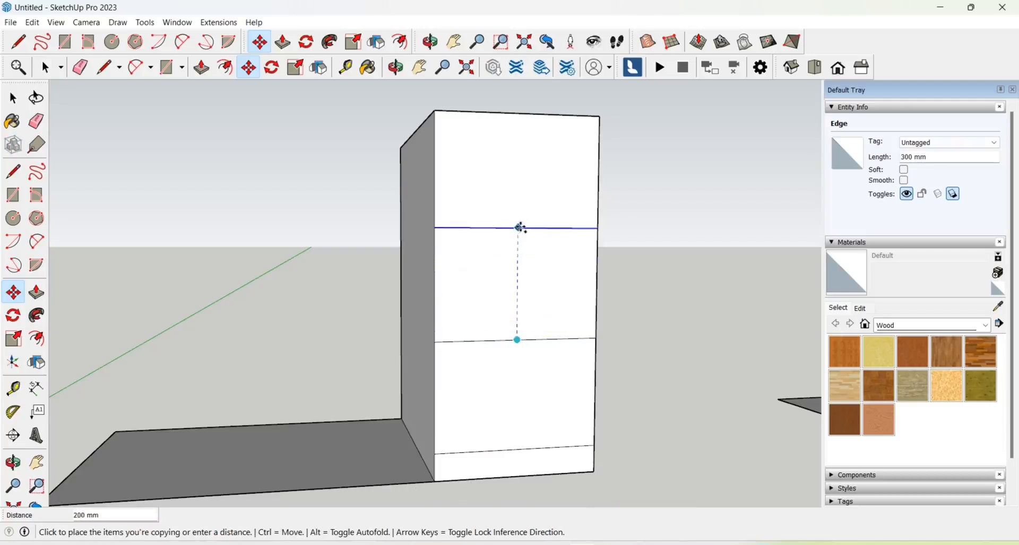
{"action": "left_click", "coordinate": [521, 229]}
{"action": "scroll", "coordinate": [519, 260], "scroll_direction": "down", "scroll_amount": 5}
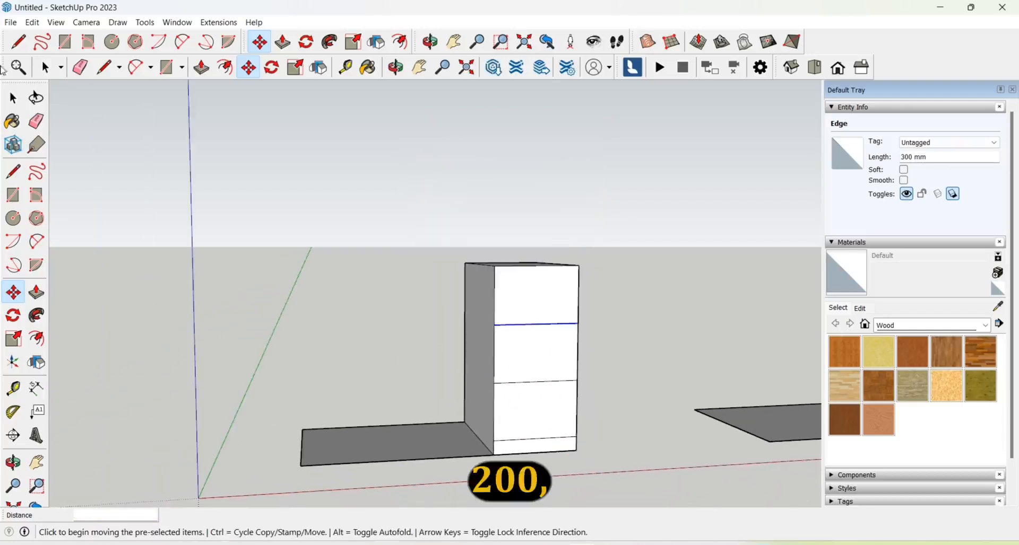
- Offset the outline of the top drawer face 25 mm inward
{"action": "left_click", "coordinate": [13, 97]}
{"action": "scroll", "coordinate": [567, 308], "scroll_direction": "up", "scroll_amount": 2}
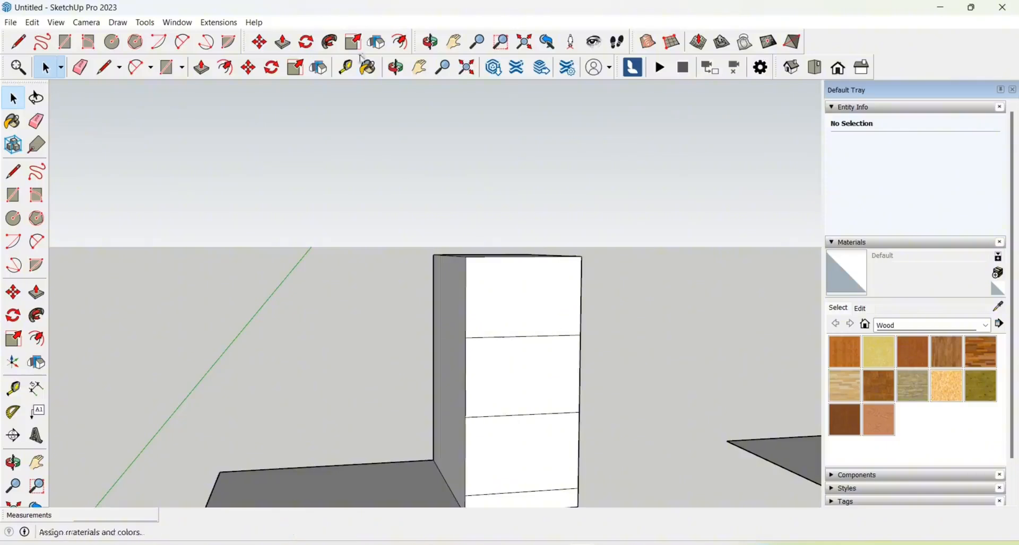
{"action": "left_click", "coordinate": [390, 70]}
{"action": "left_click_drag", "start_coordinate": [408, 318], "coordinate": [496, 299]}
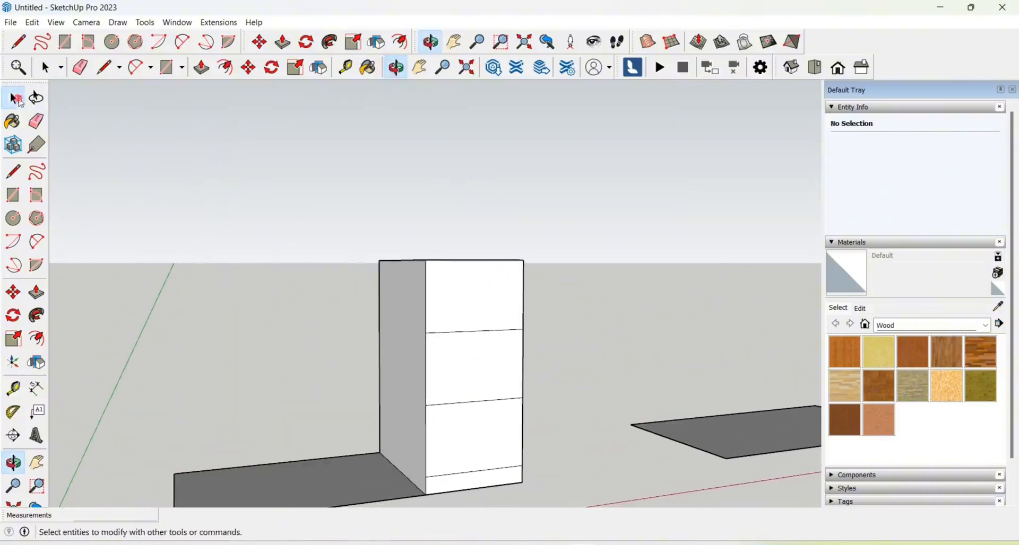
{"action": "left_click", "coordinate": [15, 99]}
{"action": "scroll", "coordinate": [462, 293], "scroll_direction": "up", "scroll_amount": 2}
{"action": "left_click", "coordinate": [458, 286]}
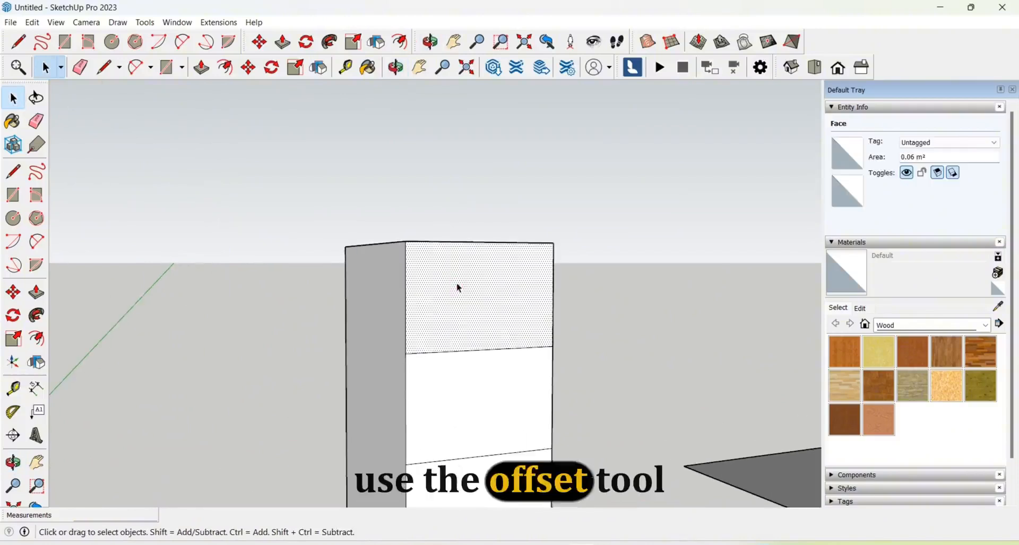
{"action": "scroll", "coordinate": [464, 251], "scroll_direction": "up", "scroll_amount": 2}
{"action": "left_click", "coordinate": [451, 244]}
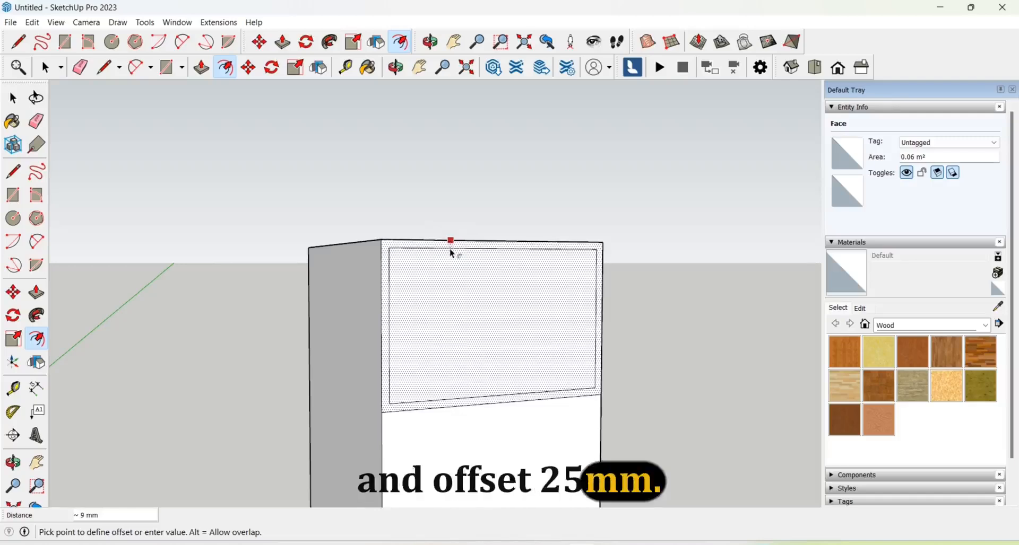
{"action": "key", "text": "Return"}
{"action": "scroll", "coordinate": [396, 250], "scroll_direction": "down", "scroll_amount": 2}
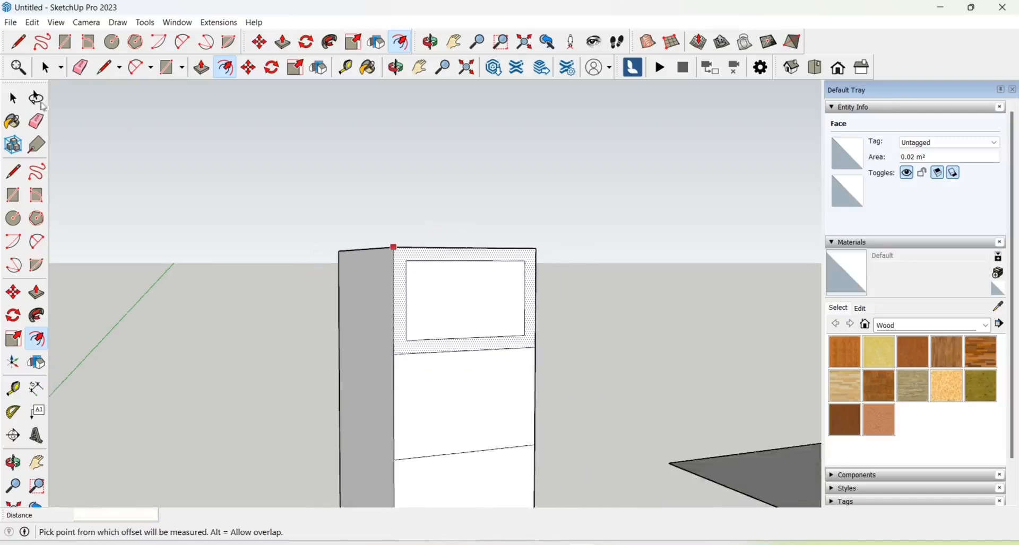
- Offset the outline of the middle drawer face 25 mm inward
{"action": "key", "text": "space"}
{"action": "scroll", "coordinate": [448, 375], "scroll_direction": "up", "scroll_amount": 2}
{"action": "left_click", "coordinate": [447, 376]}
{"action": "left_click", "coordinate": [225, 68]}
{"action": "scroll", "coordinate": [359, 391], "scroll_direction": "up", "scroll_amount": 1}
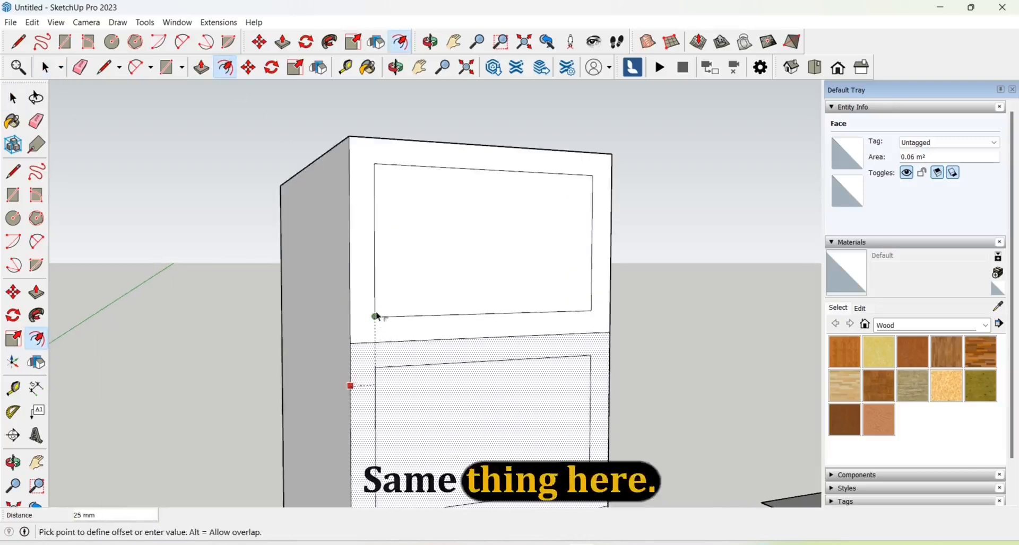
{"action": "left_click", "coordinate": [374, 316]}
{"action": "scroll", "coordinate": [400, 205], "scroll_direction": "down", "scroll_amount": 3}
- Offset the outline of the bottom drawer face 25 mm inward
{"action": "left_click", "coordinate": [45, 67]}
{"action": "scroll", "coordinate": [350, 367], "scroll_direction": "up", "scroll_amount": 2}
{"action": "left_click", "coordinate": [435, 384]}
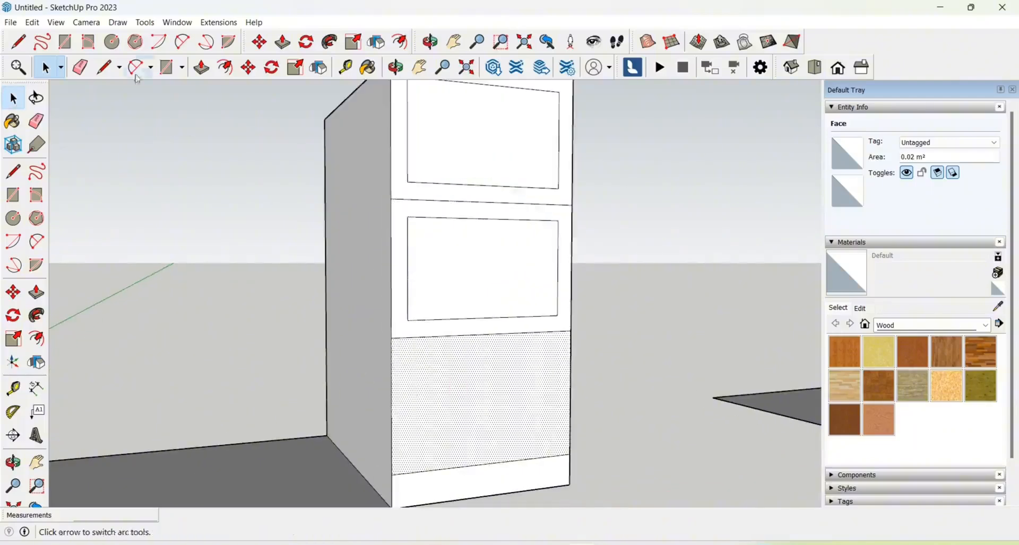
{"action": "left_click", "coordinate": [226, 68]}
{"action": "scroll", "coordinate": [419, 399], "scroll_direction": "up", "scroll_amount": 1}
{"action": "left_click", "coordinate": [387, 405]}
{"action": "left_click", "coordinate": [406, 301]}
{"action": "scroll", "coordinate": [411, 392], "scroll_direction": "down", "scroll_amount": 3}
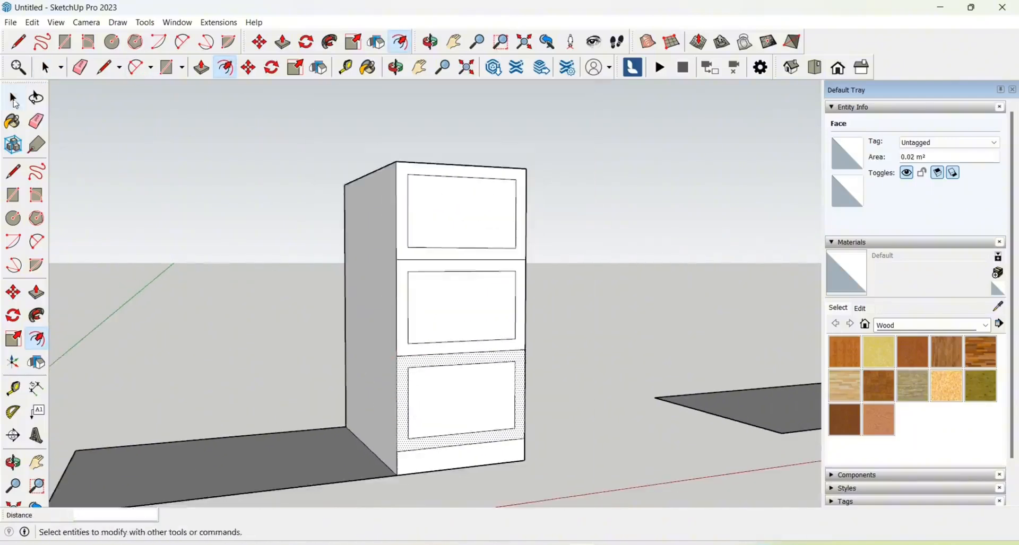
- Measure the vertical gap between the inner rectangles of the bottom and middle drawers with Tape Measure
{"action": "left_click", "coordinate": [46, 67]}
{"action": "left_click", "coordinate": [635, 343]}
{"action": "scroll", "coordinate": [412, 335], "scroll_direction": "up", "scroll_amount": 2}
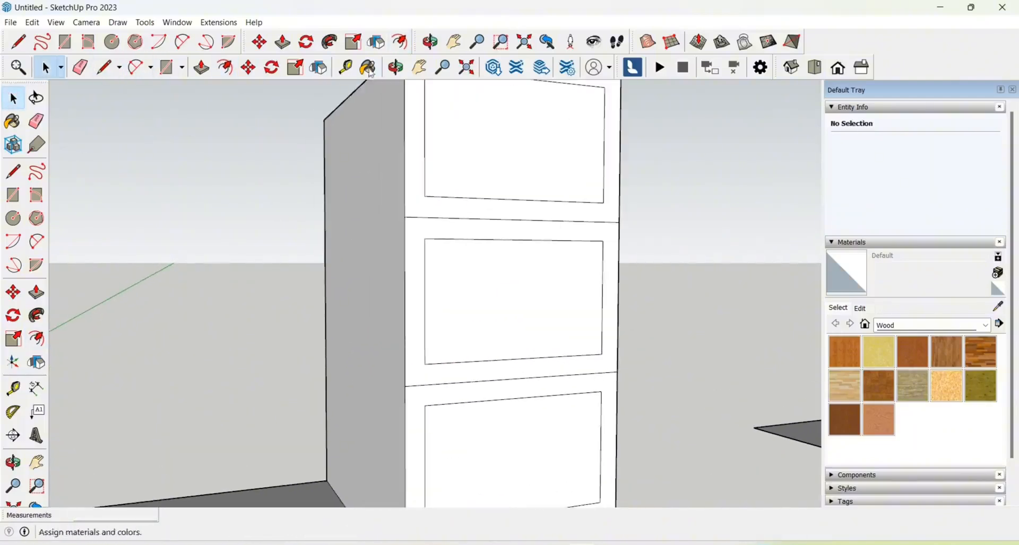
{"action": "left_click", "coordinate": [345, 67]}
{"action": "scroll", "coordinate": [466, 371], "scroll_direction": "up", "scroll_amount": 2}
{"action": "left_click", "coordinate": [476, 411]}
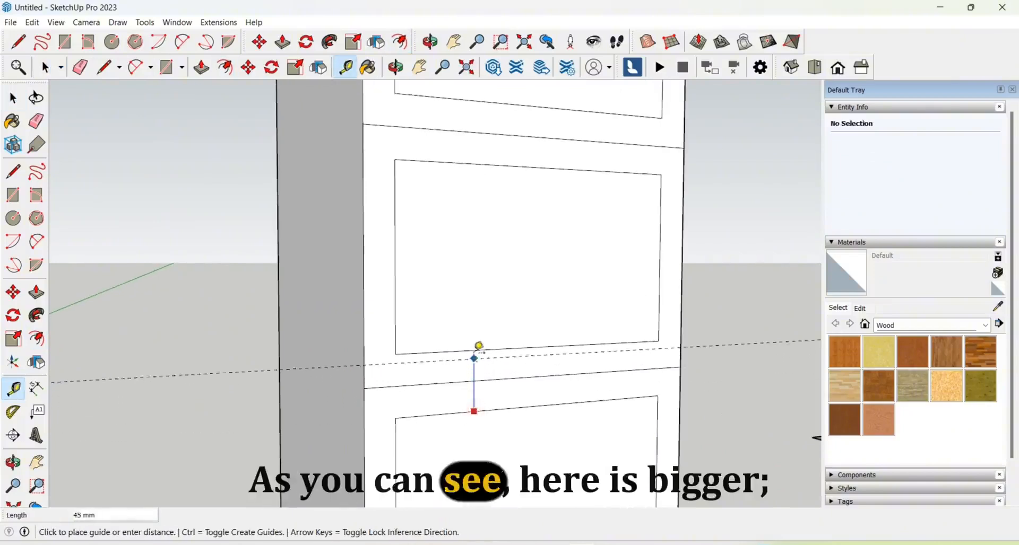
{"action": "scroll", "coordinate": [477, 346], "scroll_direction": "down", "scroll_amount": 2}
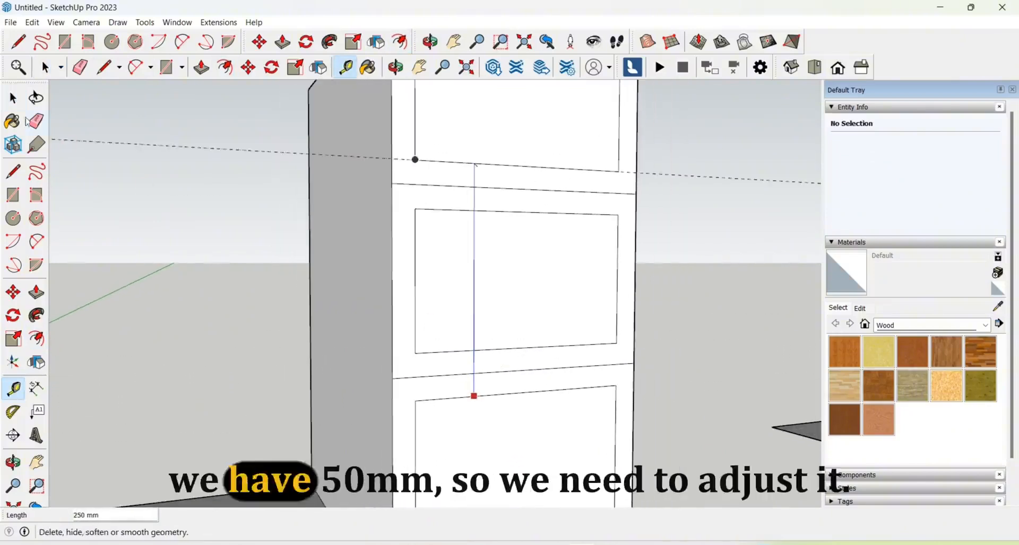
{"action": "key", "text": "space"}
- Move the top edge of the bottom drawer's inner rectangle 12.5 mm upward along the blue axis
{"action": "scroll", "coordinate": [448, 393], "scroll_direction": "up", "scroll_amount": 3}
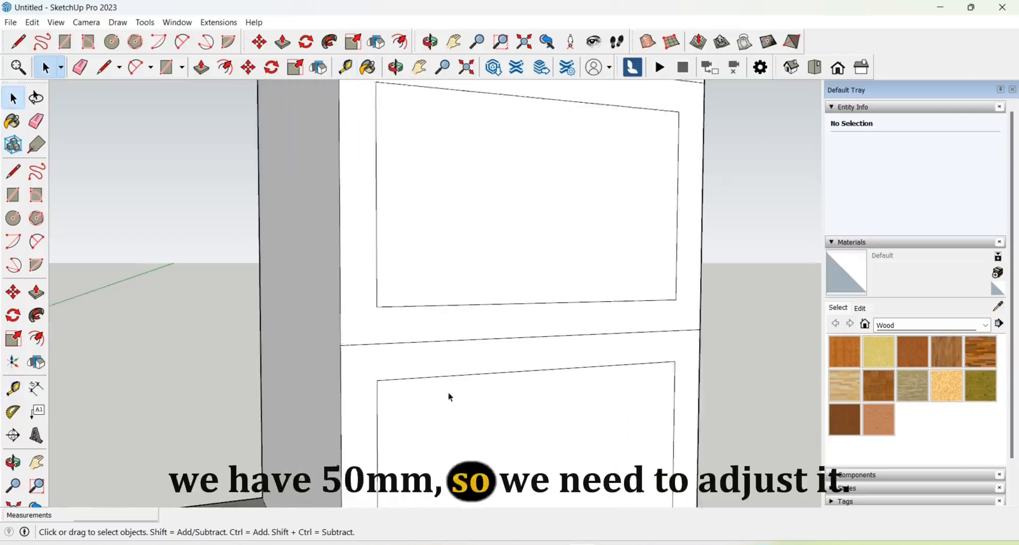
{"action": "left_click", "coordinate": [448, 389]}
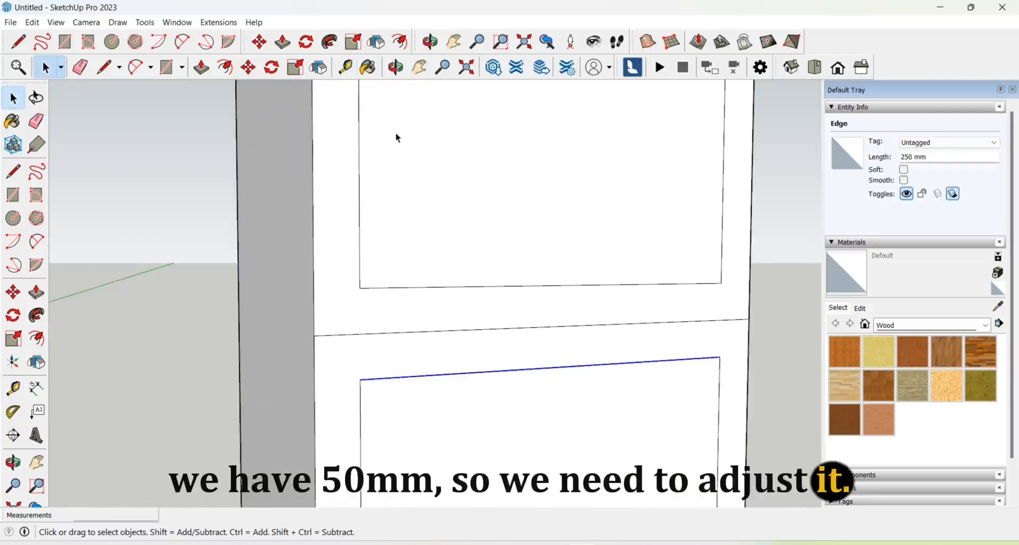
{"action": "left_click", "coordinate": [249, 68]}
{"action": "scroll", "coordinate": [493, 357], "scroll_direction": "up", "scroll_amount": 2}
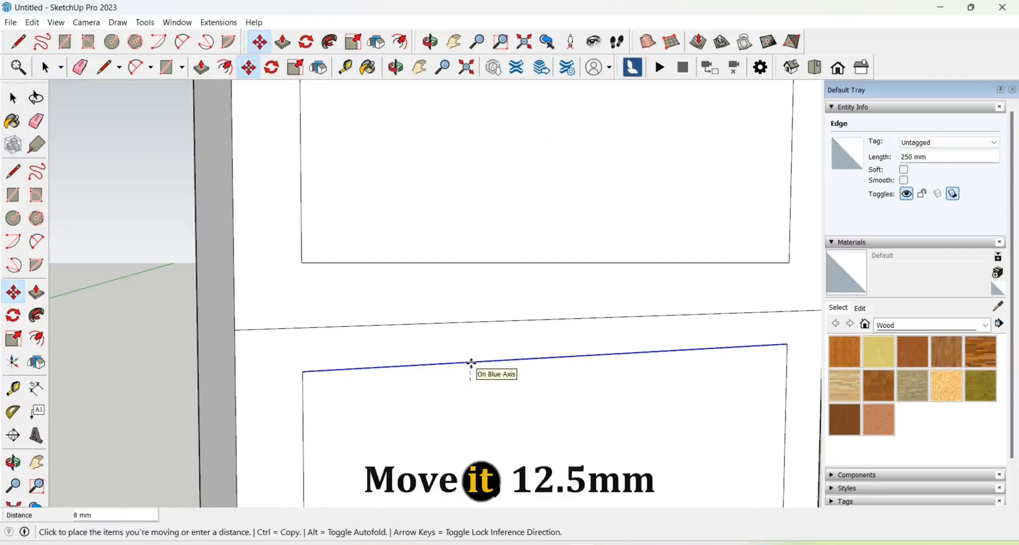
{"action": "type", "text": "12.5"}
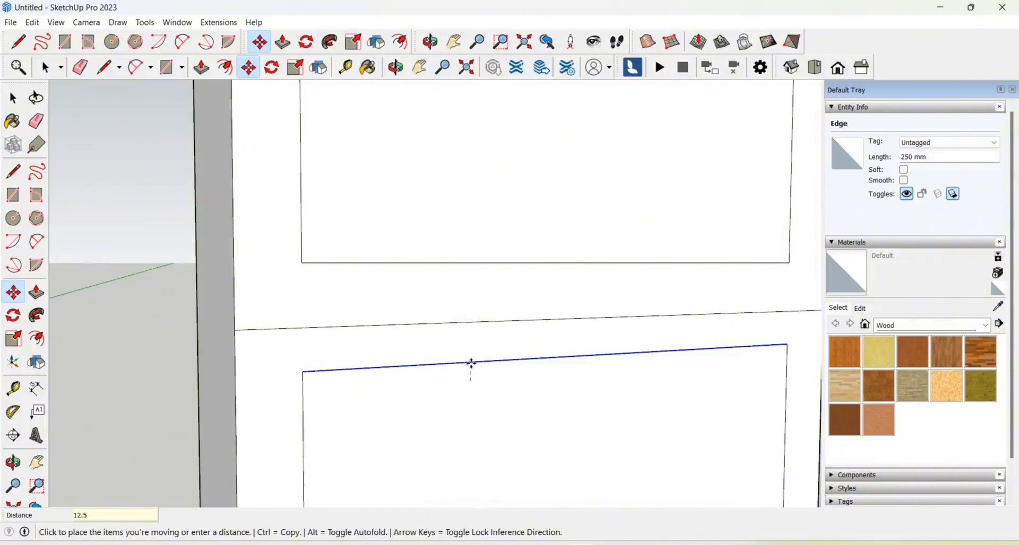
{"action": "key", "text": "Return"}
{"action": "scroll", "coordinate": [470, 364], "scroll_direction": "down", "scroll_amount": 2}
- Move the bottom edge of the middle drawer's inner rectangle 12.5 mm downward along the blue axis
{"action": "key", "text": "space"}
{"action": "scroll", "coordinate": [462, 316], "scroll_direction": "up", "scroll_amount": 1}
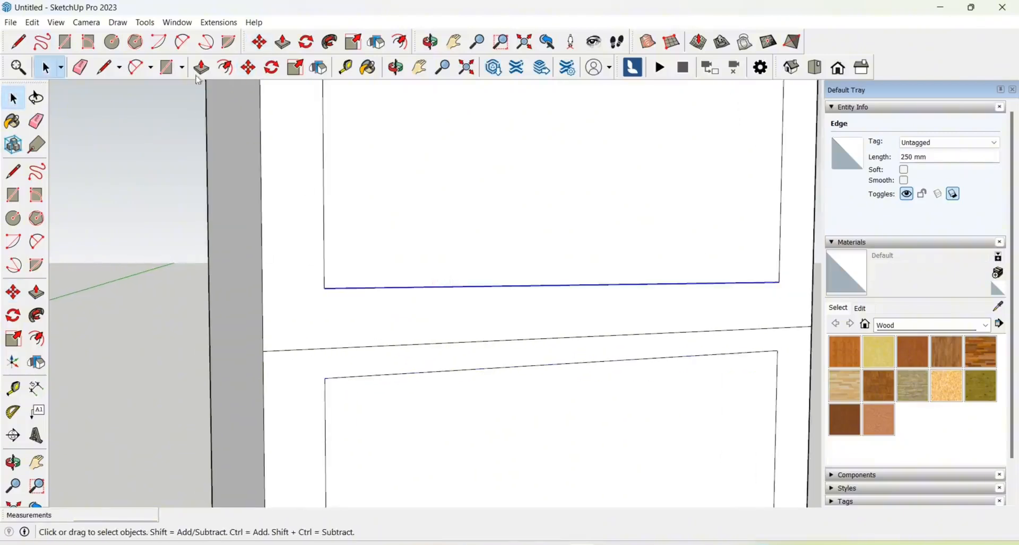
{"action": "left_click", "coordinate": [248, 67]}
{"action": "scroll", "coordinate": [405, 282], "scroll_direction": "up", "scroll_amount": 1}
{"action": "left_click", "coordinate": [403, 289]}
{"action": "type", "text": "1"}
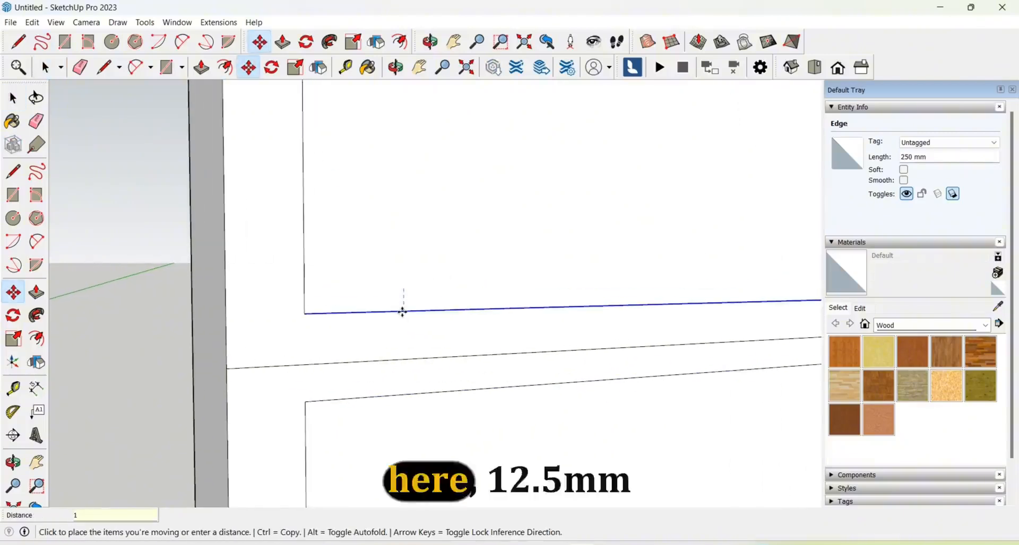
{"action": "type", "text": "2.5"}
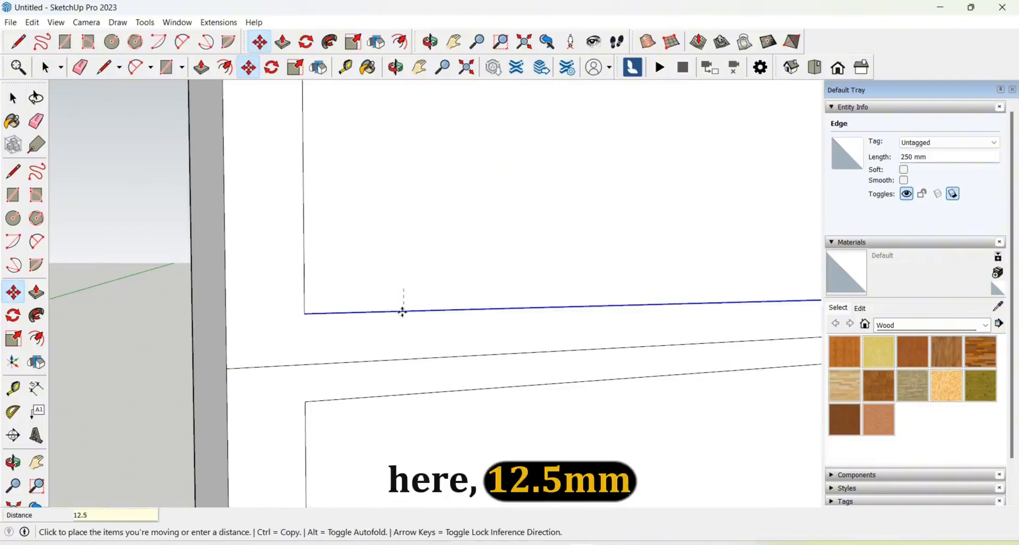
{"action": "key", "text": "Return"}
{"action": "scroll", "coordinate": [420, 391], "scroll_direction": "down", "scroll_amount": 4}
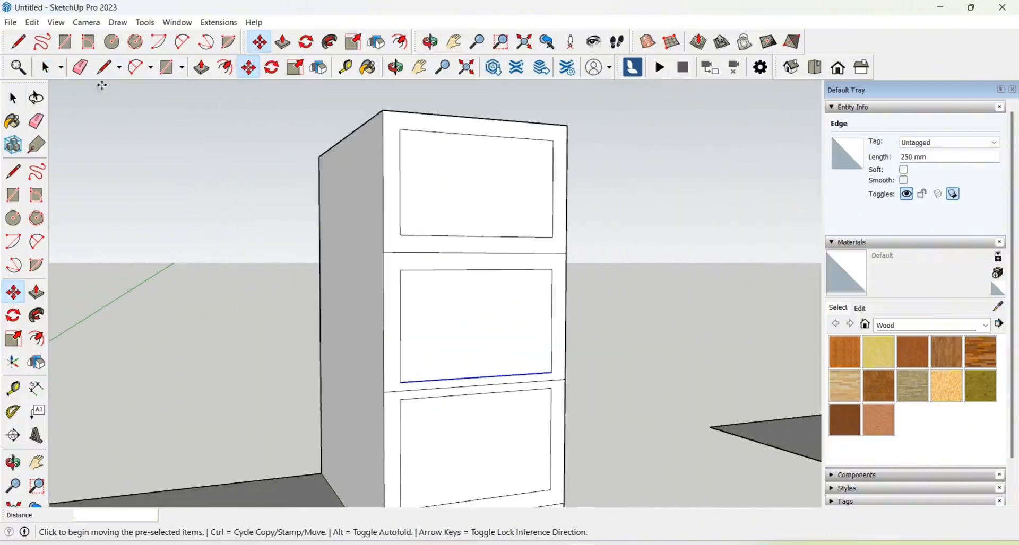
- Move the bottom edge of the top drawer's inner rectangle about 12 mm downward along the blue axis
{"action": "left_click", "coordinate": [13, 99]}
{"action": "scroll", "coordinate": [457, 234], "scroll_direction": "up", "scroll_amount": 5}
{"action": "left_click", "coordinate": [421, 253]}
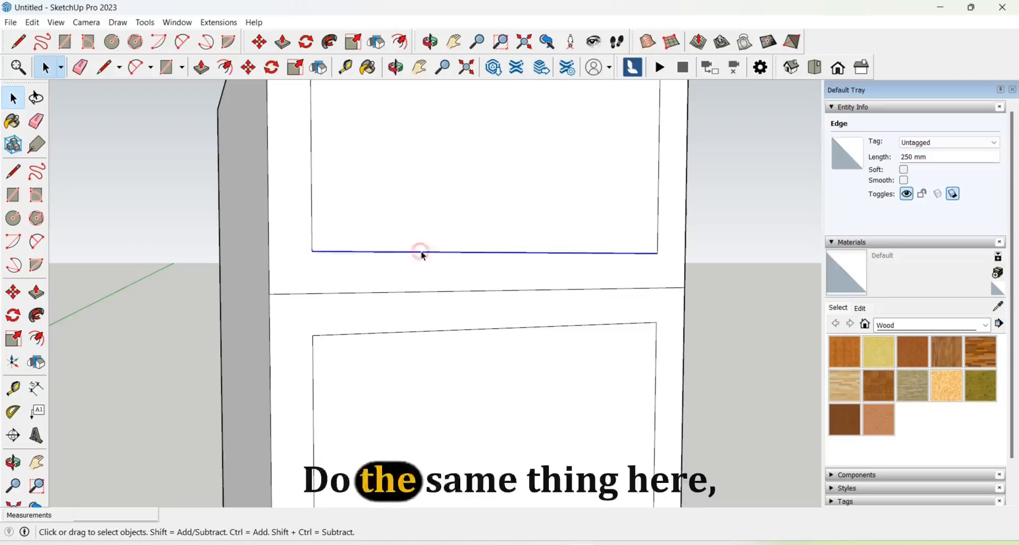
{"action": "left_click", "coordinate": [248, 67]}
{"action": "scroll", "coordinate": [433, 235], "scroll_direction": "up", "scroll_amount": 2}
{"action": "left_click", "coordinate": [417, 252]}
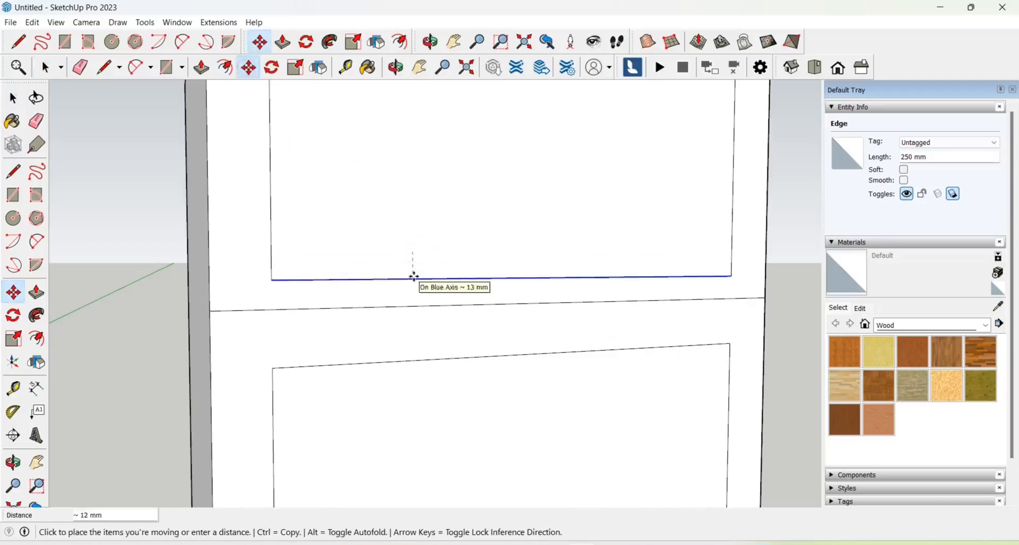
{"action": "left_click", "coordinate": [414, 277]}
{"action": "scroll", "coordinate": [419, 281], "scroll_direction": "down", "scroll_amount": 2}
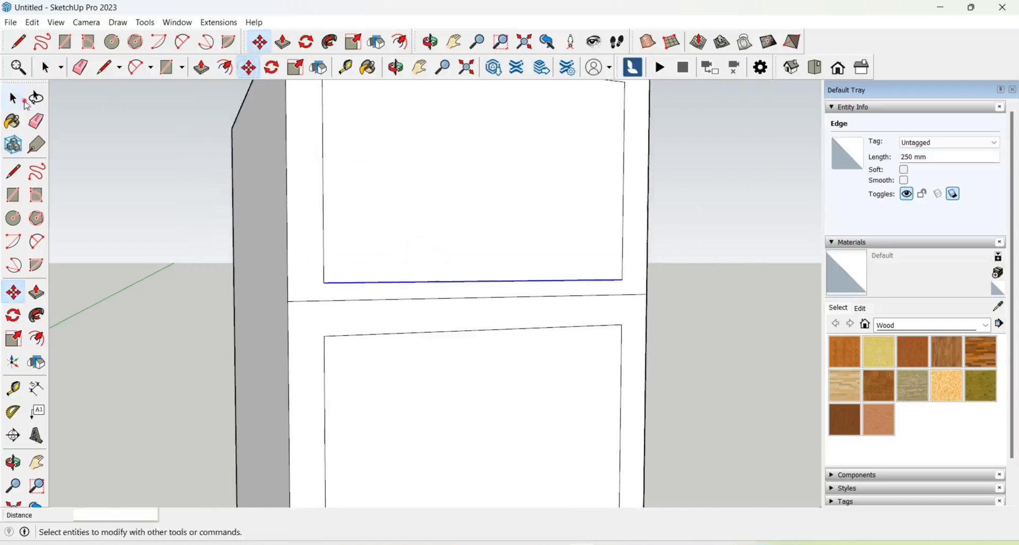
- Move the top edge of the middle drawer's inner rectangle 12.5 mm upward along the blue axis
{"action": "left_click", "coordinate": [23, 101]}
{"action": "scroll", "coordinate": [262, 275], "scroll_direction": "up", "scroll_amount": 2}
{"action": "left_click", "coordinate": [392, 357]}
{"action": "left_click", "coordinate": [249, 68]}
{"action": "left_click", "coordinate": [407, 358]}
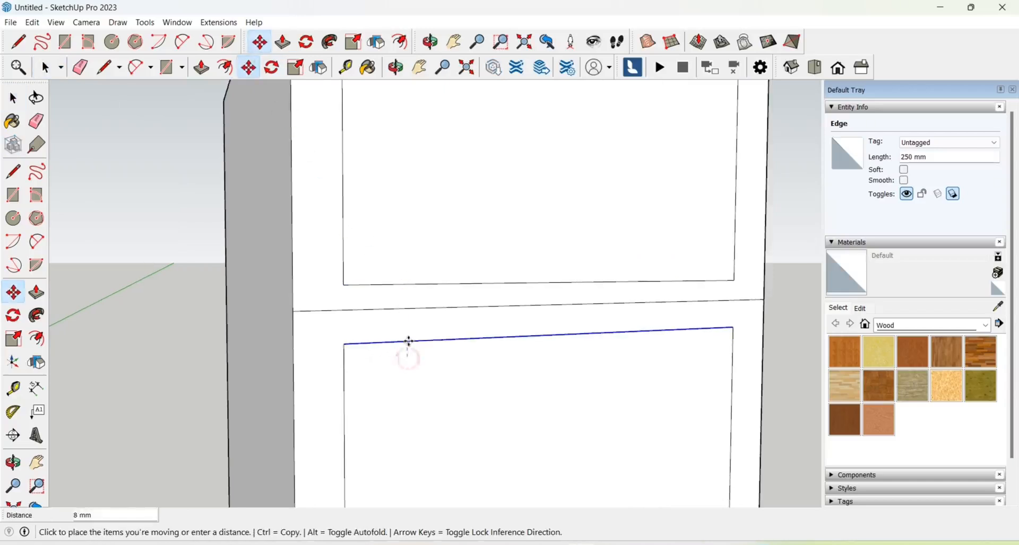
{"action": "type", "text": "12.5"}
{"action": "key", "text": "Return"}
{"action": "scroll", "coordinate": [416, 362], "scroll_direction": "down", "scroll_amount": 7}
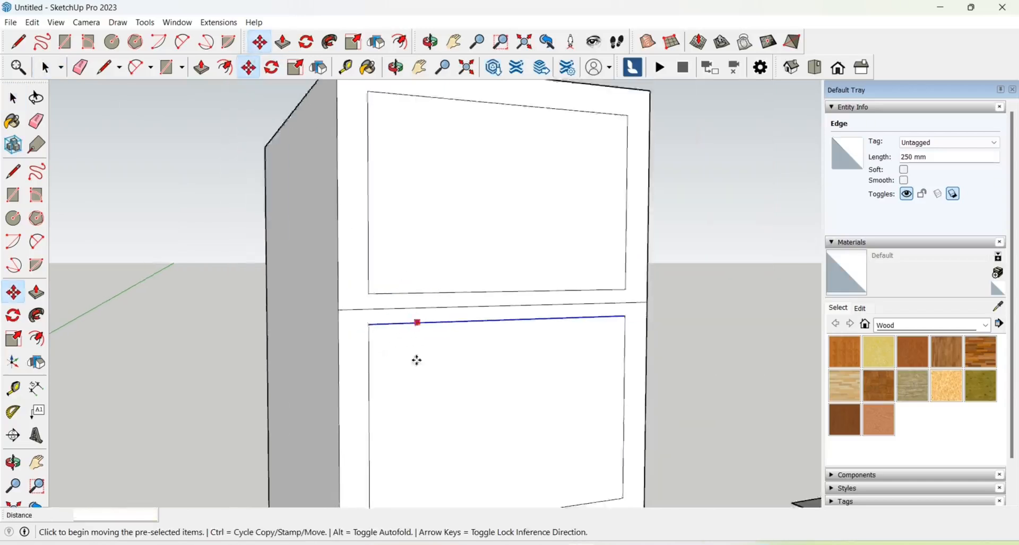
- Push the inner face of the middle drawer 425 mm into the cabinet
{"action": "scroll", "coordinate": [440, 398], "scroll_direction": "up", "scroll_amount": 3}
{"action": "left_click", "coordinate": [13, 98]}
{"action": "scroll", "coordinate": [405, 273], "scroll_direction": "up", "scroll_amount": 3}
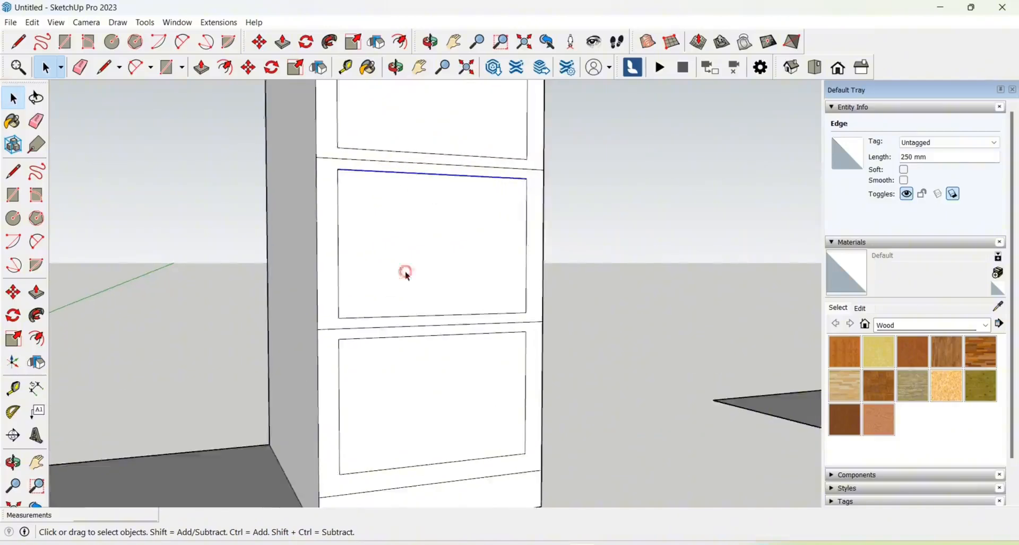
{"action": "left_click", "coordinate": [405, 273]}
{"action": "scroll", "coordinate": [348, 239], "scroll_direction": "down", "scroll_amount": 3}
{"action": "scroll", "coordinate": [438, 250], "scroll_direction": "up", "scroll_amount": 3}
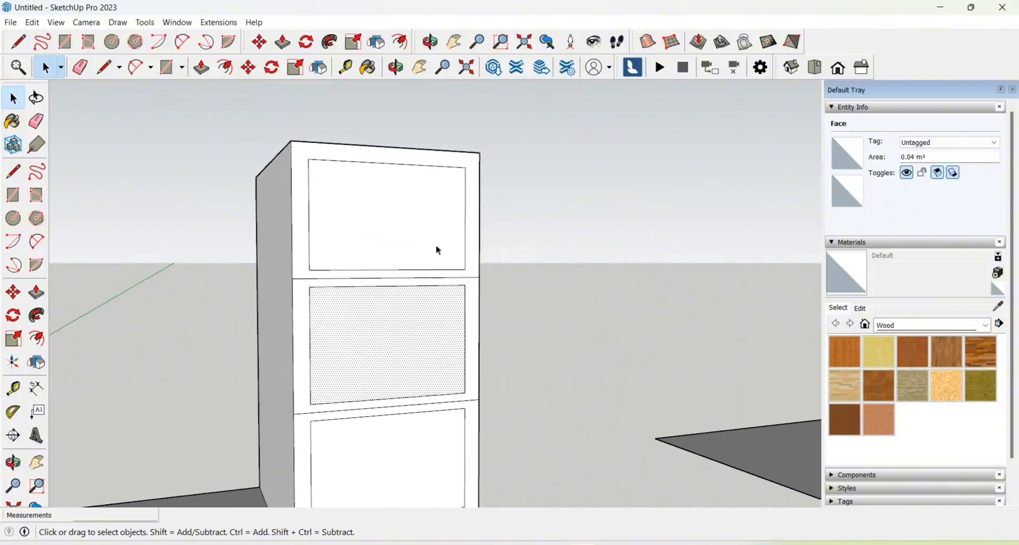
{"action": "left_click", "coordinate": [209, 74]}
{"action": "scroll", "coordinate": [412, 350], "scroll_direction": "up", "scroll_amount": 2}
{"action": "scroll", "coordinate": [412, 350], "scroll_direction": "up", "scroll_amount": 1}
{"action": "left_click", "coordinate": [412, 350]}
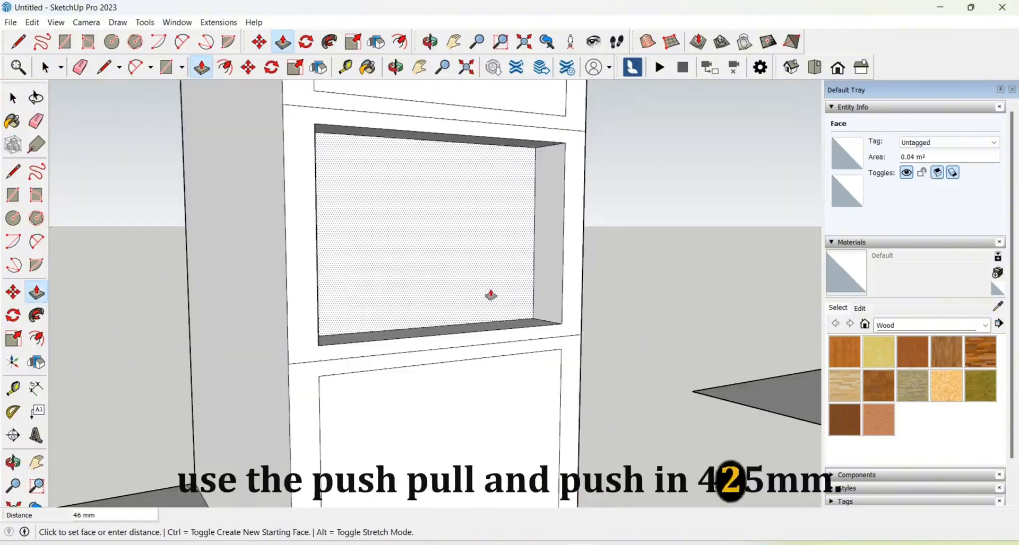
{"action": "type", "text": "4"}
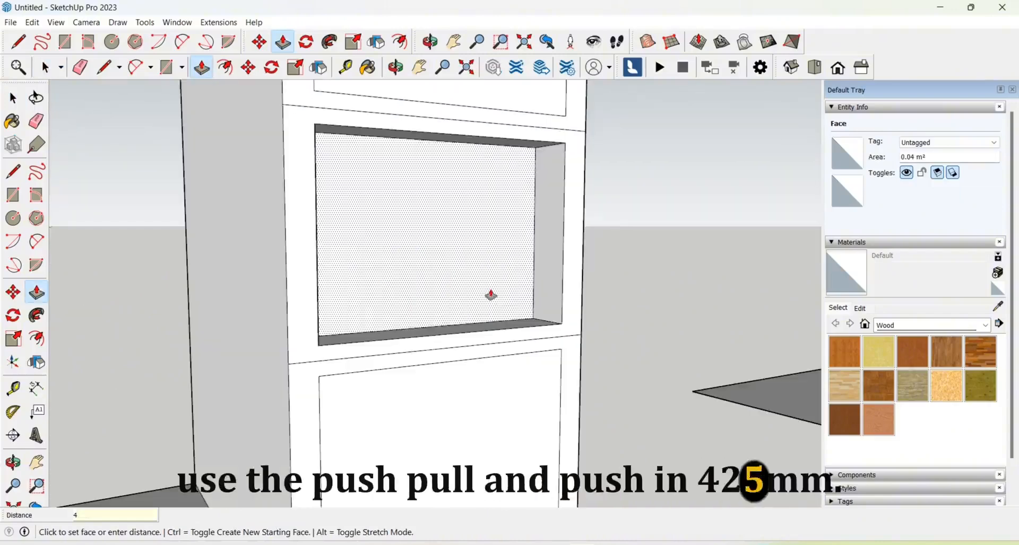
{"action": "type", "text": "2"}
{"action": "type", "text": "5"}
{"action": "key", "text": "Return"}
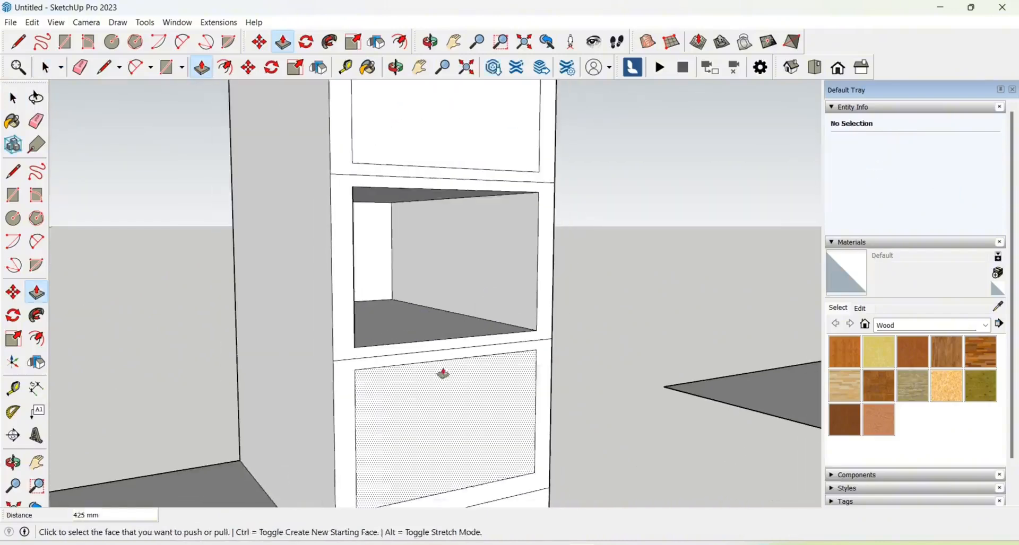
- Push the bottom drawer's inner face in 425 mm and the top drawer's inner face in to match
{"action": "double_click", "coordinate": [444, 375]}
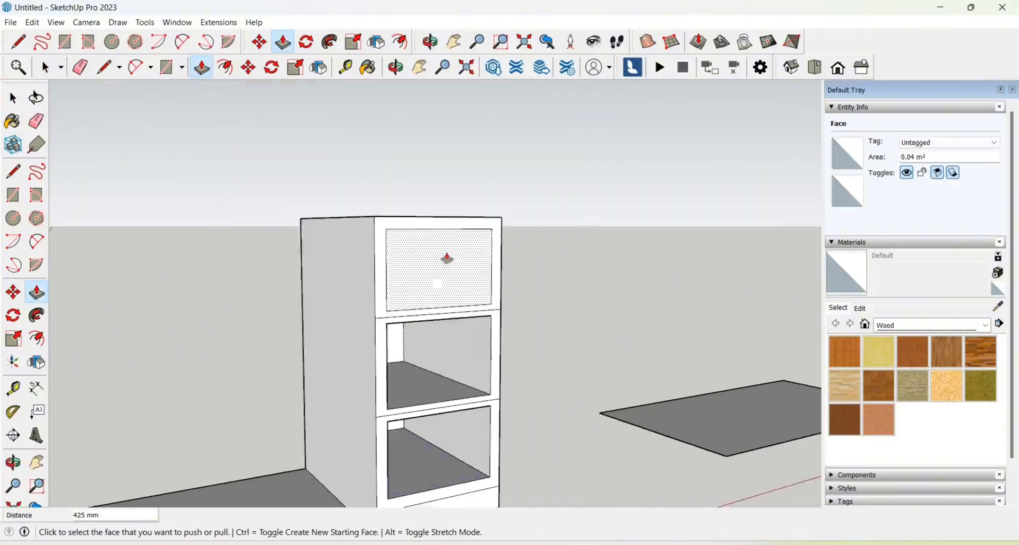
{"action": "scroll", "coordinate": [396, 348], "scroll_direction": "up", "scroll_amount": 4}
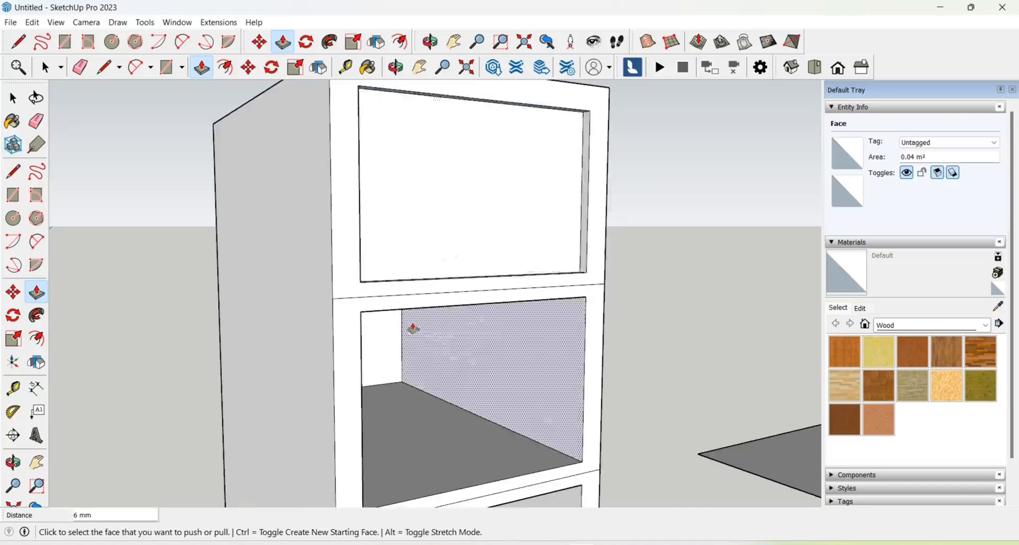
{"action": "left_click", "coordinate": [402, 266]}
{"action": "left_click", "coordinate": [383, 344]}
{"action": "scroll", "coordinate": [382, 343], "scroll_direction": "down", "scroll_amount": 4}
{"action": "middle_click_drag", "start_coordinate": [393, 96], "coordinate": [509, 375]}
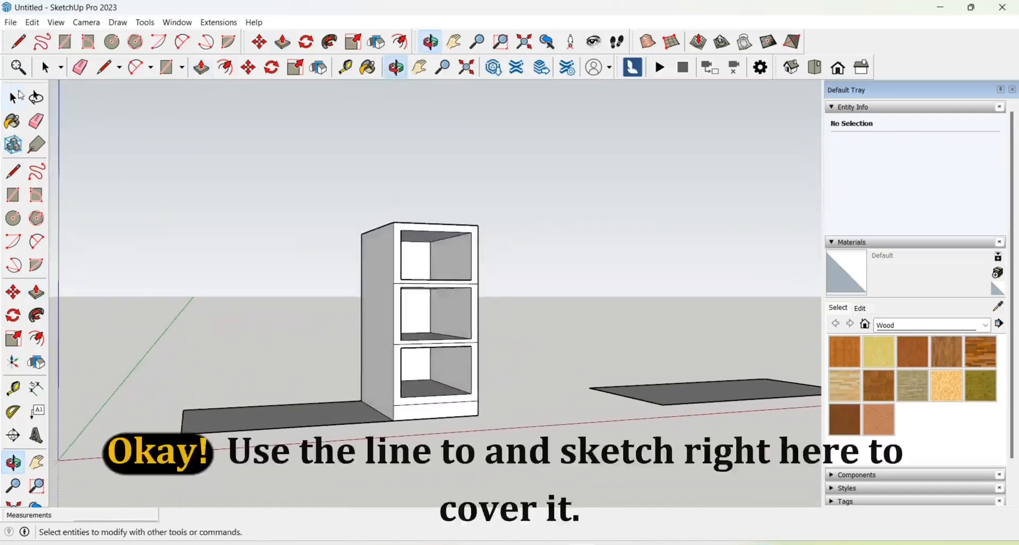
- Draw a line along the upper edge of the top drawer opening to cover the opening with a face
{"action": "scroll", "coordinate": [493, 236], "scroll_direction": "up", "scroll_amount": 4}
{"action": "key", "text": "l"}
{"action": "scroll", "coordinate": [257, 213], "scroll_direction": "up", "scroll_amount": 1}
{"action": "left_click", "coordinate": [262, 217]}
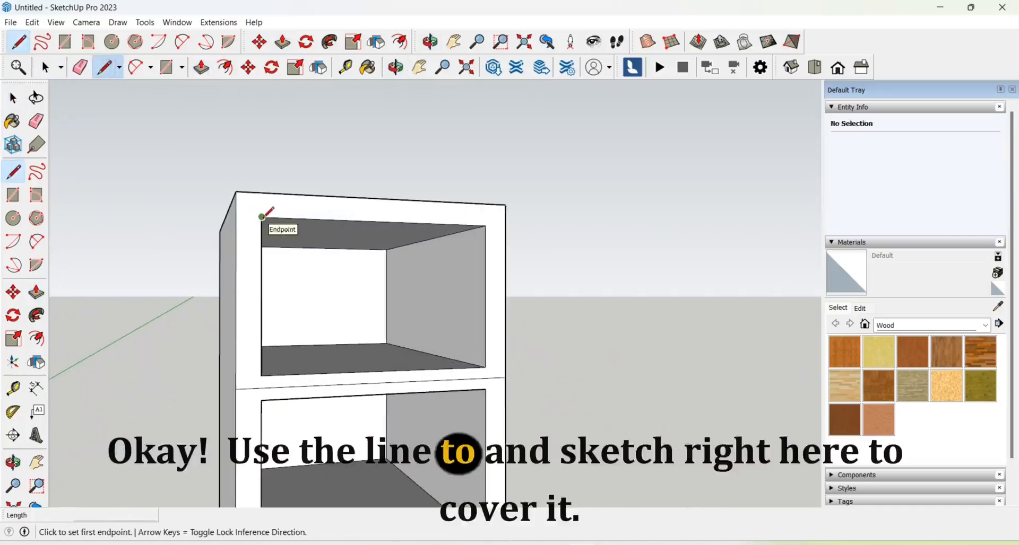
{"action": "left_click", "coordinate": [486, 225]}
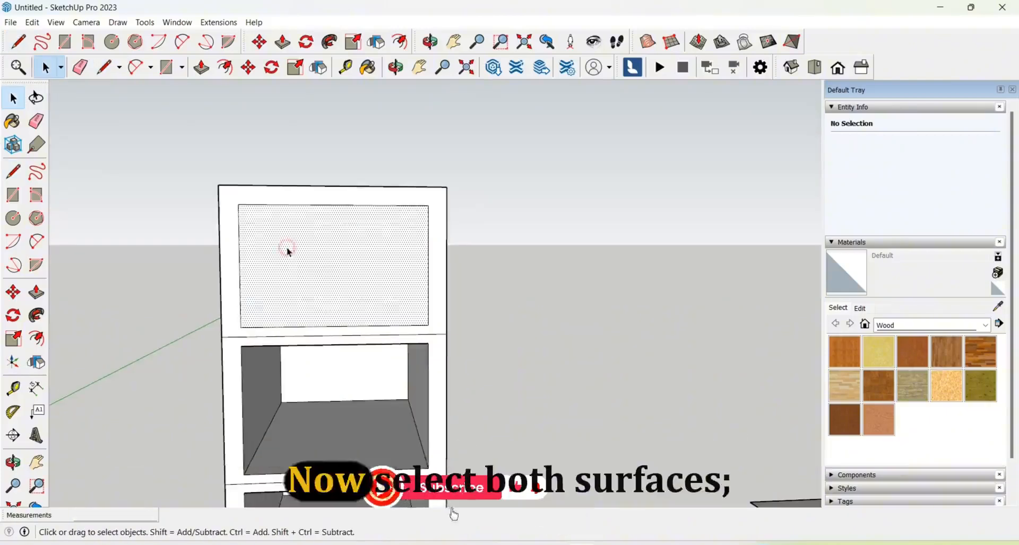
- Copy the top drawer's cover face and surrounding frame out beside the cabinet, and delete the cover face from the cabinet
{"action": "left_click", "coordinate": [287, 246]}
{"action": "scroll", "coordinate": [288, 246], "scroll_direction": "up", "scroll_amount": 1}
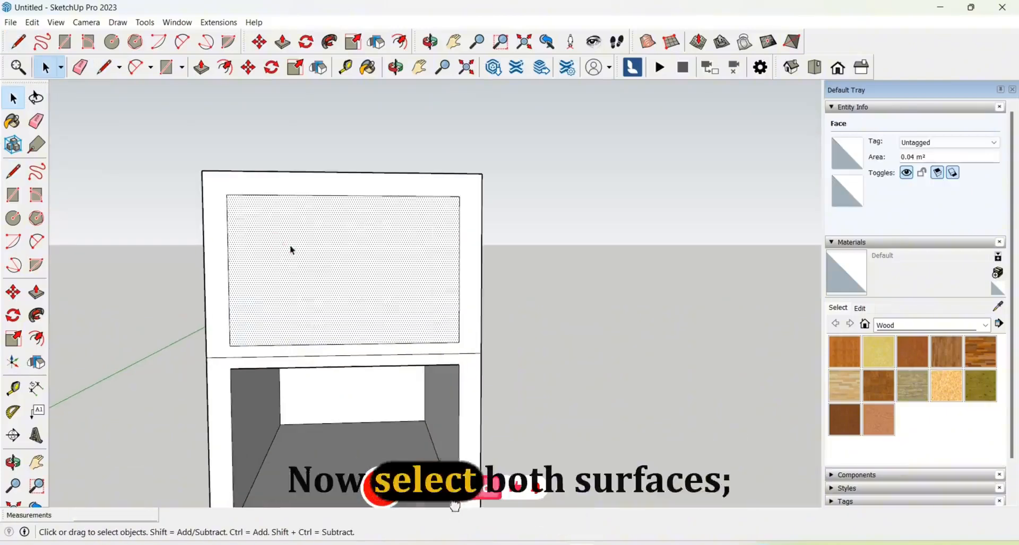
{"action": "left_click", "coordinate": [214, 301], "text": "shift"}
{"action": "scroll", "coordinate": [234, 304], "scroll_direction": "down", "scroll_amount": 2}
{"action": "key", "text": "m"}
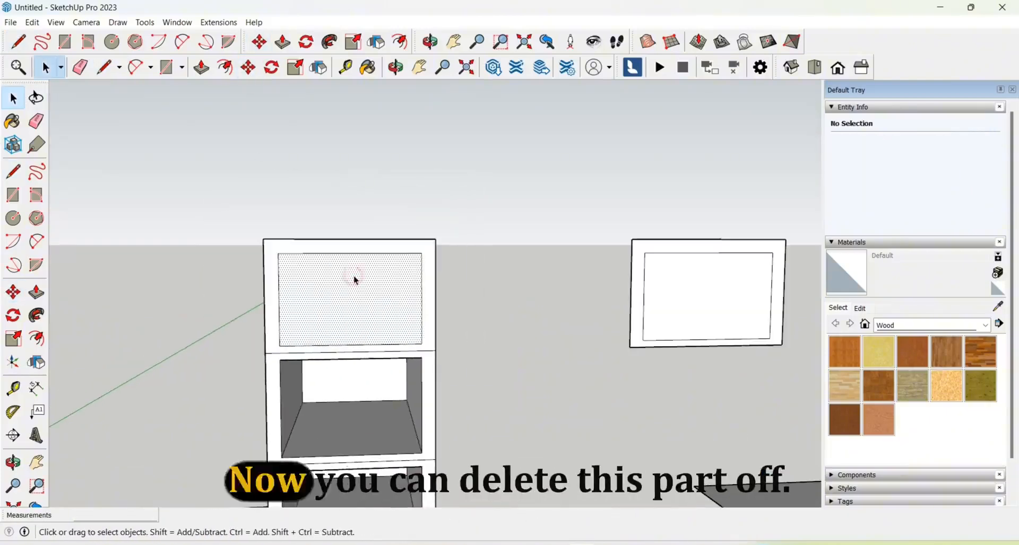
{"action": "left_click", "coordinate": [353, 278]}
{"action": "key", "text": "Delete"}
- Erase the inner rectangle from the copied drawer front and extrude the panel 25 mm
{"action": "key", "text": "e"}
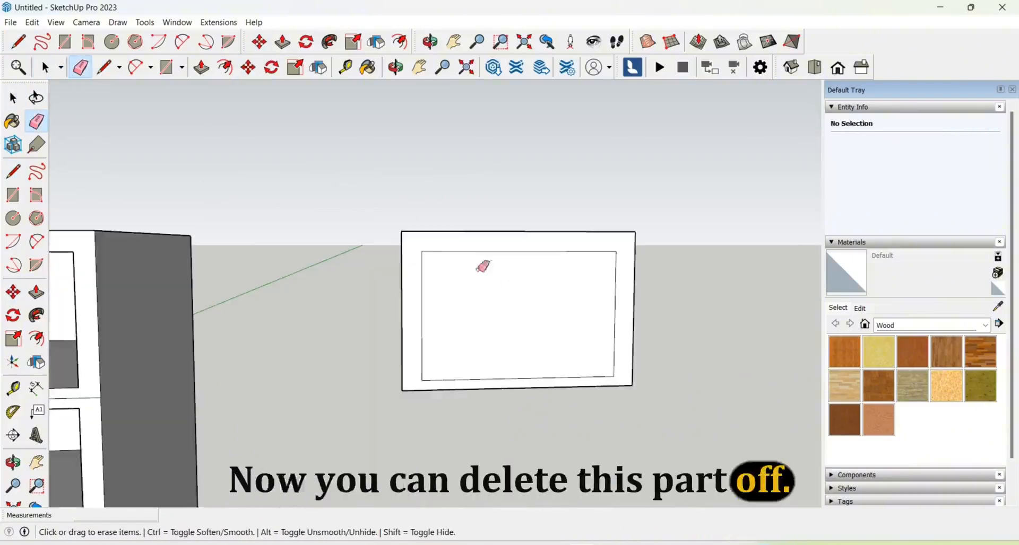
{"action": "left_click_drag", "start_coordinate": [422, 252], "coordinate": [500, 265]}
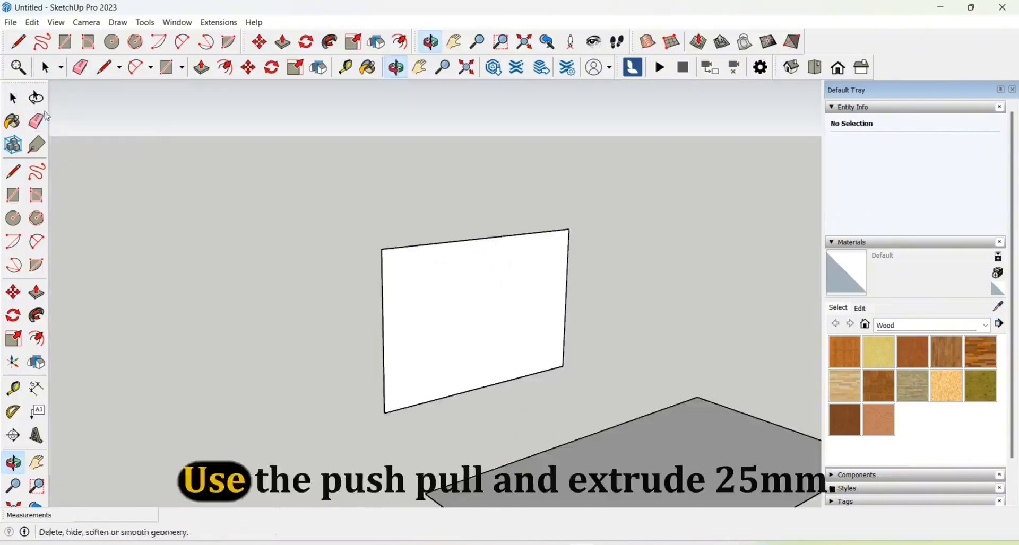
{"action": "left_click", "coordinate": [282, 42]}
{"action": "left_click", "coordinate": [399, 285]}
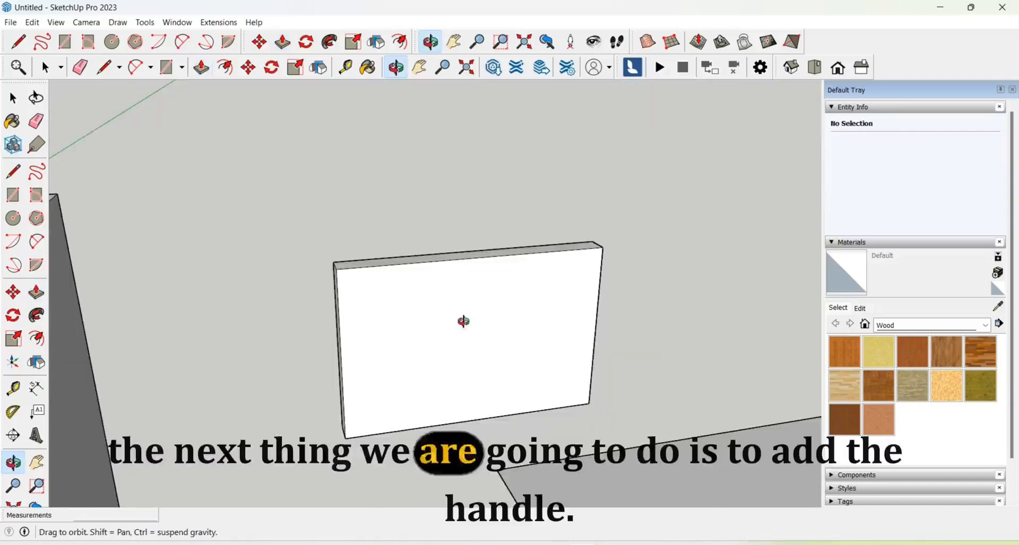
- Draw a circle with a 5 mm radius on the drawer front's face for the handle
{"action": "scroll", "coordinate": [457, 300], "scroll_direction": "up", "scroll_amount": 1}
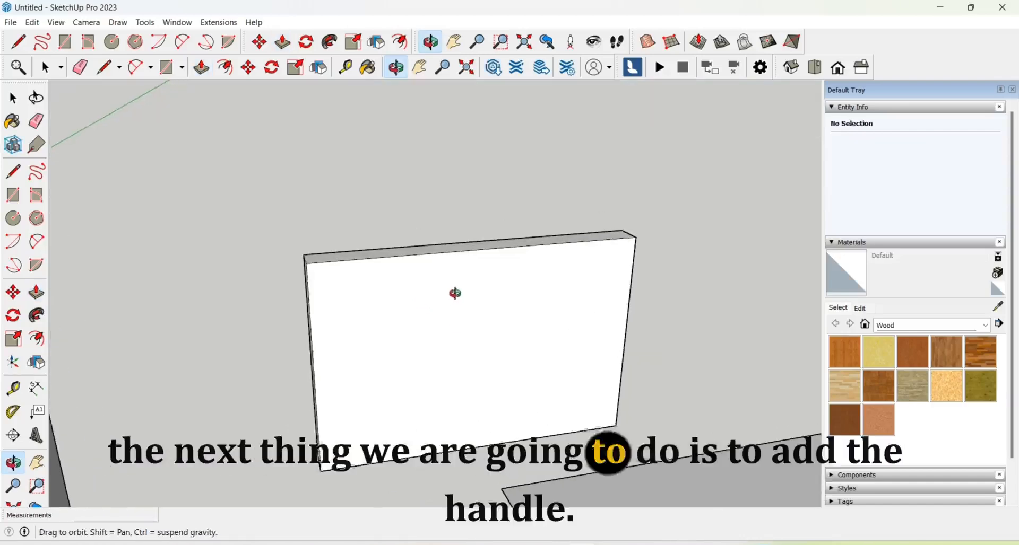
{"action": "scroll", "coordinate": [455, 294], "scroll_direction": "up", "scroll_amount": 1}
{"action": "left_click_drag", "start_coordinate": [455, 293], "coordinate": [403, 308]}
{"action": "left_click", "coordinate": [111, 41]}
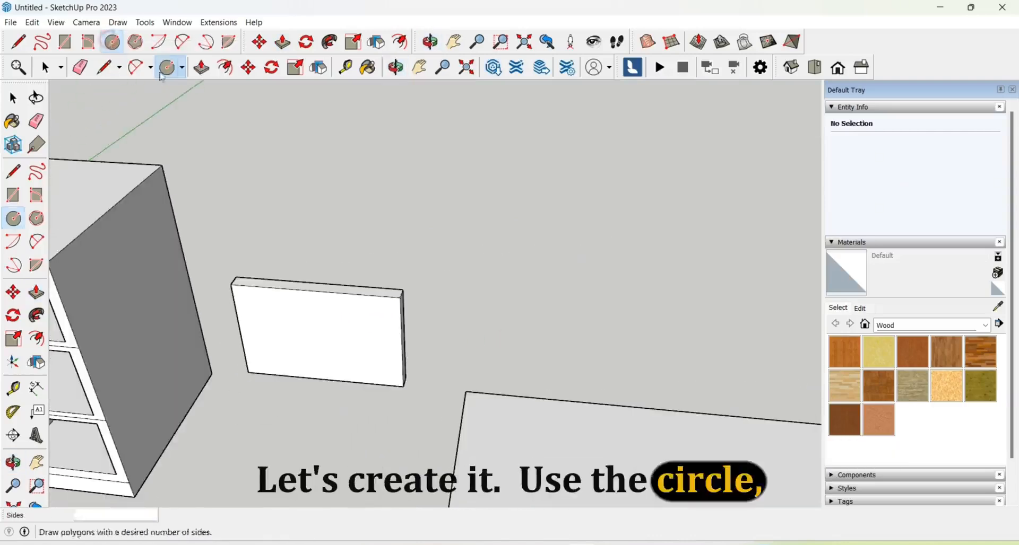
{"action": "scroll", "coordinate": [348, 323], "scroll_direction": "up", "scroll_amount": 5}
{"action": "left_click", "coordinate": [314, 283]}
{"action": "type", "text": "5"}
{"action": "key", "text": "Return"}
{"action": "scroll", "coordinate": [175, 272], "scroll_direction": "down", "scroll_amount": 3}
- Copy the handle circle twice into the empty space beside the drawer front
{"action": "key", "text": "space"}
{"action": "left_click", "coordinate": [263, 280]}
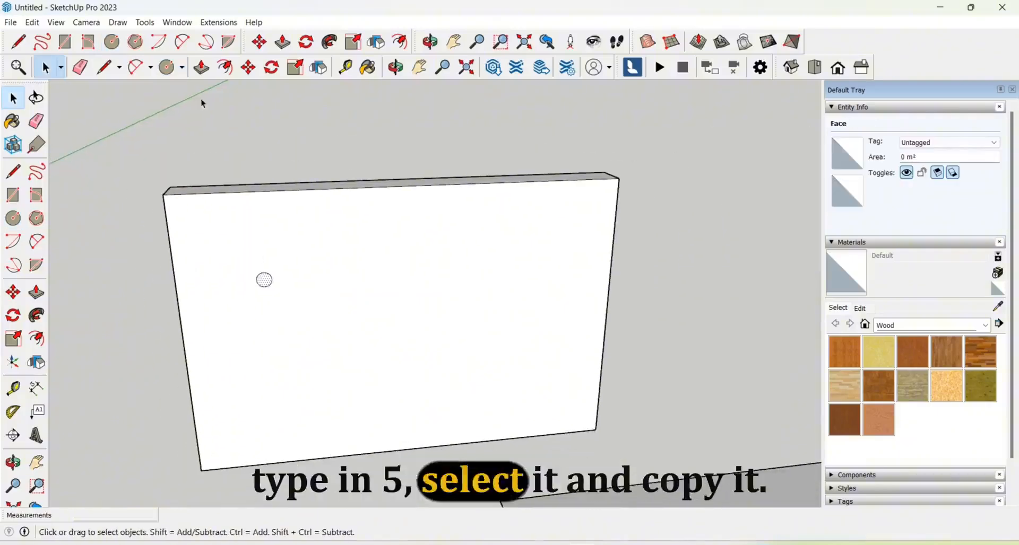
{"action": "left_click", "coordinate": [249, 67]}
{"action": "scroll", "coordinate": [266, 278], "scroll_direction": "up", "scroll_amount": 2}
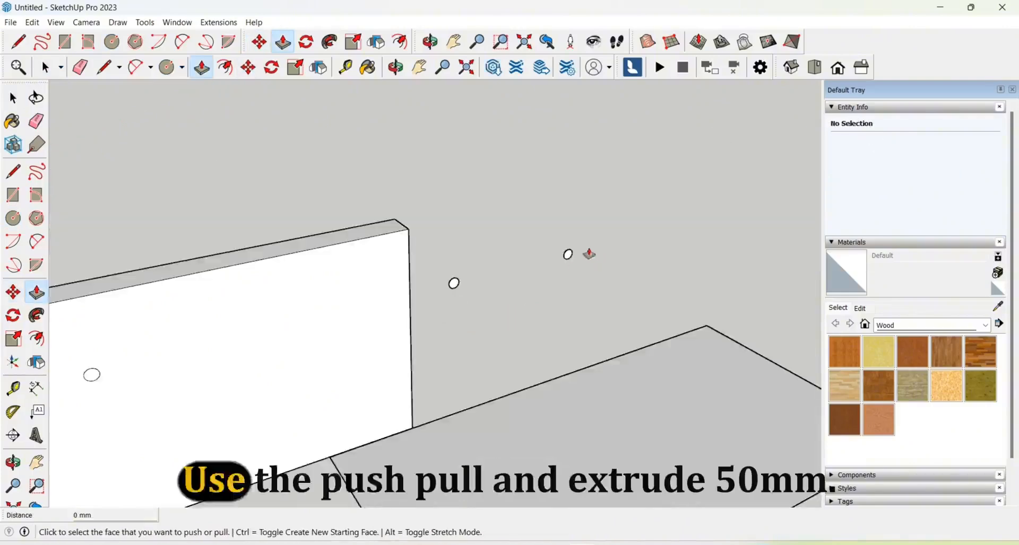
- Extrude the copied circle farther from the panel 50 mm and the nearer one about 49 mm into handle posts
{"action": "scroll", "coordinate": [564, 259], "scroll_direction": "up", "scroll_amount": 2}
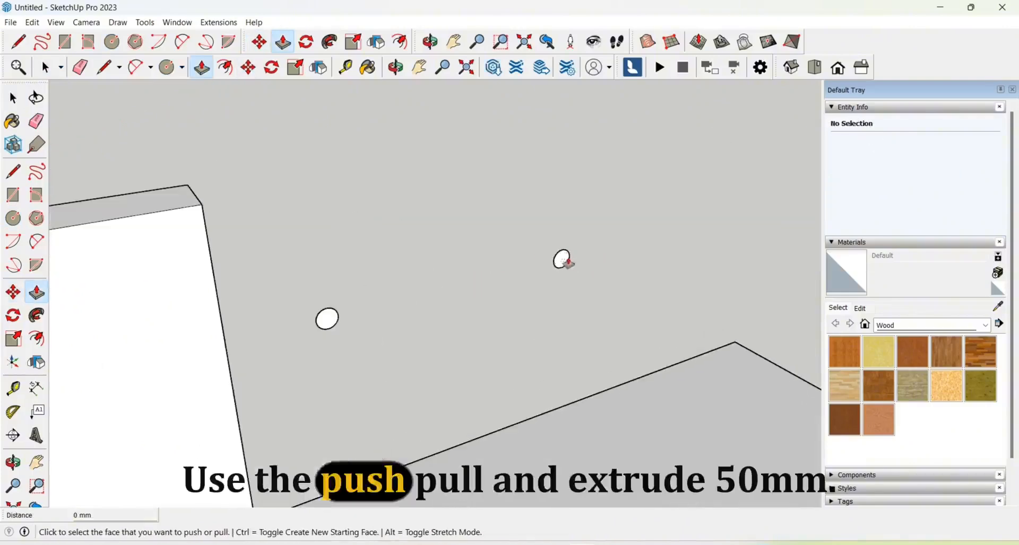
{"action": "left_click", "coordinate": [562, 260]}
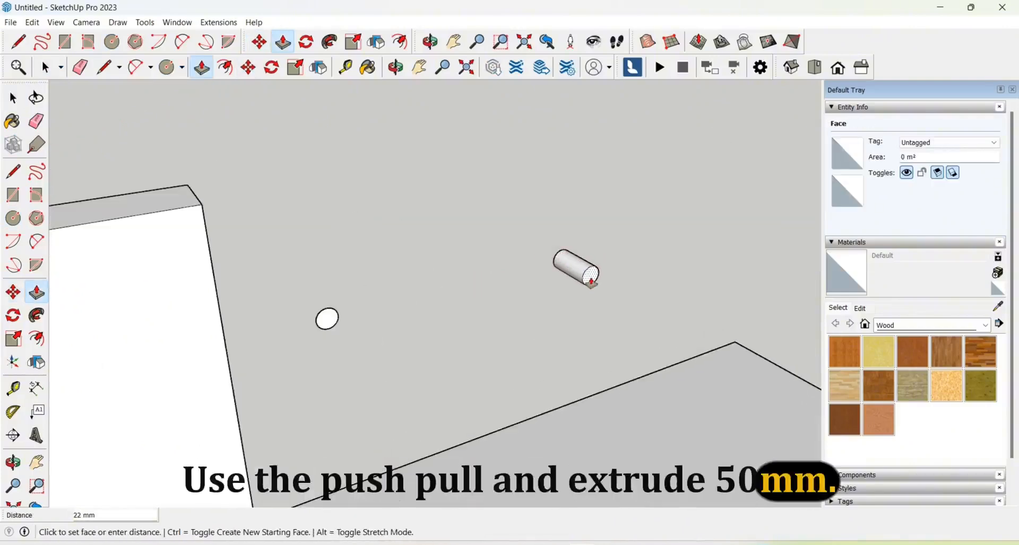
{"action": "type", "text": "50"}
{"action": "key", "text": "Return"}
{"action": "scroll", "coordinate": [538, 301], "scroll_direction": "down", "scroll_amount": 1}
{"action": "left_click", "coordinate": [385, 316]}
{"action": "left_click", "coordinate": [506, 289]}
{"action": "scroll", "coordinate": [506, 289], "scroll_direction": "down", "scroll_amount": 2}
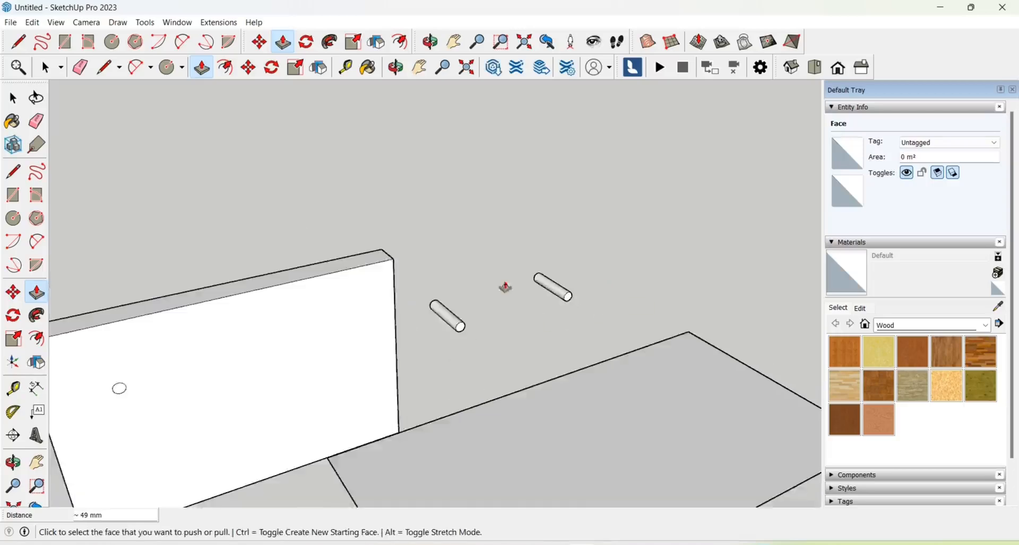
- Make a group of the handle post nearest the drawer front
{"action": "key", "text": "space"}
{"action": "scroll", "coordinate": [504, 297], "scroll_direction": "down", "scroll_amount": 1}
{"action": "middle_click_drag", "start_coordinate": [537, 348], "coordinate": [473, 339]}
{"action": "scroll", "coordinate": [456, 297], "scroll_direction": "up", "scroll_amount": 3}
{"action": "left_click_drag", "start_coordinate": [467, 284], "coordinate": [418, 355]}
{"action": "scroll", "coordinate": [439, 318], "scroll_direction": "up", "scroll_amount": 1}
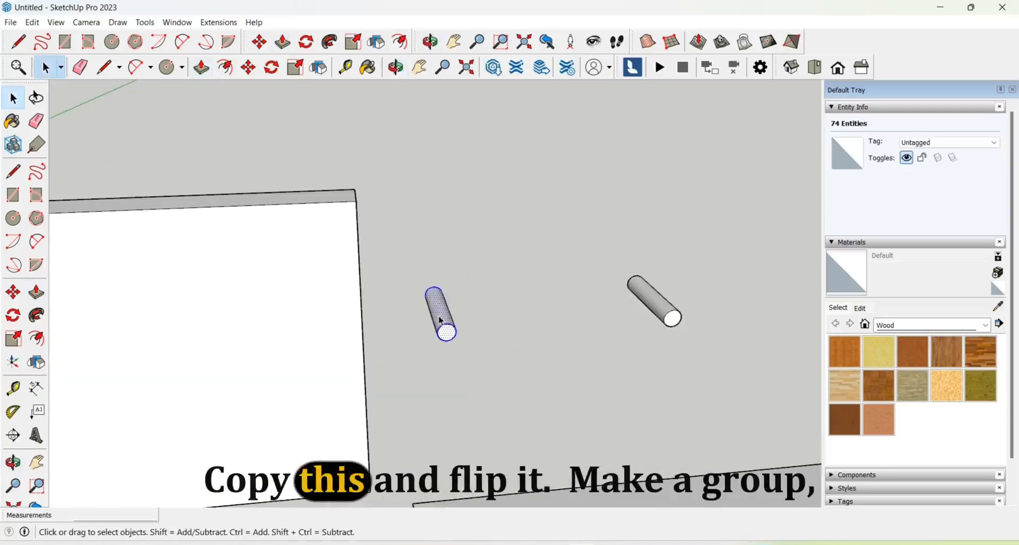
{"action": "right_click", "coordinate": [441, 321]}
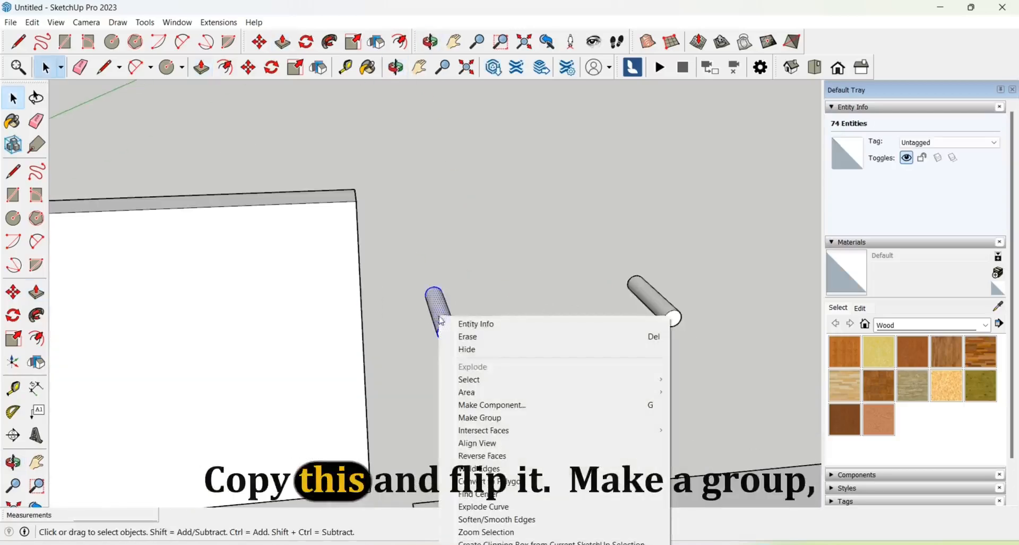
{"action": "left_click", "coordinate": [490, 419]}
- Copy the grouped handle post to a position just above the original
{"action": "scroll", "coordinate": [455, 360], "scroll_direction": "up", "scroll_amount": 2}
{"action": "key", "text": "m"}
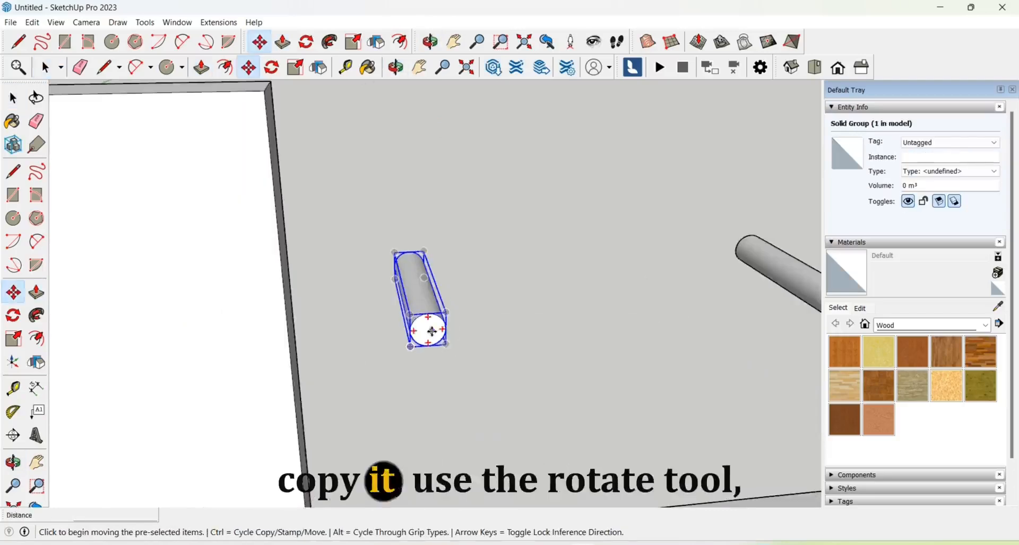
{"action": "key", "text": "ctrl"}
{"action": "left_click", "coordinate": [430, 332]}
{"action": "scroll", "coordinate": [432, 329], "scroll_direction": "down", "scroll_amount": 1}
{"action": "left_click", "coordinate": [430, 265]}
- Rotate the copied post crosswise to the original and move it onto the original post's free end
{"action": "left_click", "coordinate": [271, 67]}
{"action": "scroll", "coordinate": [436, 259], "scroll_direction": "up", "scroll_amount": 2}
{"action": "left_click", "coordinate": [439, 253]}
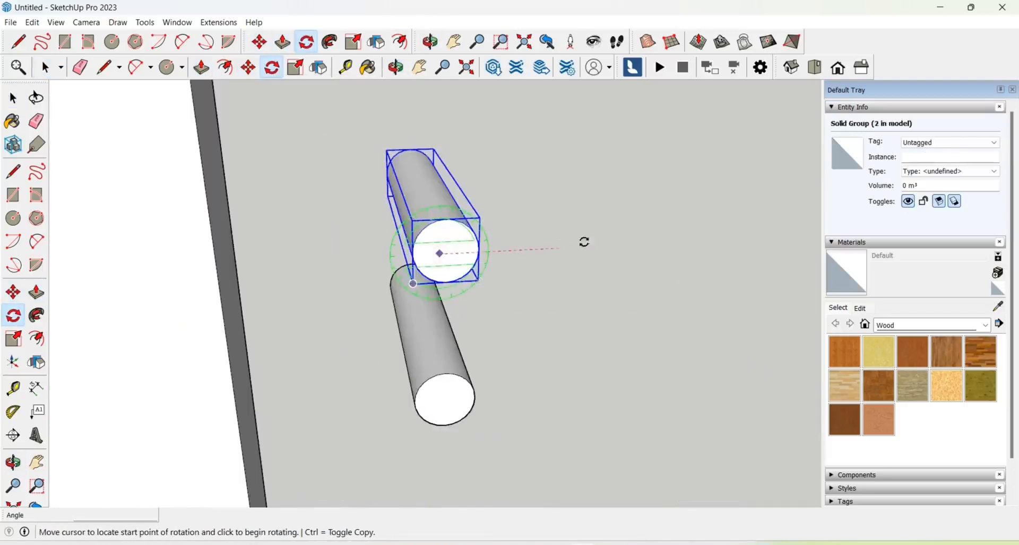
{"action": "left_click", "coordinate": [612, 240]}
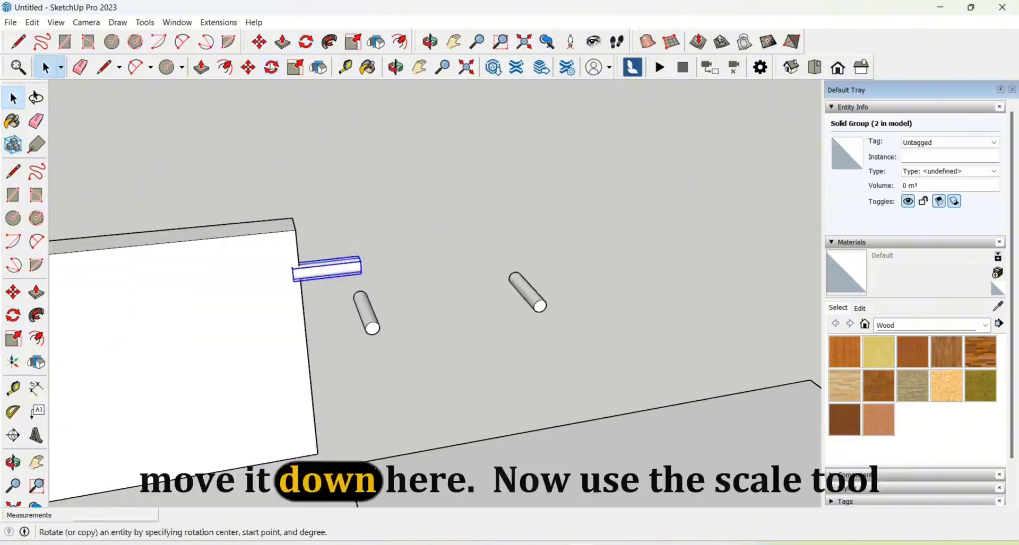
{"action": "key", "text": "m"}
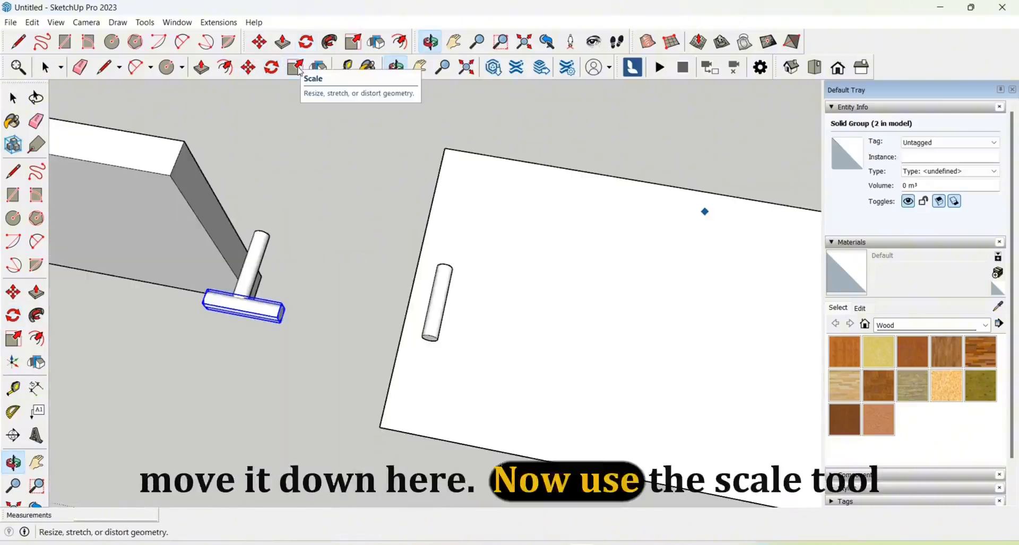
- Scale the crosswise cylinder along the green axis so it spans both posts as the handle bar
{"action": "left_click", "coordinate": [296, 68]}
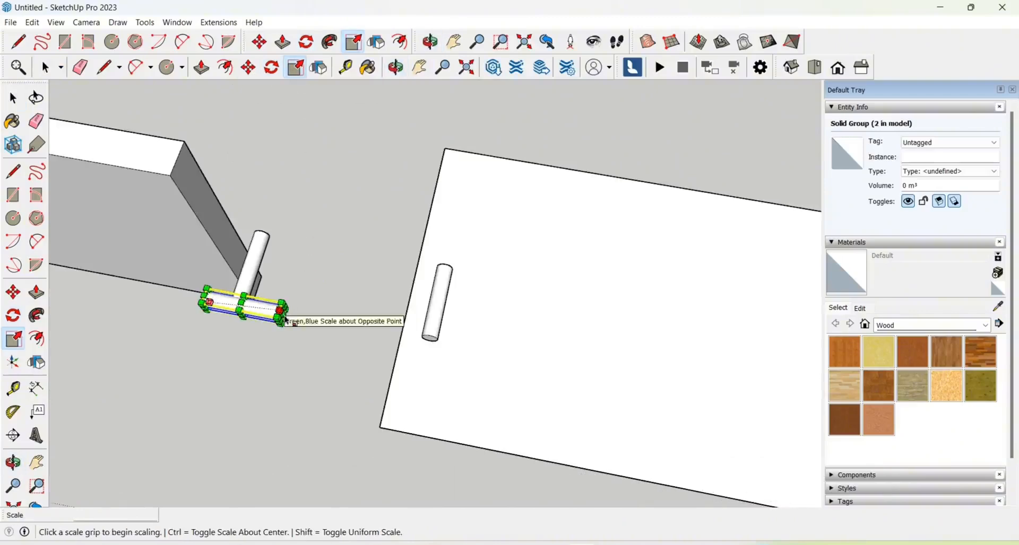
{"action": "scroll", "coordinate": [283, 315], "scroll_direction": "up", "scroll_amount": 3}
{"action": "left_click", "coordinate": [283, 314]}
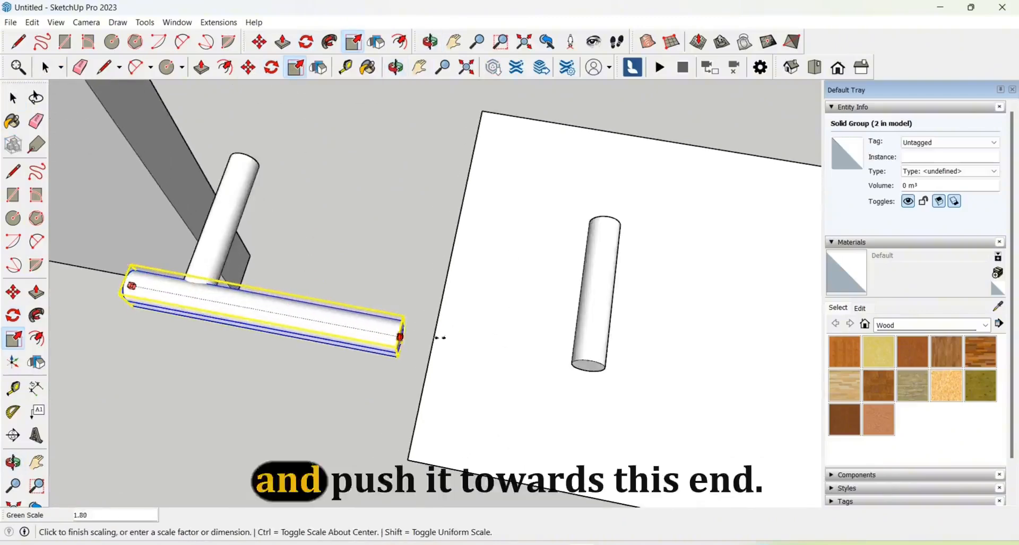
{"action": "left_click", "coordinate": [642, 370]}
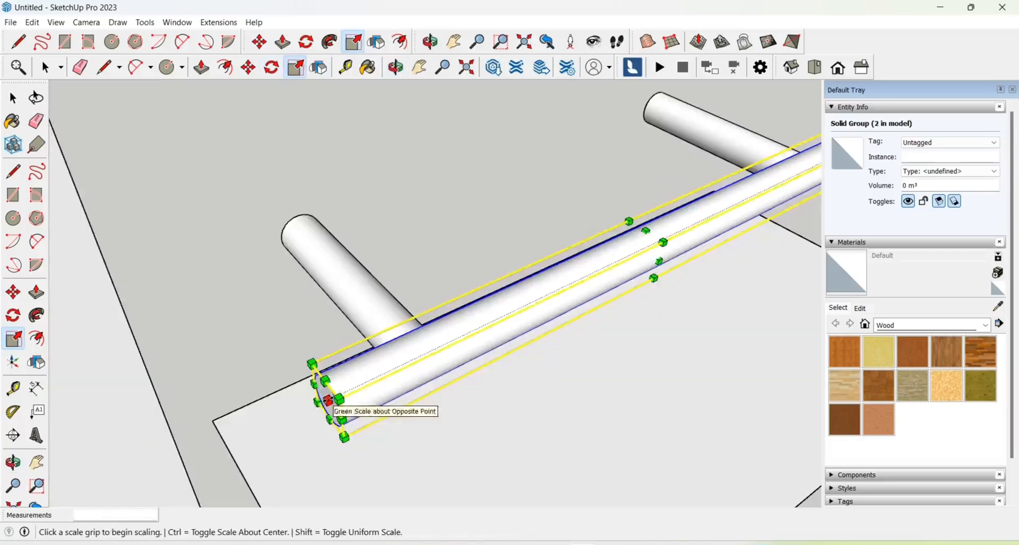
{"action": "left_click", "coordinate": [328, 400]}
- Explode the grouped parts of the handle
{"action": "right_click", "coordinate": [348, 319]}
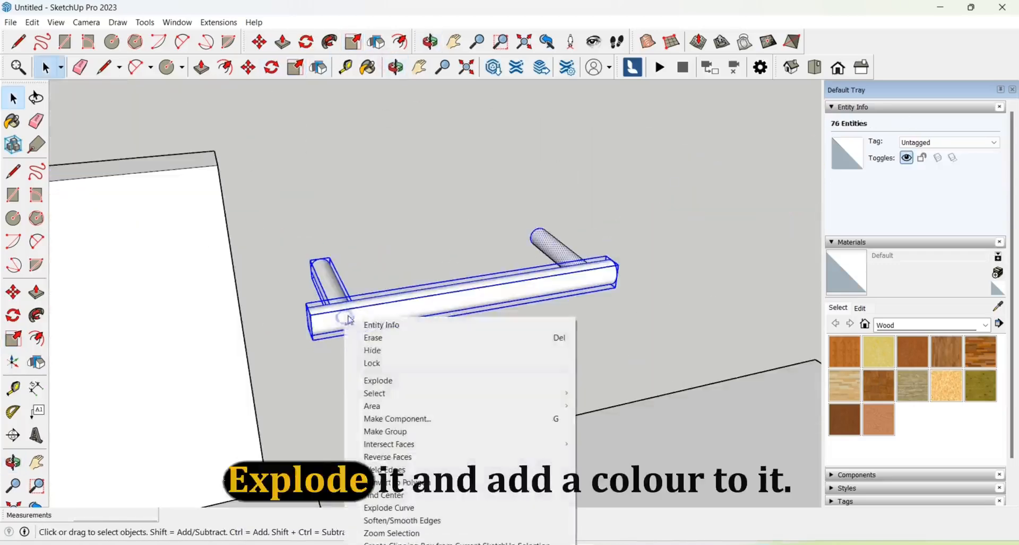
{"action": "left_click", "coordinate": [377, 380]}
- Choose Metal Silver from the Metal material collection for the handle
{"action": "left_click", "coordinate": [955, 326]}
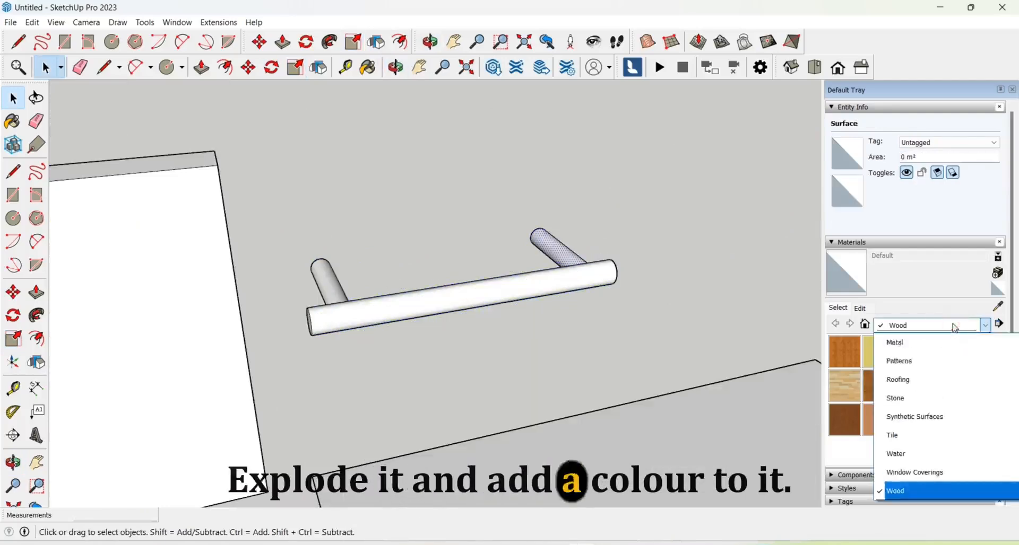
{"action": "scroll", "coordinate": [917, 471], "scroll_direction": "up", "scroll_amount": 2}
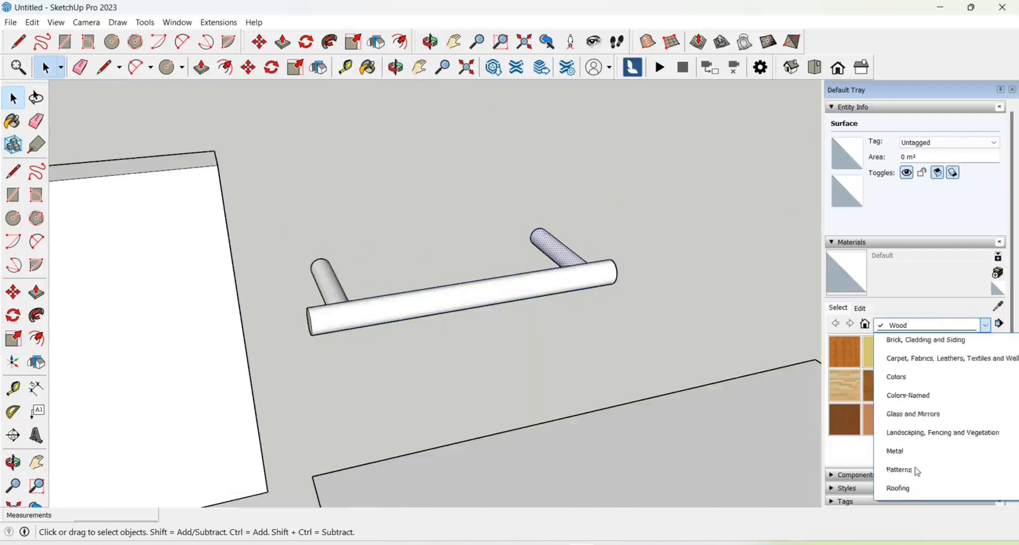
{"action": "scroll", "coordinate": [917, 467], "scroll_direction": "up", "scroll_amount": 2}
{"action": "scroll", "coordinate": [916, 456], "scroll_direction": "down", "scroll_amount": 1}
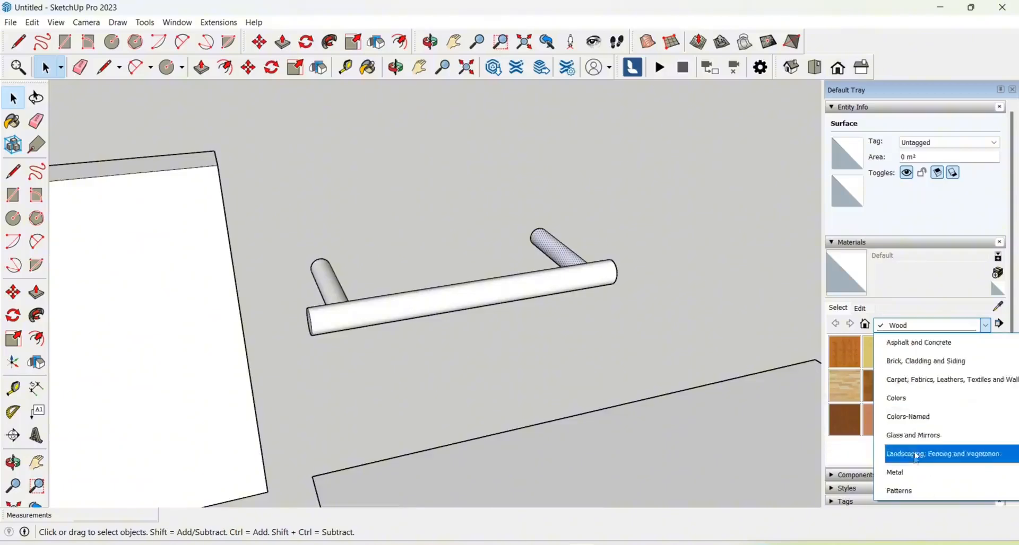
{"action": "scroll", "coordinate": [916, 457], "scroll_direction": "down", "scroll_amount": 1}
{"action": "left_click", "coordinate": [916, 416]}
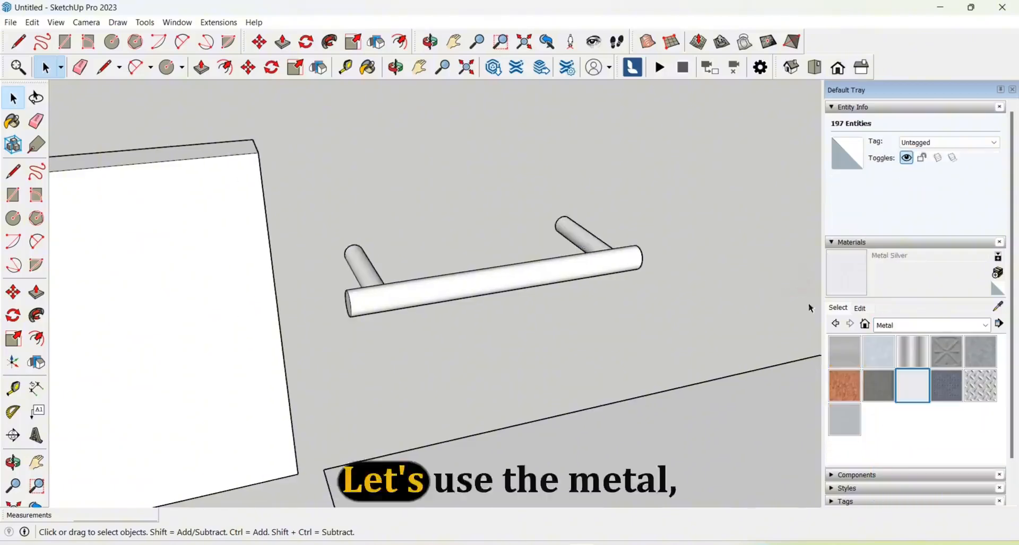
{"action": "left_click", "coordinate": [920, 383]}
{"action": "scroll", "coordinate": [385, 295], "scroll_direction": "up", "scroll_amount": 1}
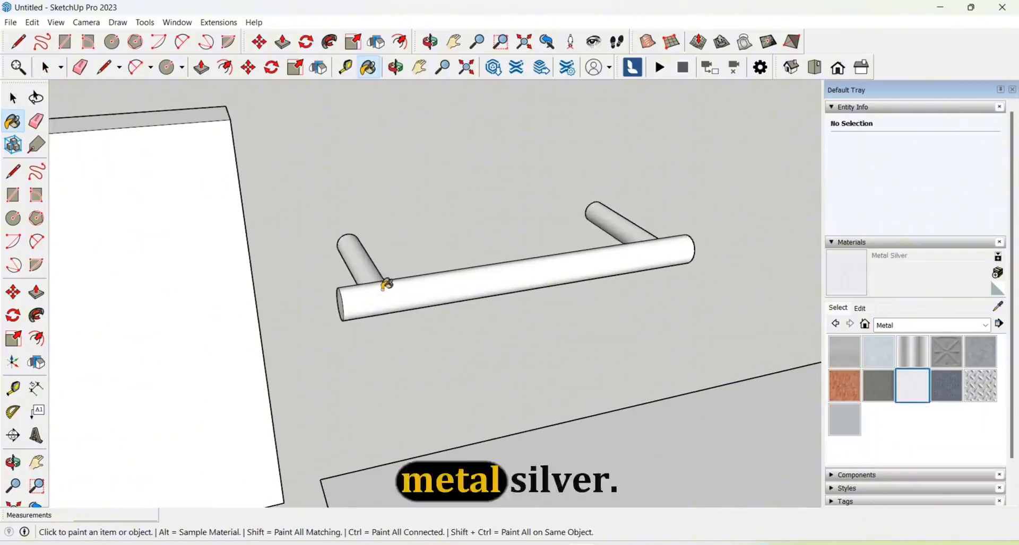
- Select the whole handle and paint it with Metal Silver
{"action": "left_click", "coordinate": [14, 97]}
{"action": "left_click_drag", "start_coordinate": [736, 164], "coordinate": [305, 364]}
{"action": "left_click", "coordinate": [367, 68]}
{"action": "scroll", "coordinate": [370, 317], "scroll_direction": "up", "scroll_amount": 2}
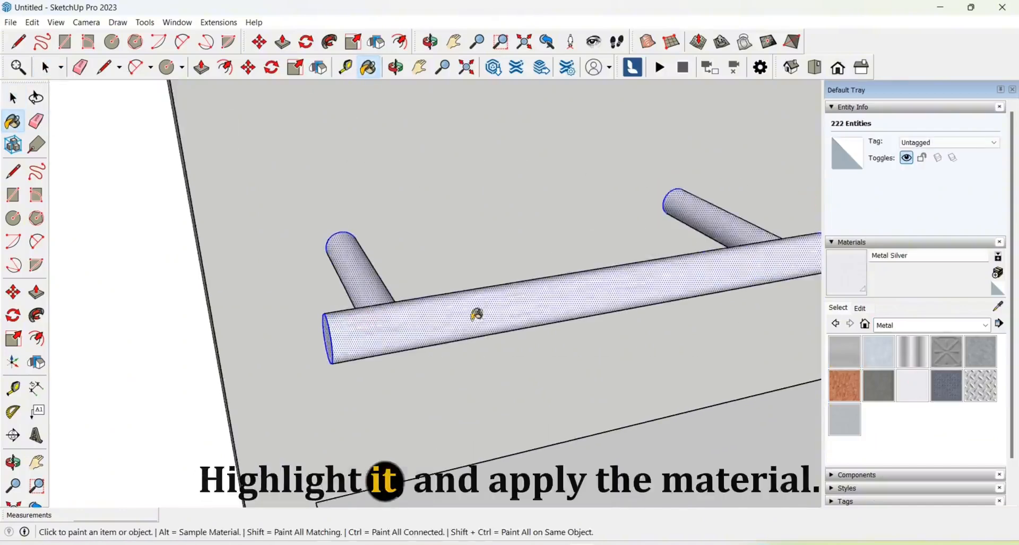
{"action": "scroll", "coordinate": [476, 314], "scroll_direction": "down", "scroll_amount": 3}
{"action": "key", "text": "space"}
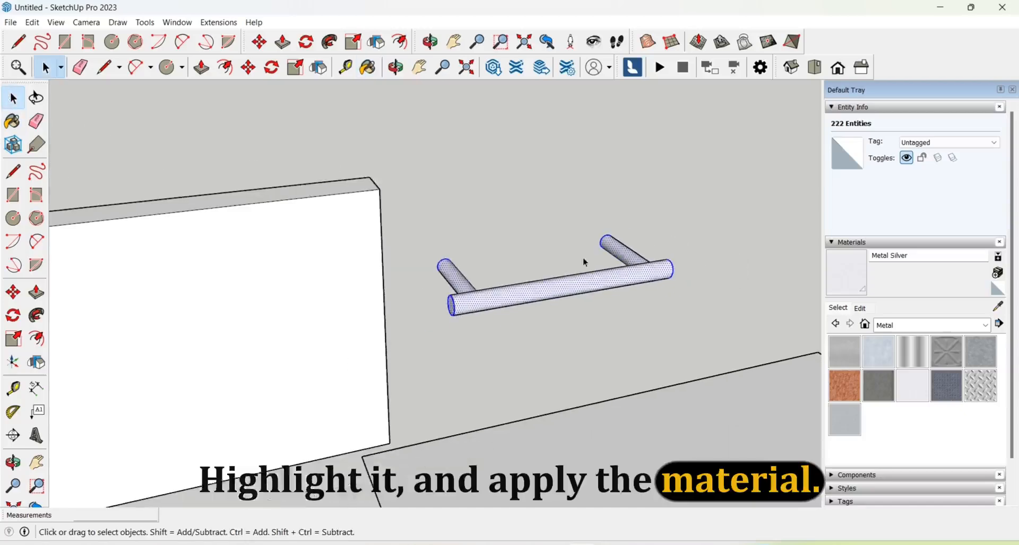
- Make the bar and both posts of the handle into one group
{"action": "left_click", "coordinate": [639, 223]}
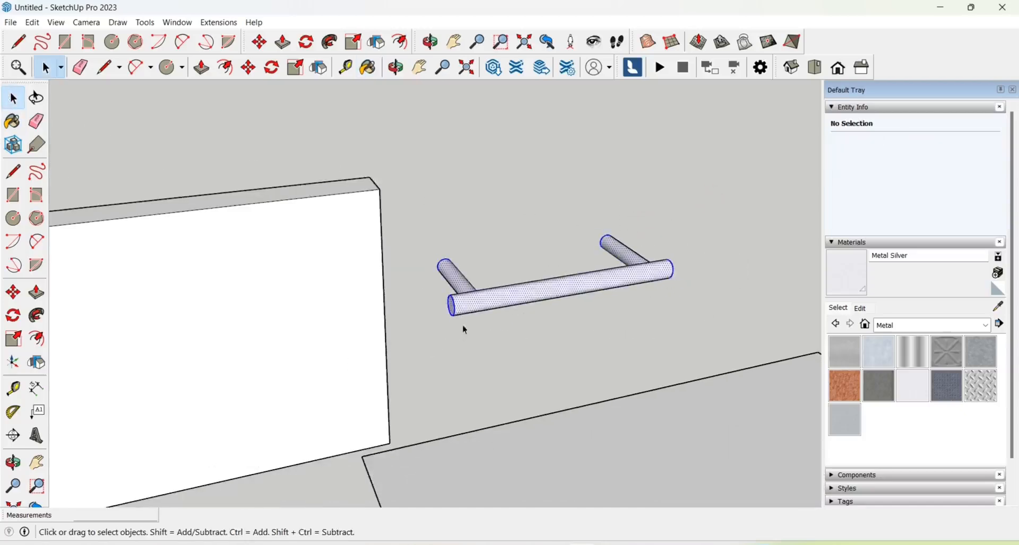
{"action": "scroll", "coordinate": [455, 292], "scroll_direction": "up", "scroll_amount": 2}
{"action": "right_click", "coordinate": [469, 288]}
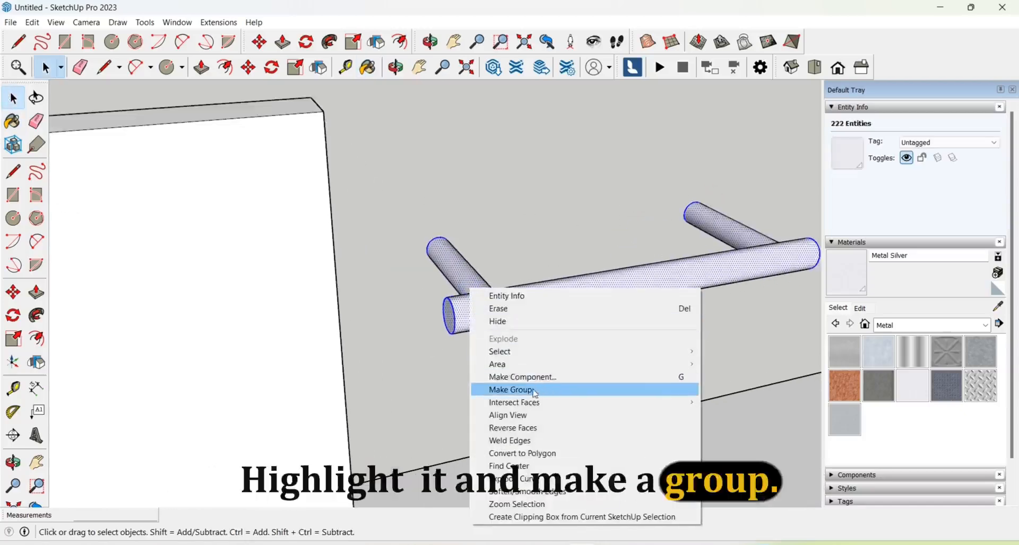
{"action": "left_click", "coordinate": [535, 391]}
- Select the whole drawer front panel and paint it with Wood Veneer 02 from the Wood collection
{"action": "scroll", "coordinate": [636, 347], "scroll_direction": "down", "scroll_amount": 4}
{"action": "left_click_drag", "start_coordinate": [504, 238], "coordinate": [252, 443]}
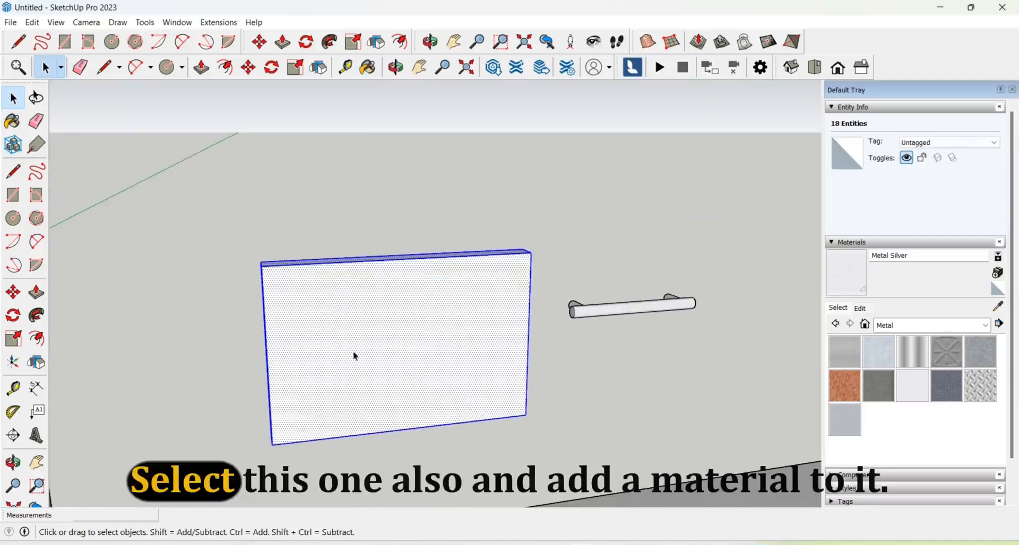
{"action": "left_click", "coordinate": [874, 325]}
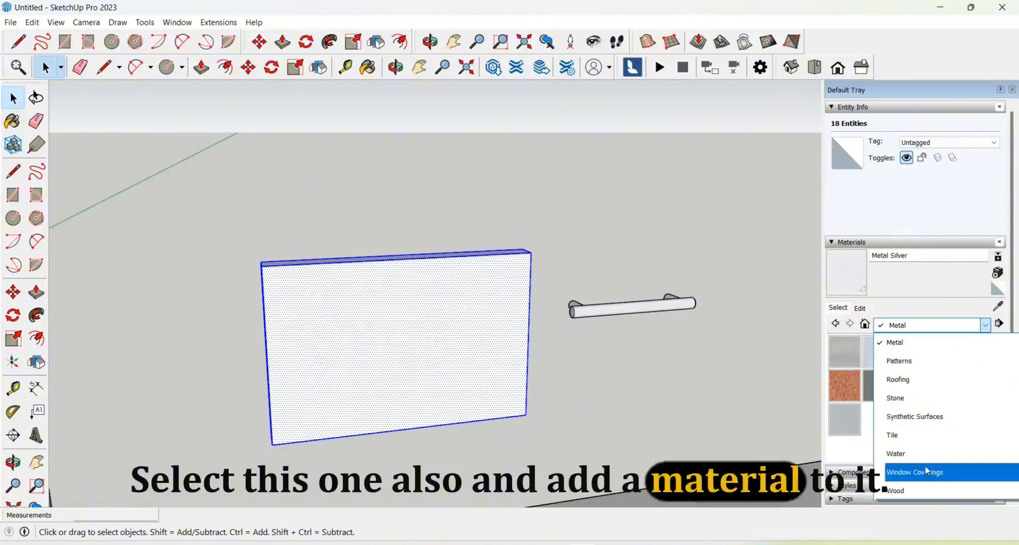
{"action": "left_click", "coordinate": [844, 386]}
{"action": "left_click", "coordinate": [844, 386]}
{"action": "left_click", "coordinate": [973, 325]}
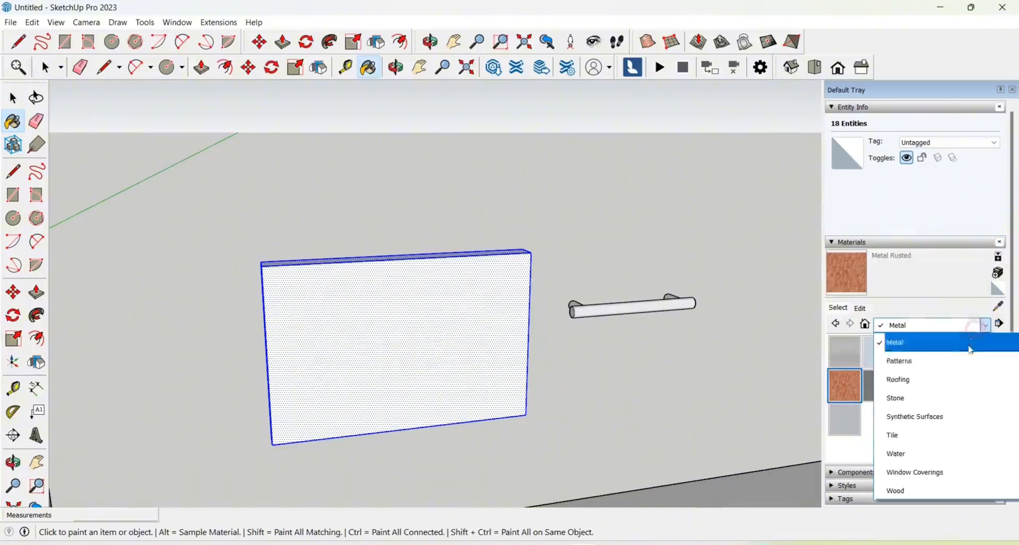
{"action": "left_click", "coordinate": [902, 491]}
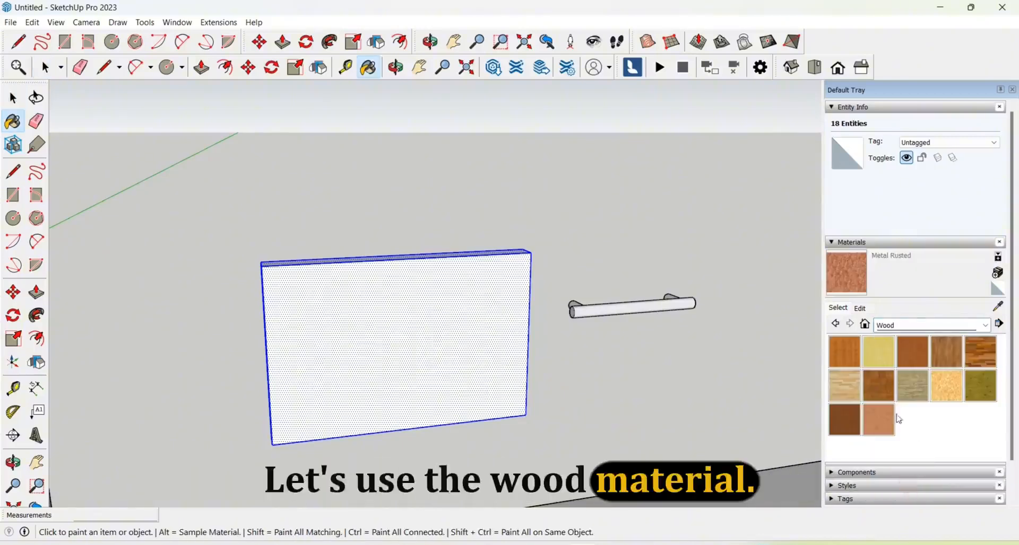
{"action": "left_click", "coordinate": [878, 419]}
{"action": "scroll", "coordinate": [416, 303], "scroll_direction": "up", "scroll_amount": 1}
{"action": "left_click", "coordinate": [417, 305]}
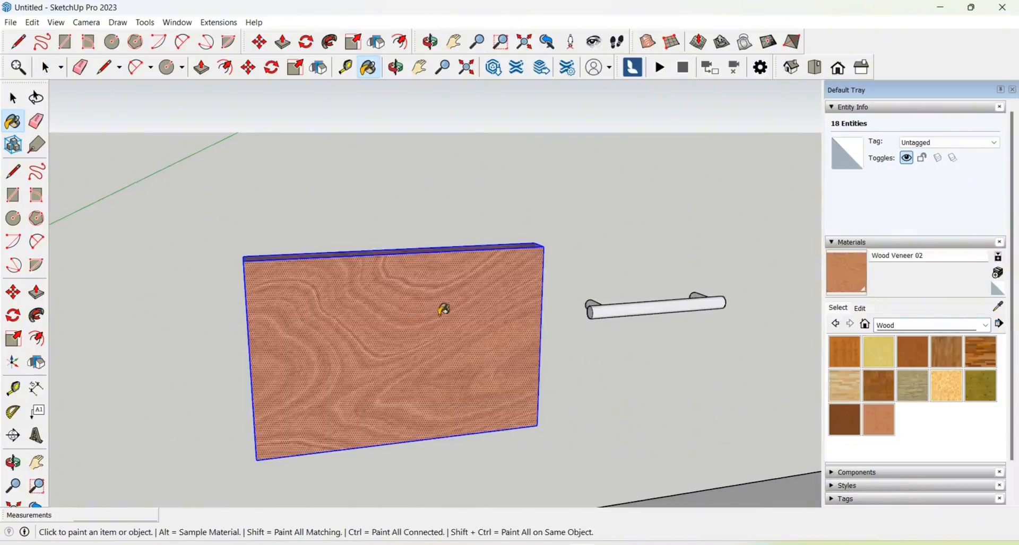
- Set the Wood Veneer 02 colour to HSB 22, 47, 74 and make the drawer front panel a group
{"action": "left_click", "coordinate": [862, 309]}
{"action": "left_click_drag", "start_coordinate": [551, 216], "coordinate": [222, 479]}
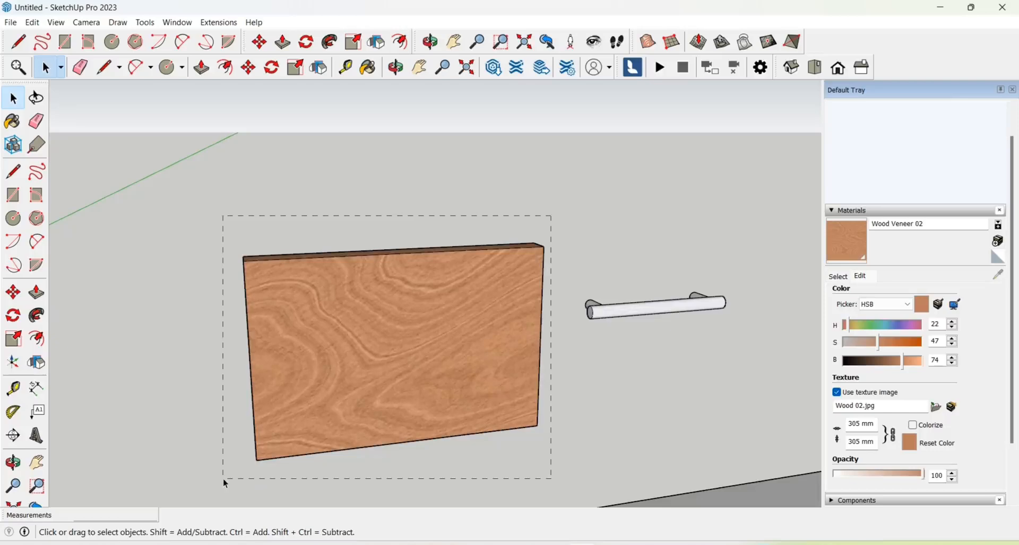
{"action": "right_click", "coordinate": [309, 355]}
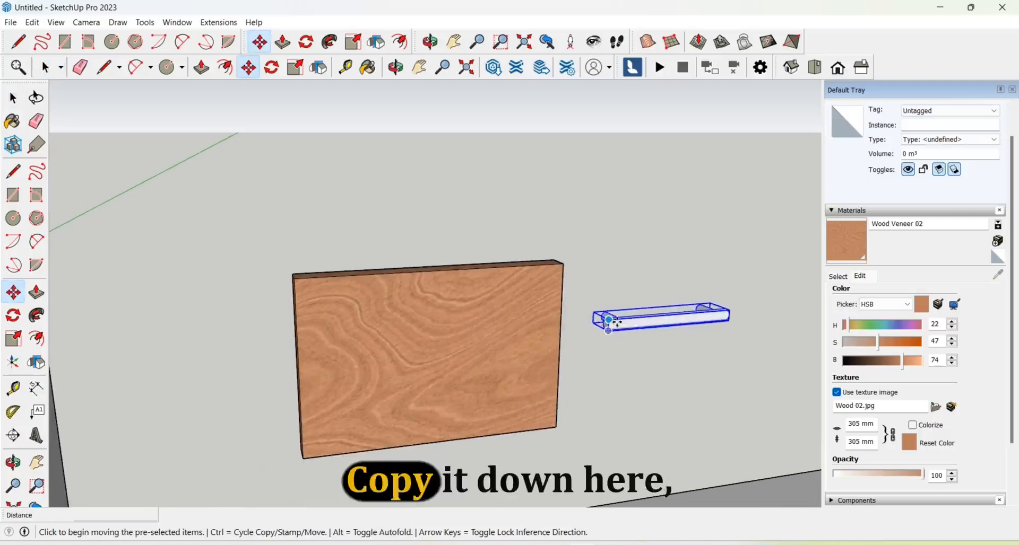
- Move the handle group onto the front face of the drawer panel with its posts against the wood
{"action": "left_click", "coordinate": [610, 320]}
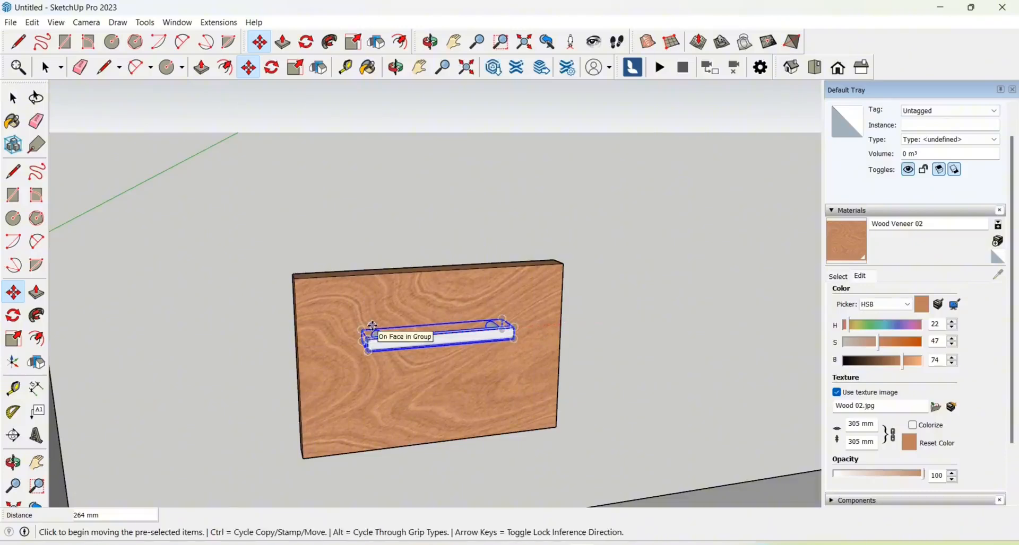
{"action": "middle_click_drag", "start_coordinate": [366, 317], "coordinate": [266, 200]}
{"action": "left_click", "coordinate": [266, 200]}
{"action": "scroll", "coordinate": [465, 390], "scroll_direction": "up", "scroll_amount": 2}
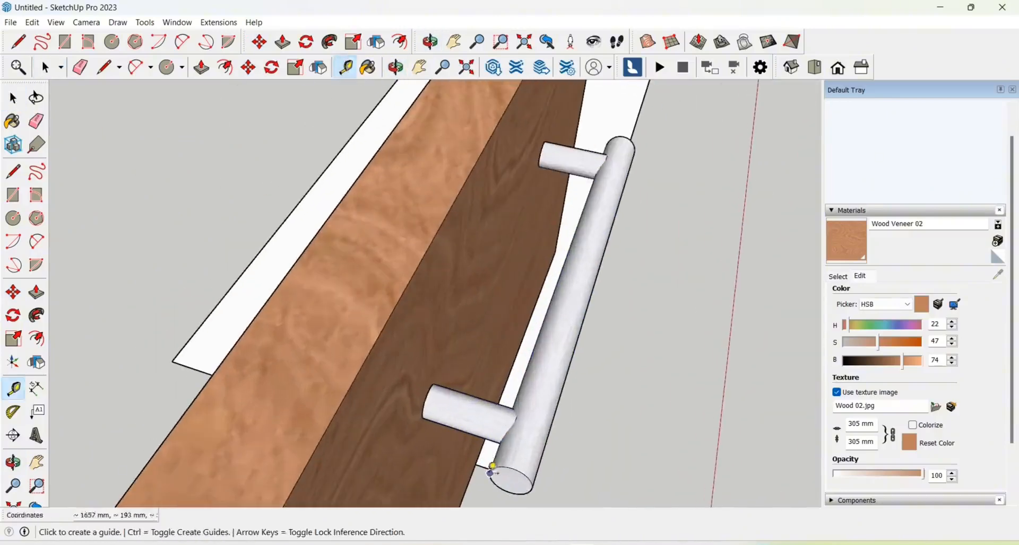
{"action": "key", "text": "space"}
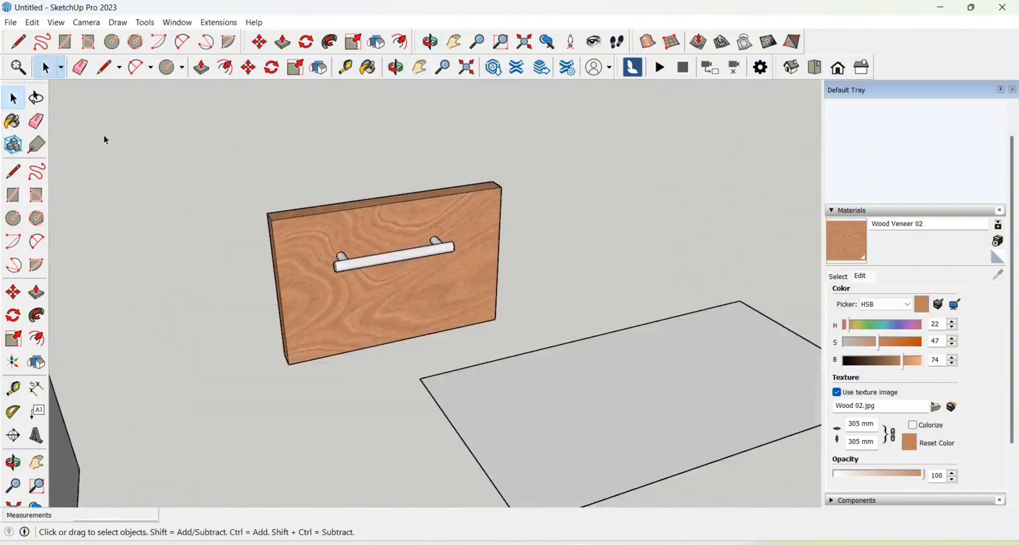
- Draw a vertical centre line on the drawer front from its top edge midpoint to its bottom edge midpoint
{"action": "scroll", "coordinate": [361, 241], "scroll_direction": "up", "scroll_amount": 2}
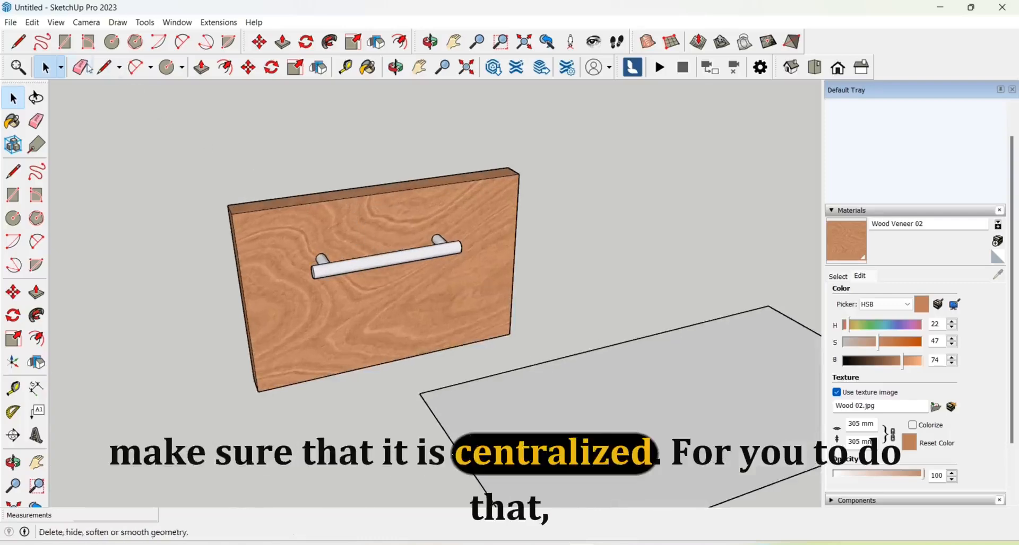
{"action": "scroll", "coordinate": [342, 195], "scroll_direction": "up", "scroll_amount": 1}
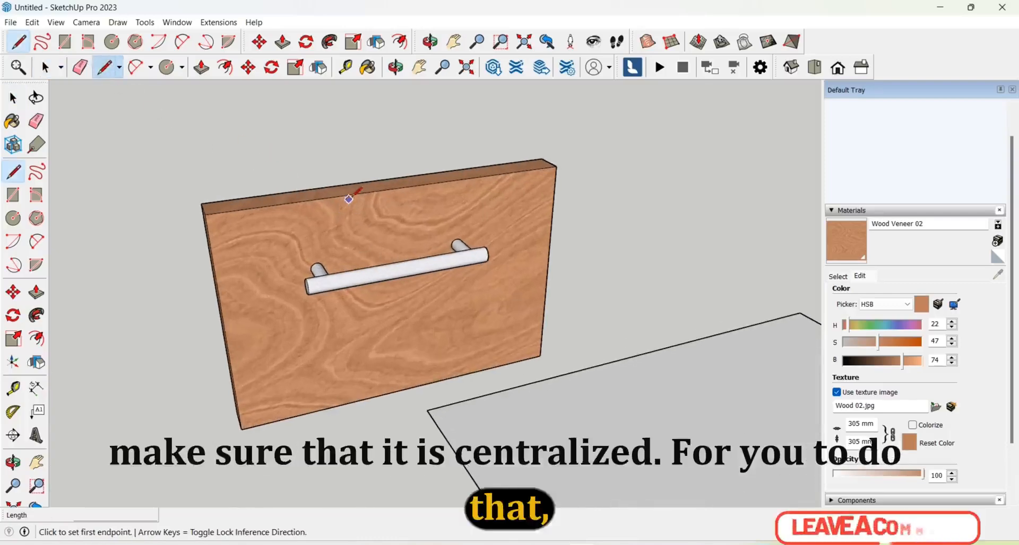
{"action": "left_click", "coordinate": [397, 188]}
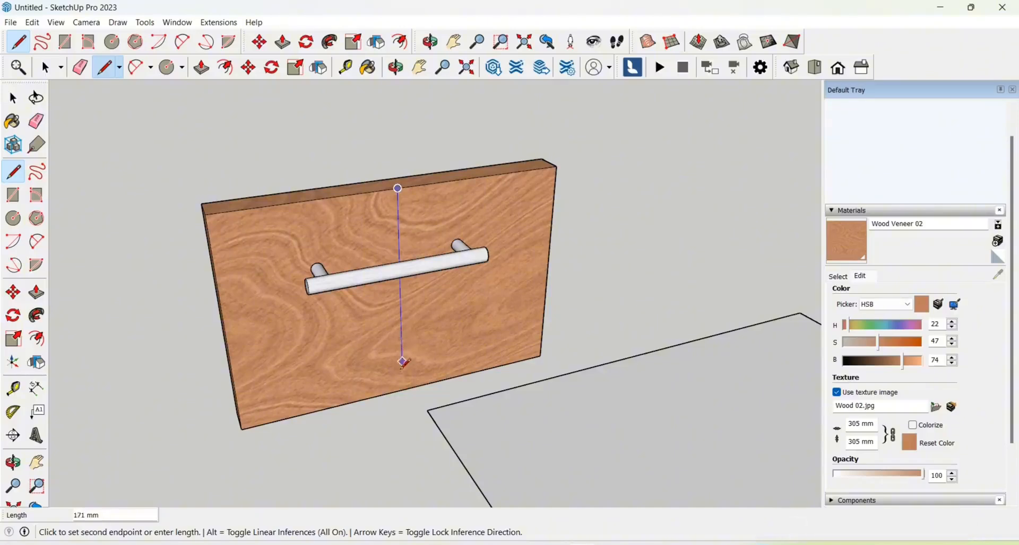
{"action": "left_click", "coordinate": [403, 389]}
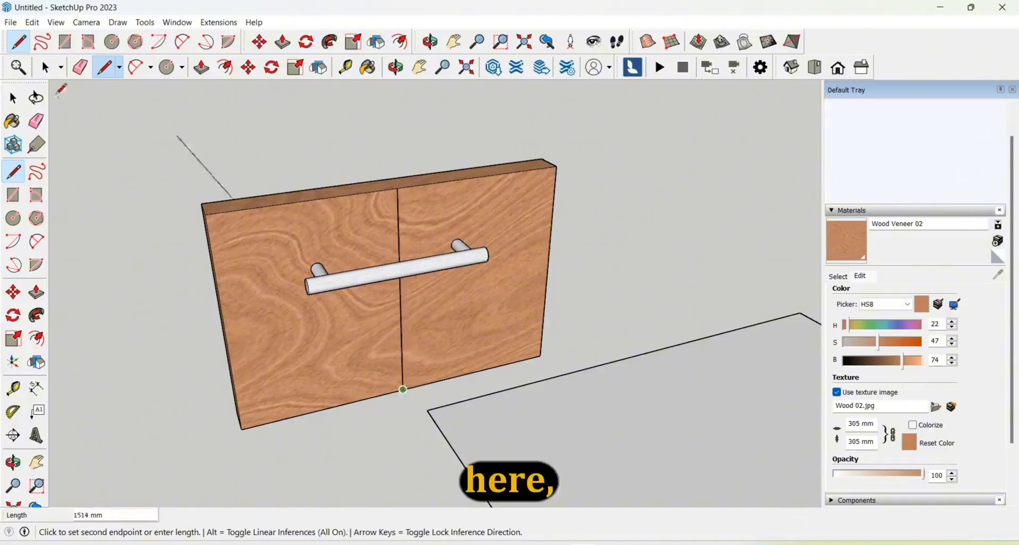
{"action": "left_click", "coordinate": [13, 97]}
- Move the handle sideways to centre it on the vertical line, and raise it about 20 mm on the drawer front
{"action": "scroll", "coordinate": [376, 217], "scroll_direction": "up", "scroll_amount": 2}
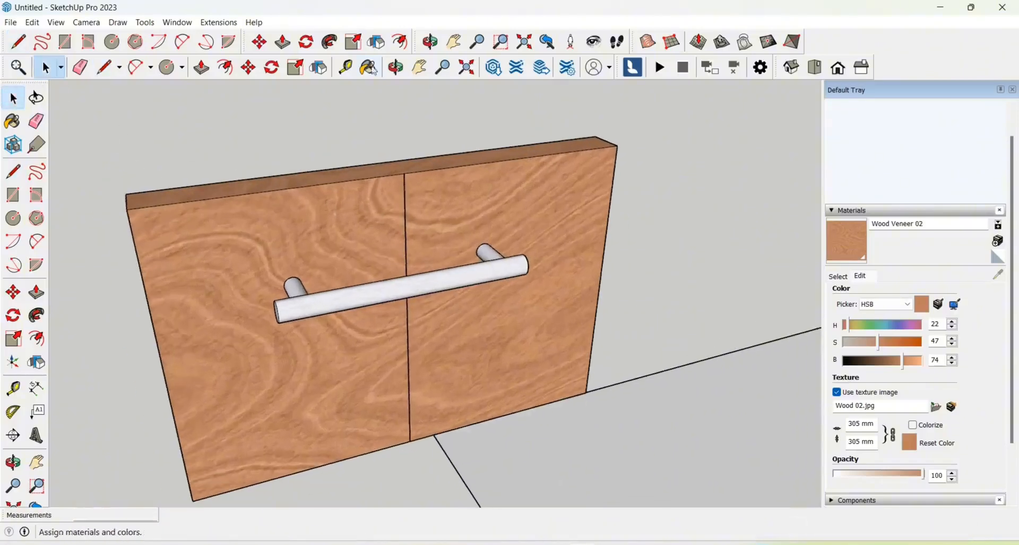
{"action": "left_click", "coordinate": [397, 71]}
{"action": "scroll", "coordinate": [447, 241], "scroll_direction": "up", "scroll_amount": 2}
{"action": "left_click_drag", "start_coordinate": [447, 241], "coordinate": [452, 286]}
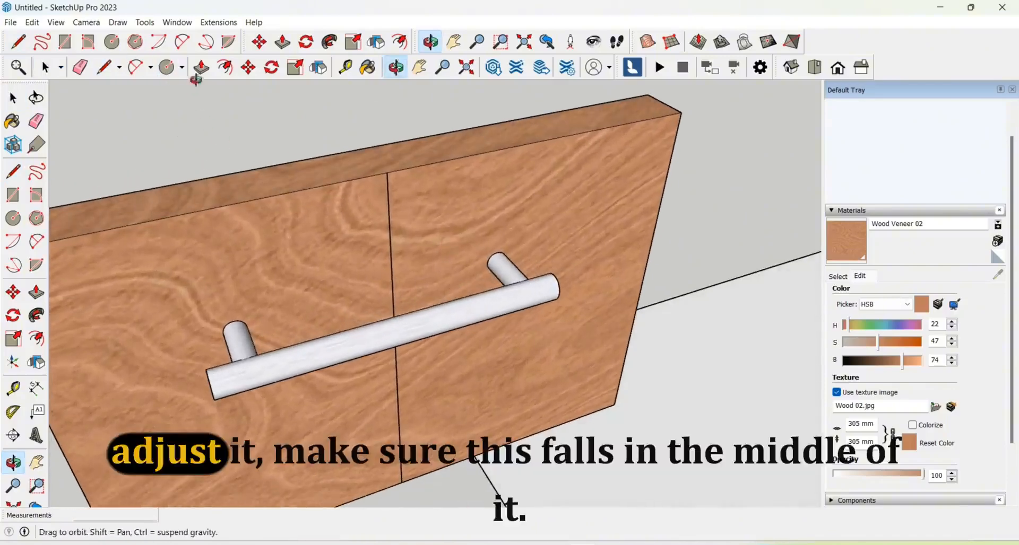
{"action": "left_click", "coordinate": [241, 344]}
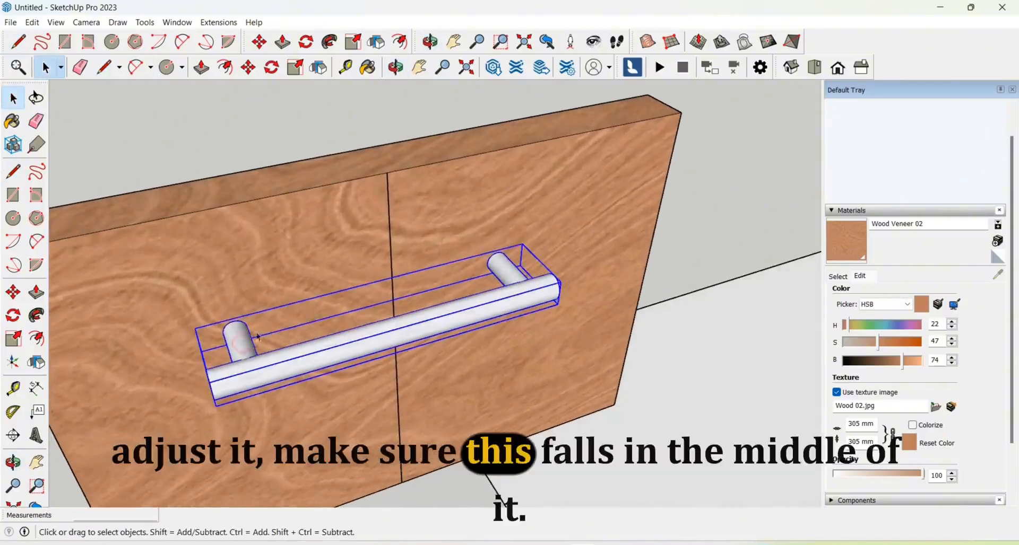
{"action": "left_click", "coordinate": [248, 68]}
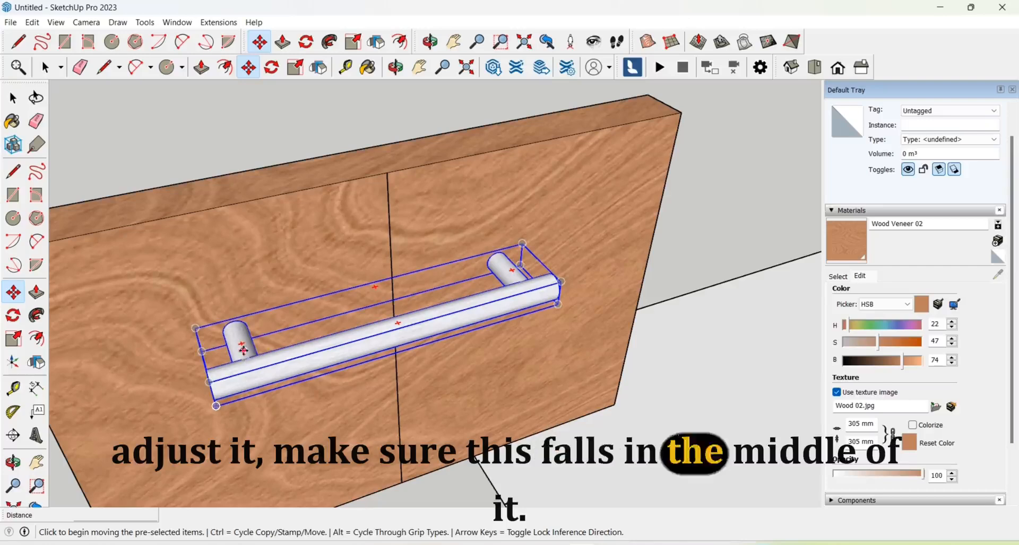
{"action": "left_click", "coordinate": [246, 353]}
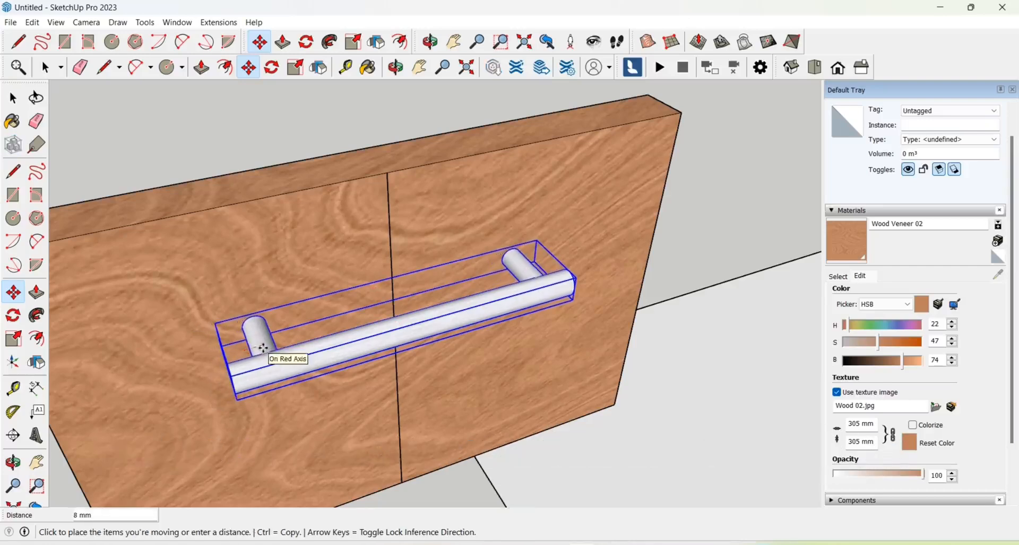
{"action": "left_click", "coordinate": [254, 338]}
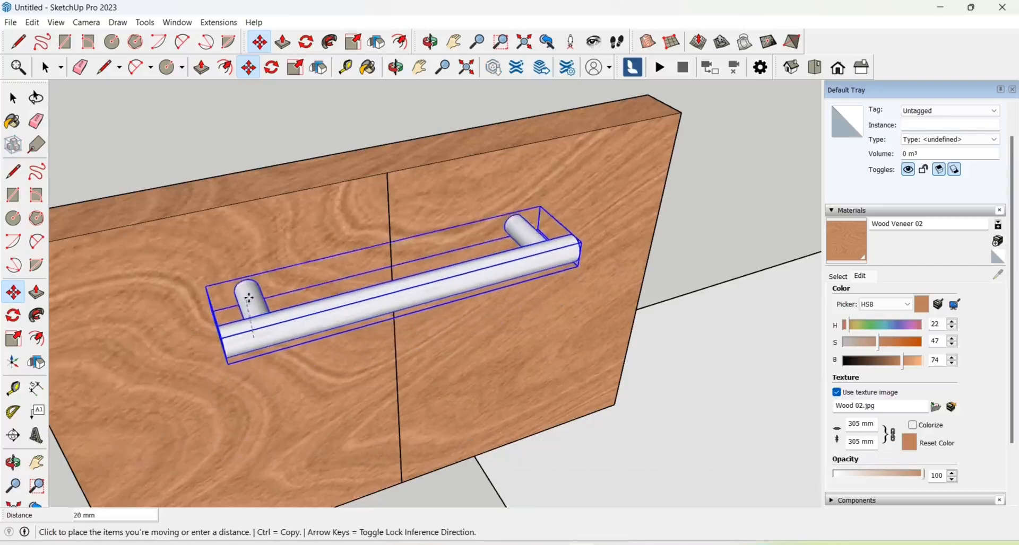
{"action": "left_click", "coordinate": [248, 298]}
- Delete the vertical centre line from the face of the drawer front
{"action": "scroll", "coordinate": [512, 198], "scroll_direction": "down", "scroll_amount": 1}
{"action": "left_click", "coordinate": [430, 42]}
{"action": "left_click_drag", "start_coordinate": [456, 223], "coordinate": [127, 114]}
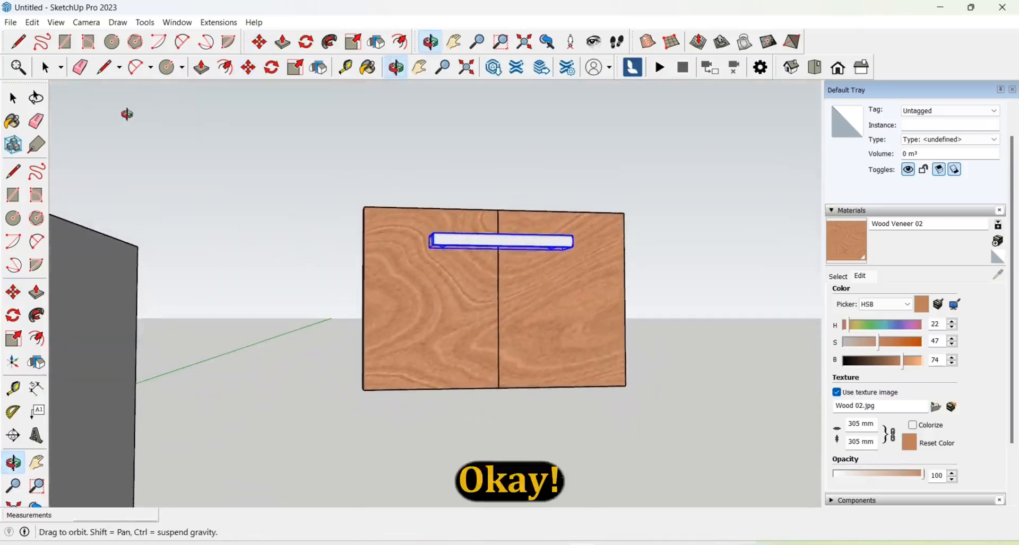
{"action": "scroll", "coordinate": [499, 279], "scroll_direction": "up", "scroll_amount": 1}
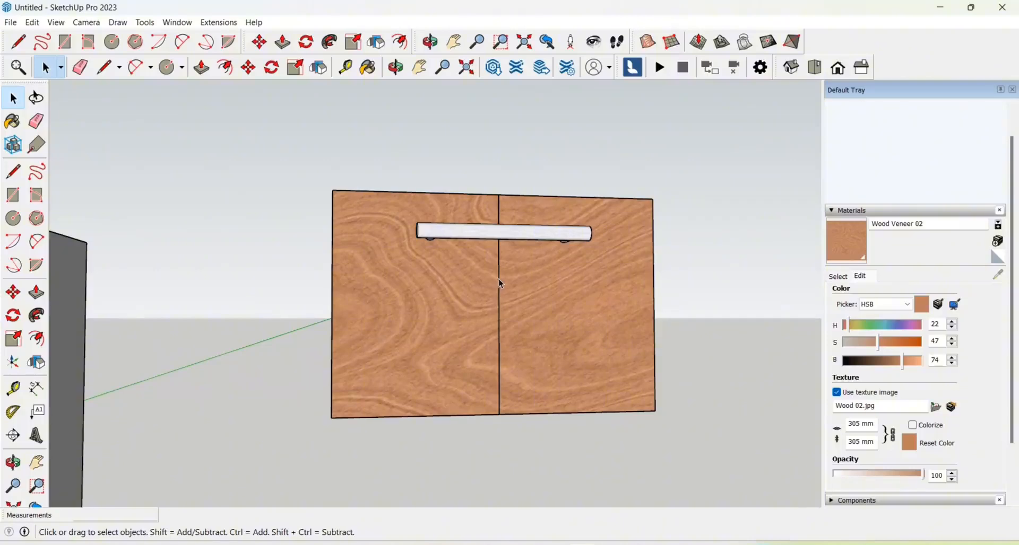
{"action": "left_click", "coordinate": [499, 281]}
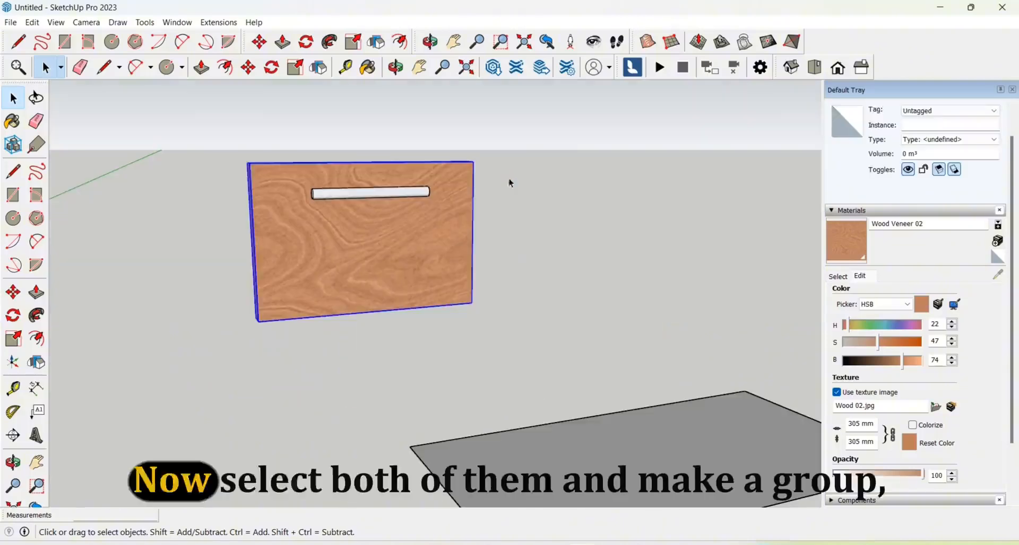
- Group the drawer front with its handle and move the group over the top opening of the drawer unit
{"action": "left_click_drag", "start_coordinate": [512, 136], "coordinate": [242, 335]}
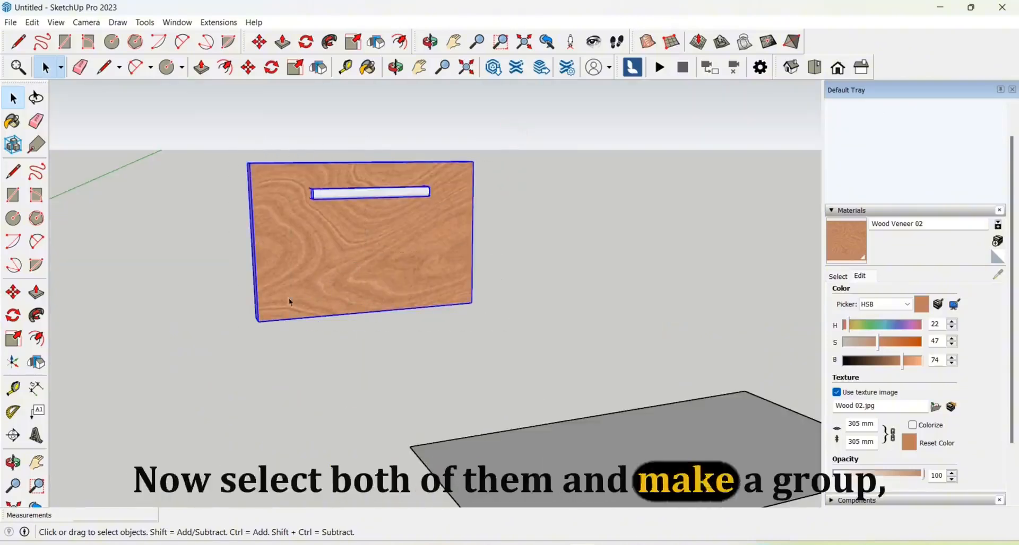
{"action": "right_click", "coordinate": [337, 260]}
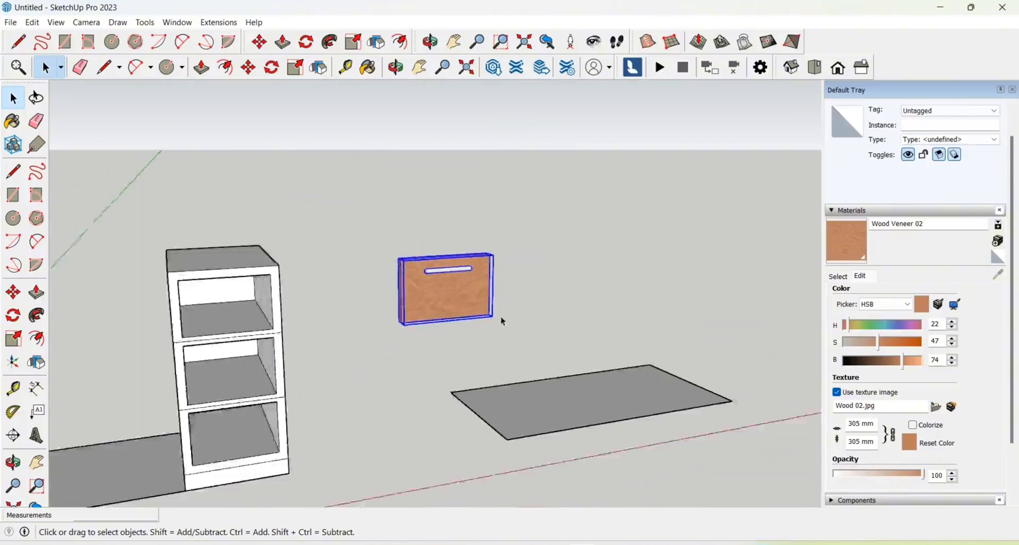
{"action": "key", "text": "m"}
{"action": "left_click", "coordinate": [488, 313]}
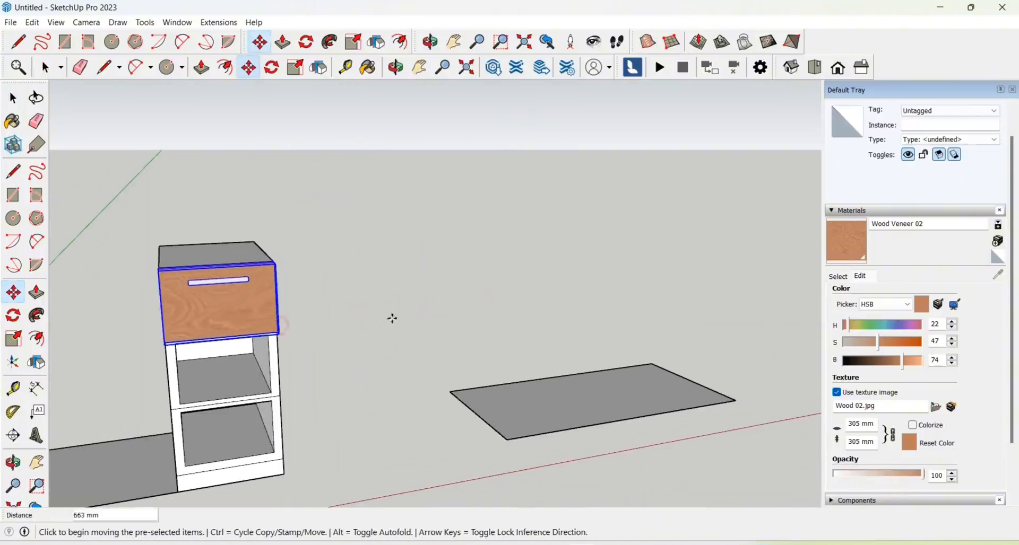
- Copy the drawer front group with its handle down over the middle opening of the drawer unit
{"action": "scroll", "coordinate": [182, 284], "scroll_direction": "up", "scroll_amount": 8}
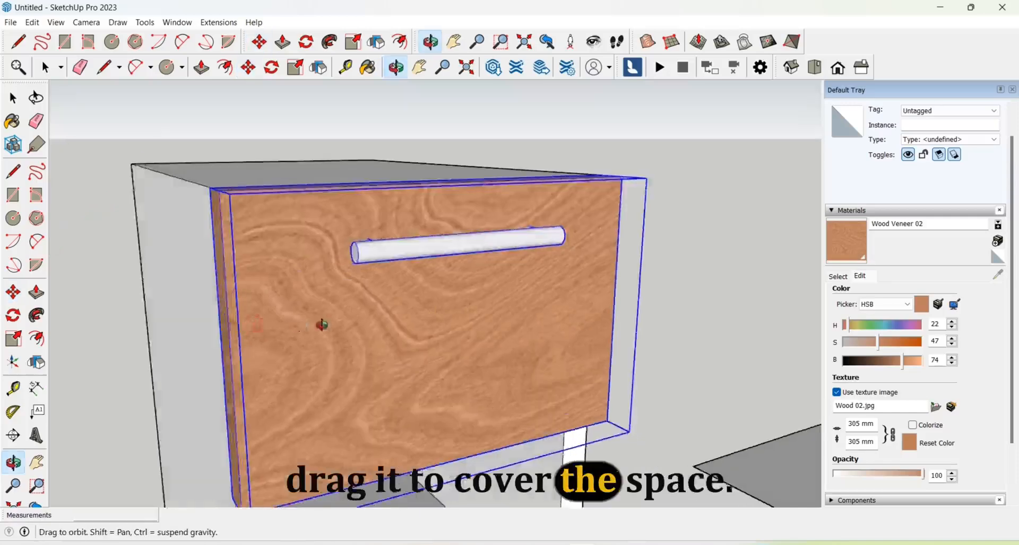
{"action": "left_click_drag", "start_coordinate": [322, 325], "coordinate": [329, 296]}
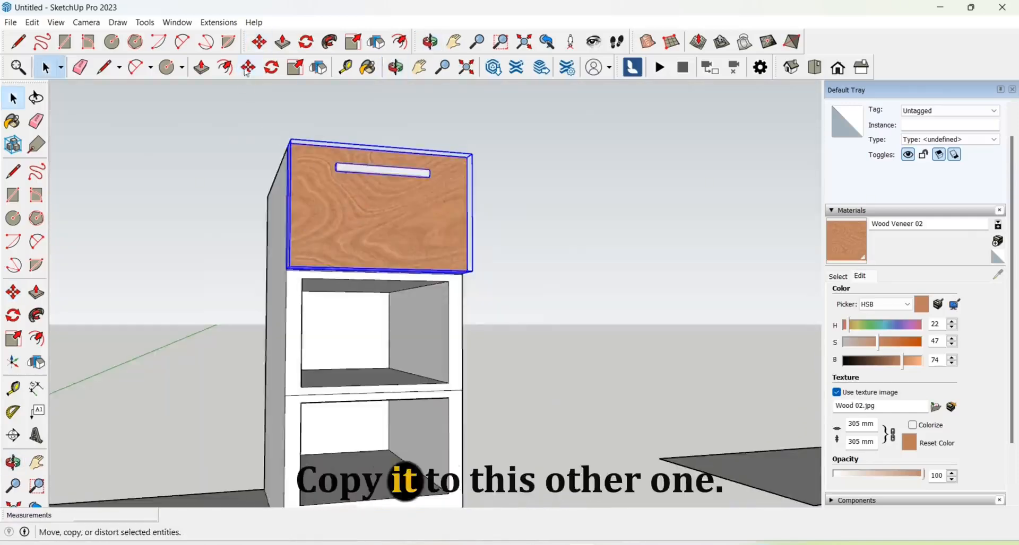
{"action": "left_click", "coordinate": [246, 69]}
{"action": "key", "text": "ctrl"}
{"action": "scroll", "coordinate": [404, 207], "scroll_direction": "up", "scroll_amount": 1}
{"action": "left_click", "coordinate": [391, 209]}
{"action": "left_click", "coordinate": [398, 351]}
{"action": "scroll", "coordinate": [273, 262], "scroll_direction": "up", "scroll_amount": 6}
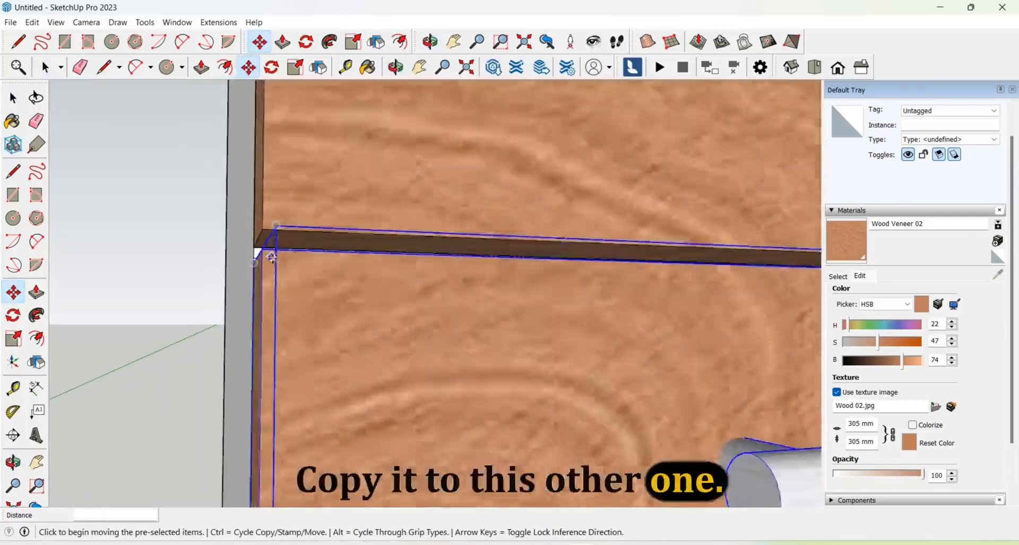
- Adjust the height of the copied drawer front, leaving a small gap beneath the top drawer front
{"action": "key", "text": "o"}
{"action": "left_click_drag", "start_coordinate": [271, 258], "coordinate": [398, 269]}
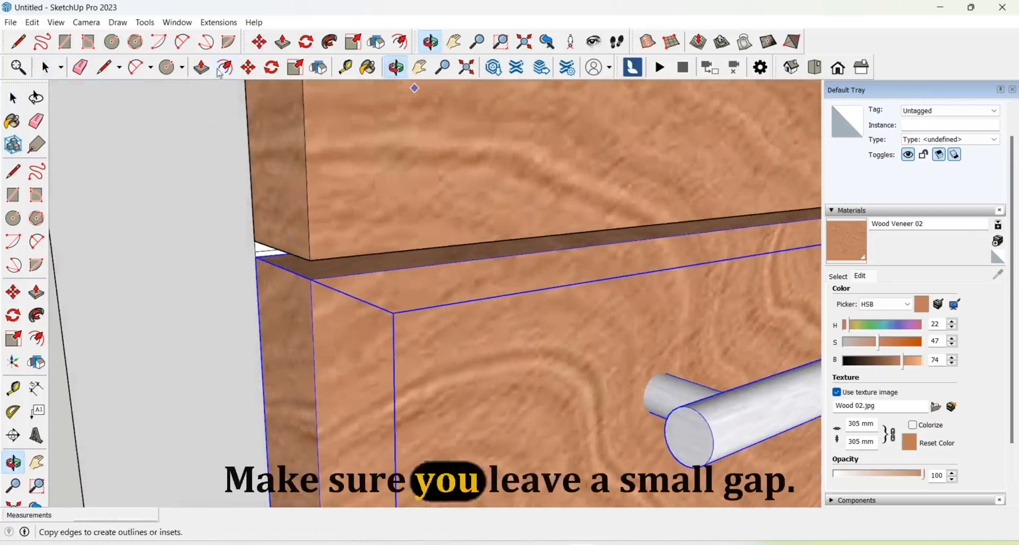
{"action": "left_click", "coordinate": [248, 67]}
{"action": "scroll", "coordinate": [265, 268], "scroll_direction": "up", "scroll_amount": 4}
{"action": "left_click", "coordinate": [279, 270]}
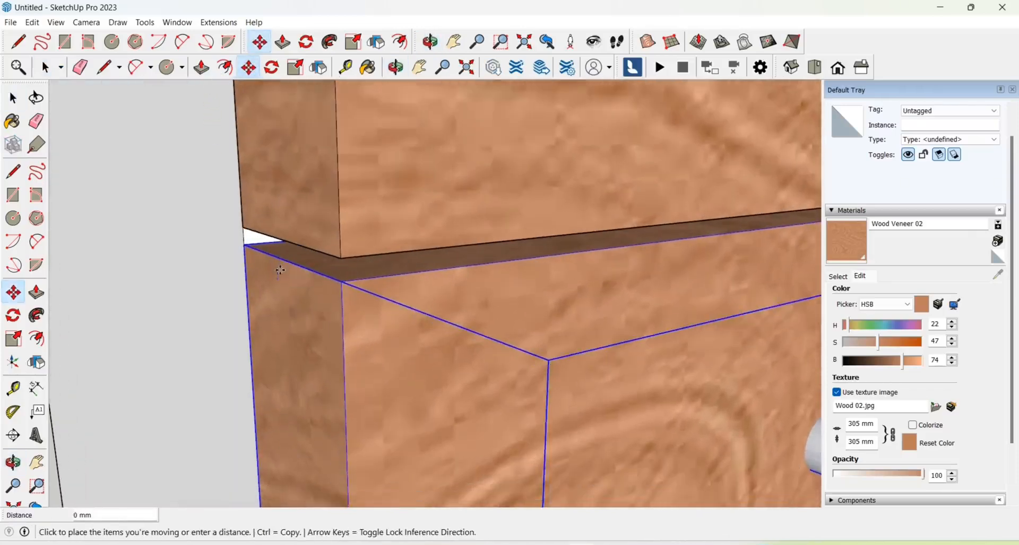
{"action": "scroll", "coordinate": [345, 226], "scroll_direction": "down", "scroll_amount": 10}
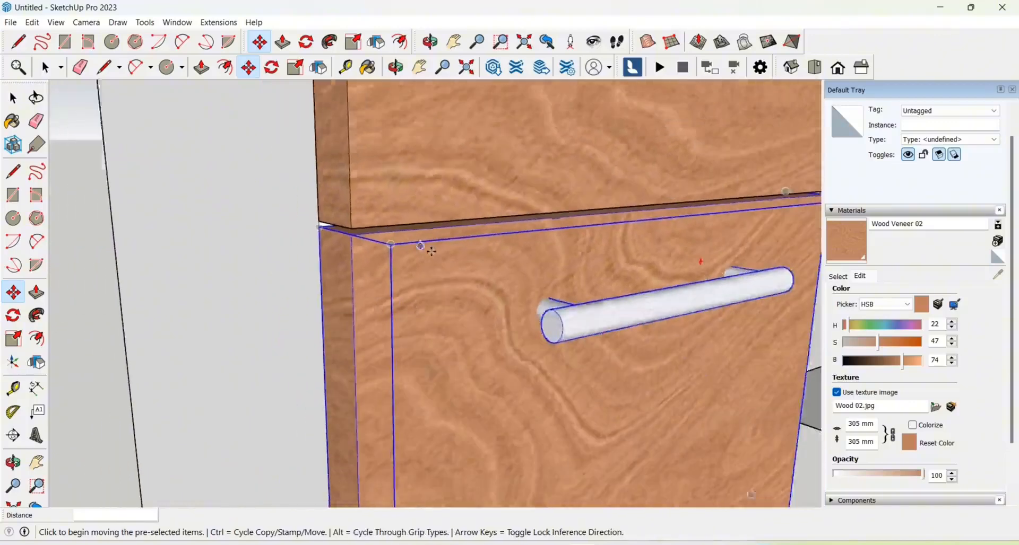
- Copy the middle drawer front down over the bottom opening of the drawer unit
{"action": "key", "text": "space"}
{"action": "left_click", "coordinate": [464, 278]}
{"action": "key", "text": "m"}
{"action": "key", "text": "ctrl"}
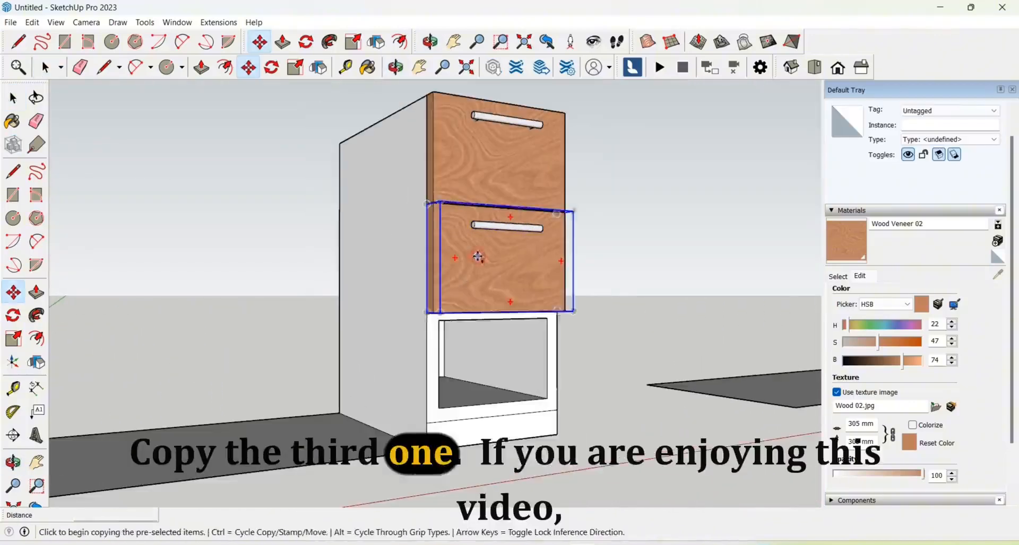
{"action": "left_click", "coordinate": [477, 256]}
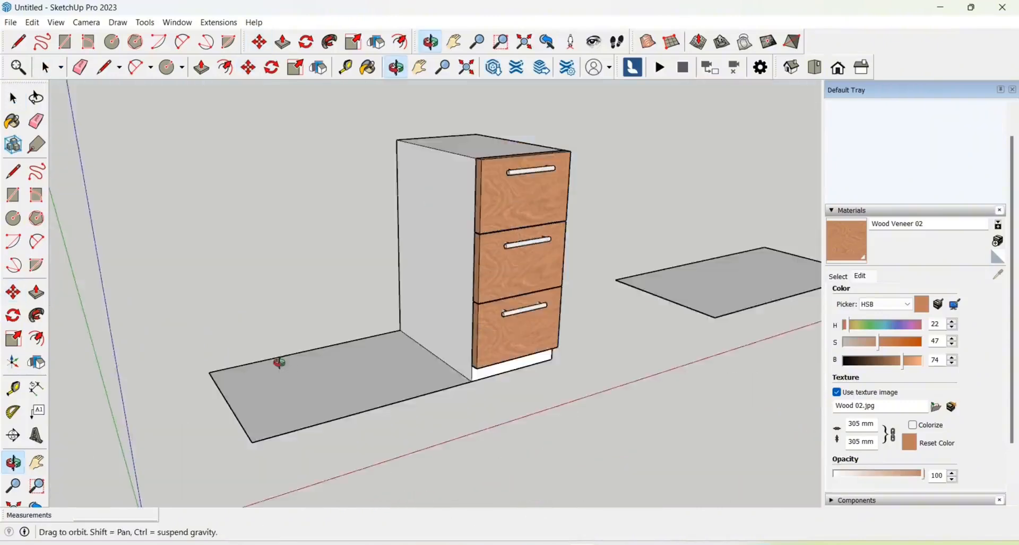
- Copy the outer 450 mm edge of the floor rectangle 50 mm inward to outline the other desk leg
{"action": "scroll", "coordinate": [233, 408], "scroll_direction": "up", "scroll_amount": 5}
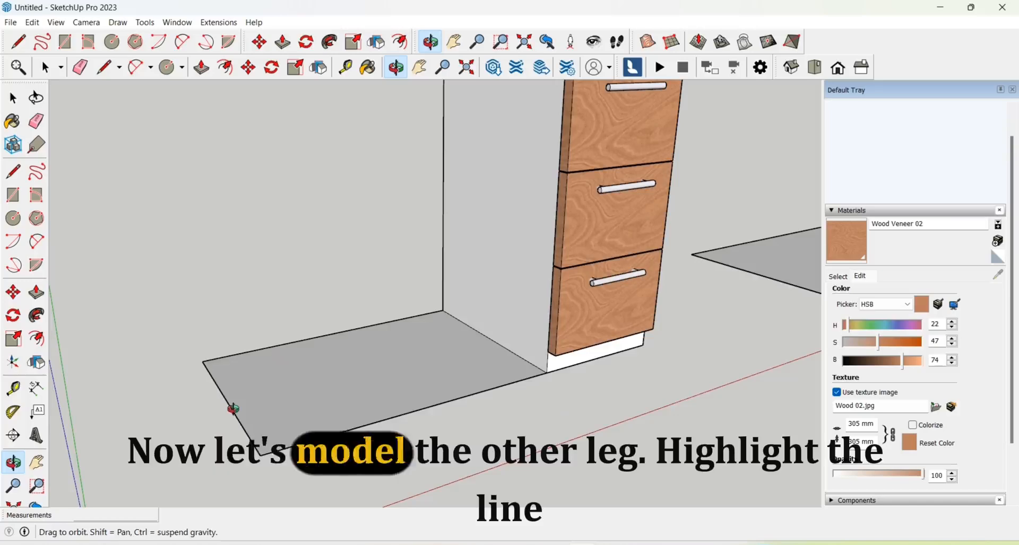
{"action": "left_click", "coordinate": [233, 422]}
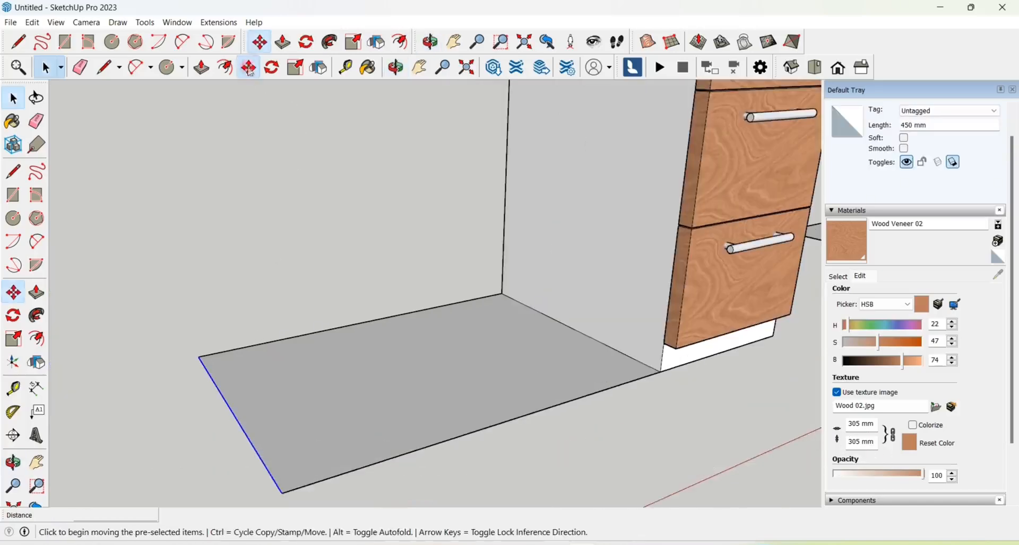
{"action": "scroll", "coordinate": [241, 369], "scroll_direction": "up", "scroll_amount": 1}
{"action": "key", "text": "ctrl"}
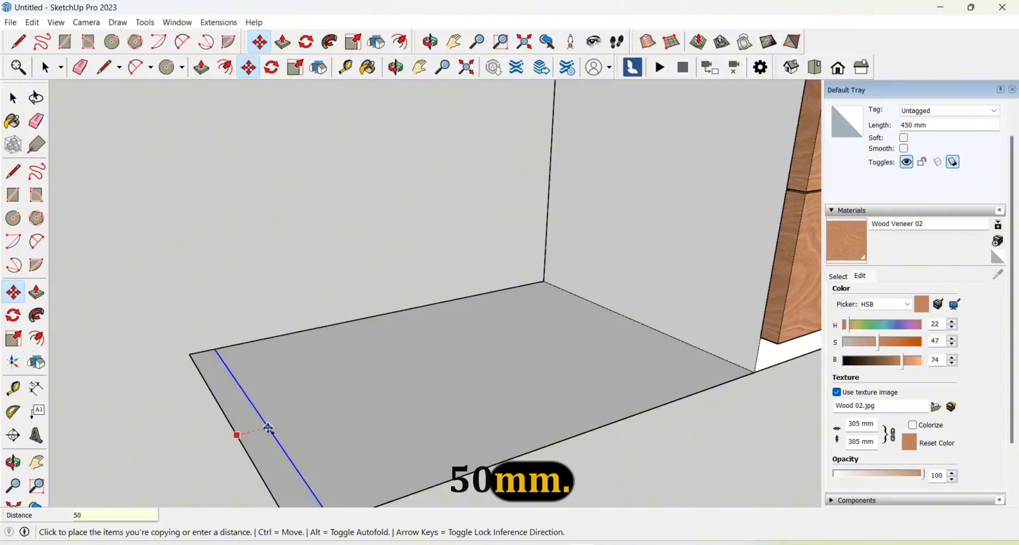
{"action": "scroll", "coordinate": [266, 425], "scroll_direction": "down", "scroll_amount": 3}
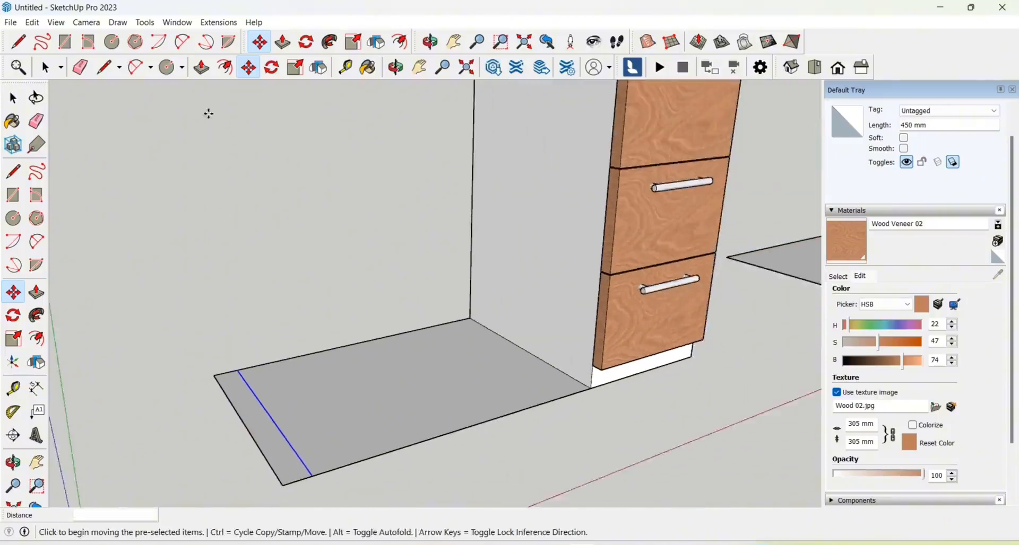
- Extrude the 50 mm wide strip upward 700 mm with Push/Pull to form the desk leg
{"action": "left_click", "coordinate": [201, 67]}
{"action": "left_click", "coordinate": [260, 427]}
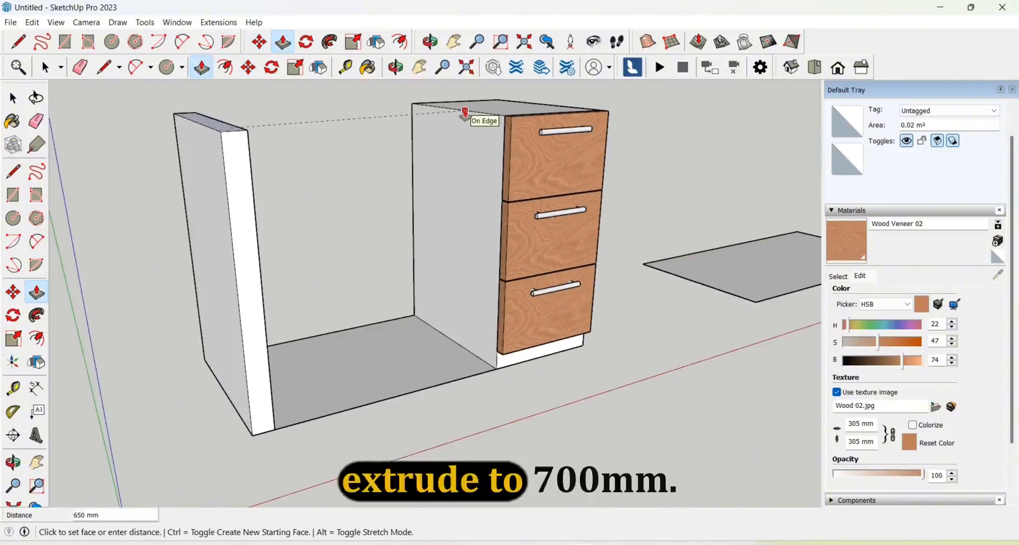
{"action": "type", "text": "700"}
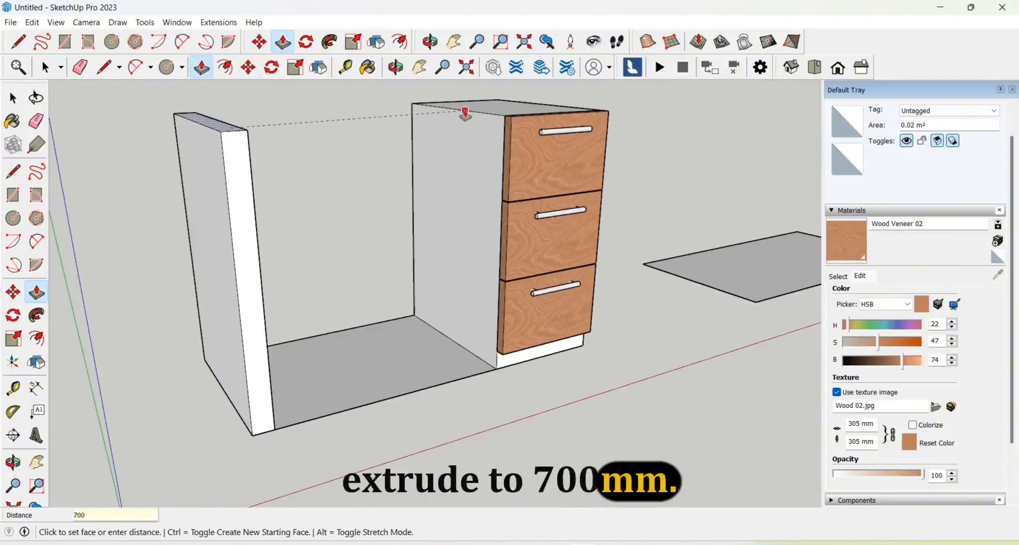
{"action": "key", "text": "Return"}
{"action": "scroll", "coordinate": [302, 227], "scroll_direction": "down", "scroll_amount": 3}
{"action": "key", "text": "space"}
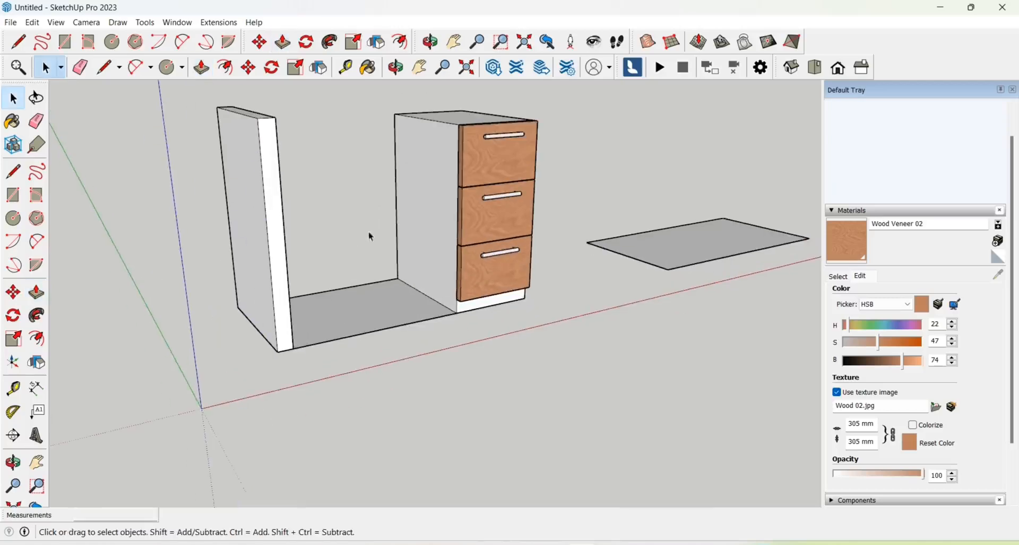
- Delete the leftover floor face and its edges between the leg and the drawer unit
{"action": "left_click_drag", "start_coordinate": [378, 226], "coordinate": [334, 356]}
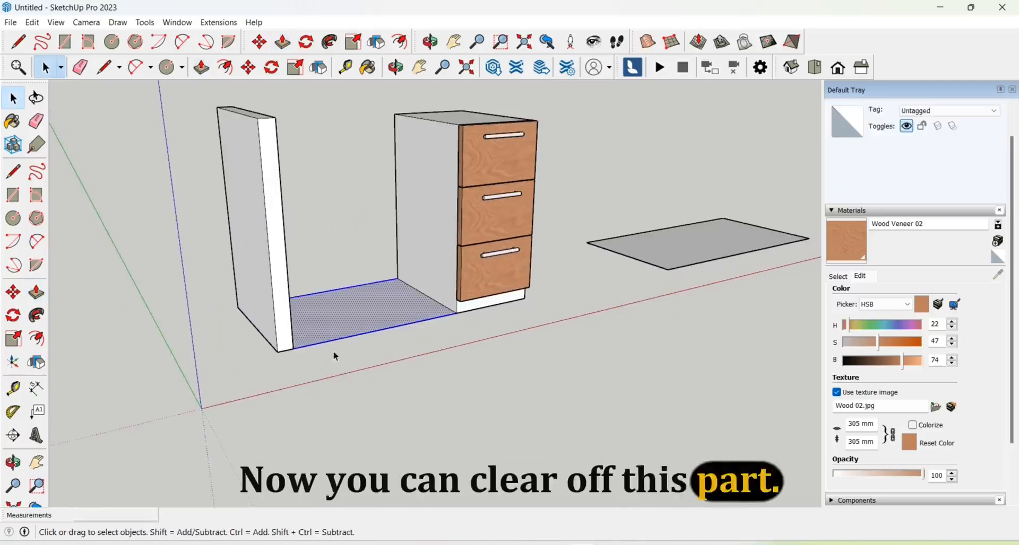
{"action": "key", "text": "Delete"}
{"action": "scroll", "coordinate": [361, 334], "scroll_direction": "down", "scroll_amount": 2}
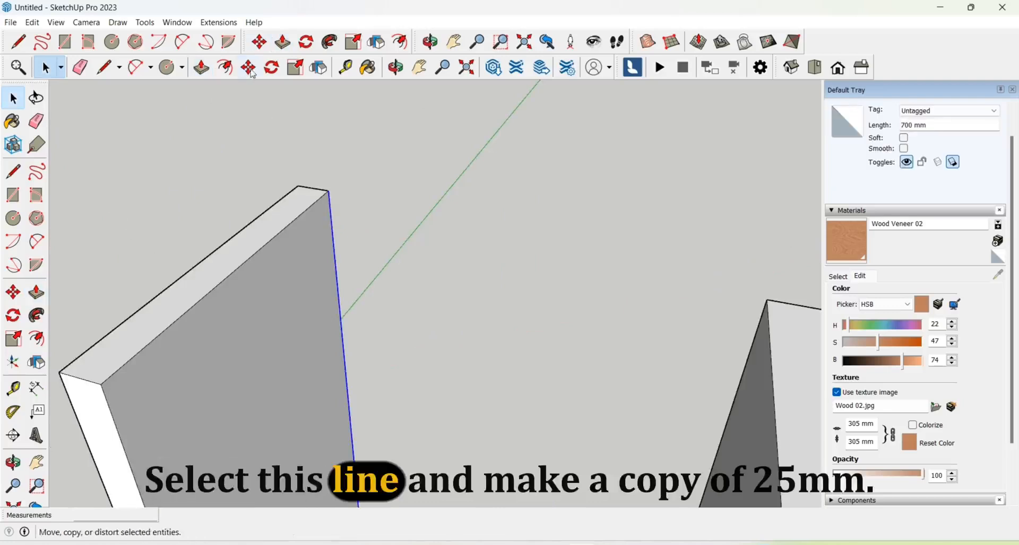
- Copy the rear vertical edge of the leg's inner face 25 mm inward and divide the resulting strip with a short horizontal line
{"action": "left_click", "coordinate": [250, 70]}
{"action": "scroll", "coordinate": [334, 236], "scroll_direction": "up", "scroll_amount": 1}
{"action": "left_click", "coordinate": [334, 236]}
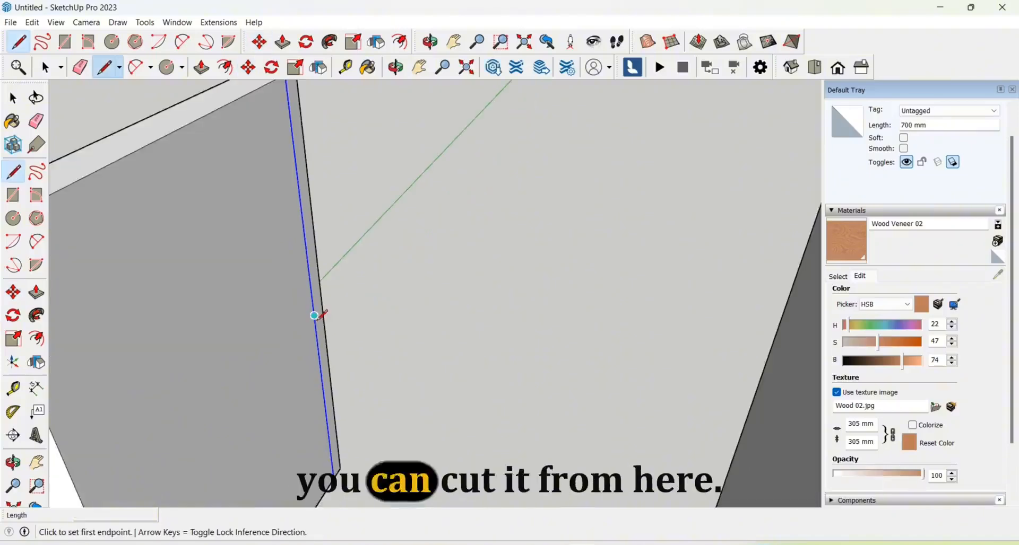
{"action": "left_click", "coordinate": [314, 315]}
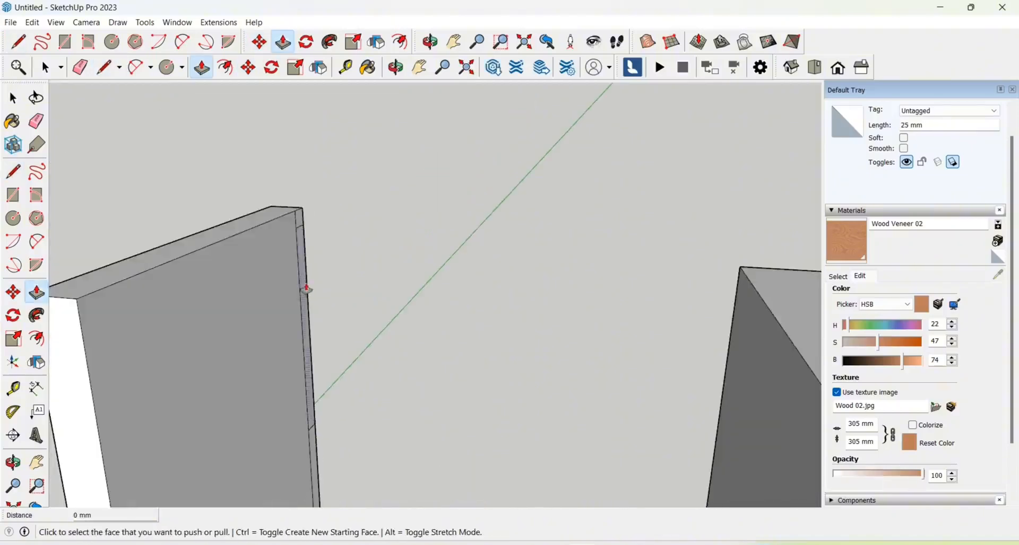
- Extrude the upper section of the strip 600 mm to the drawer unit to form the back panel
{"action": "left_click", "coordinate": [310, 292]}
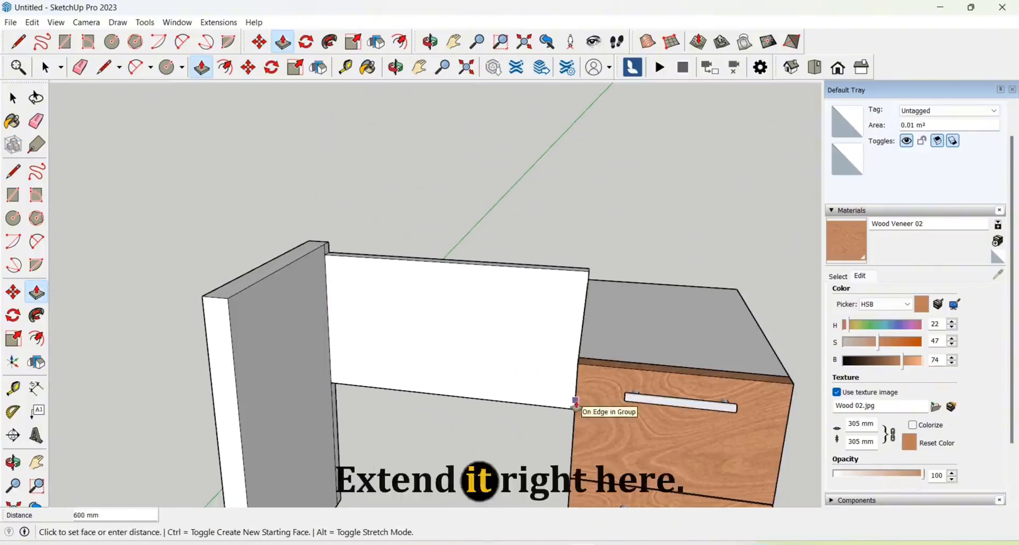
{"action": "left_click", "coordinate": [581, 407]}
{"action": "scroll", "coordinate": [514, 288], "scroll_direction": "up", "scroll_amount": 2}
{"action": "scroll", "coordinate": [346, 255], "scroll_direction": "up", "scroll_amount": 2}
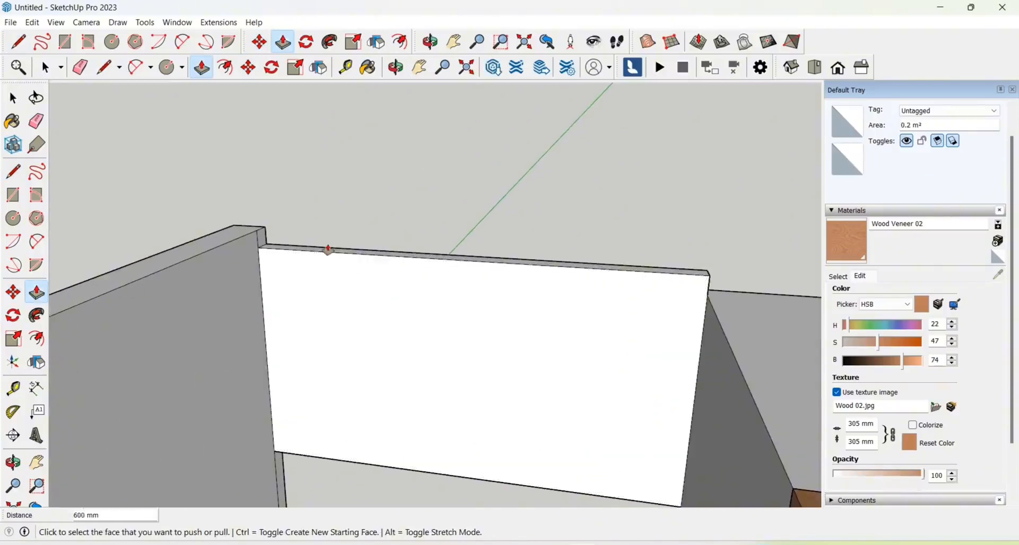
- Push the back panel's top face down 25 mm, level with the top of the drawer unit
{"action": "left_click", "coordinate": [680, 277]}
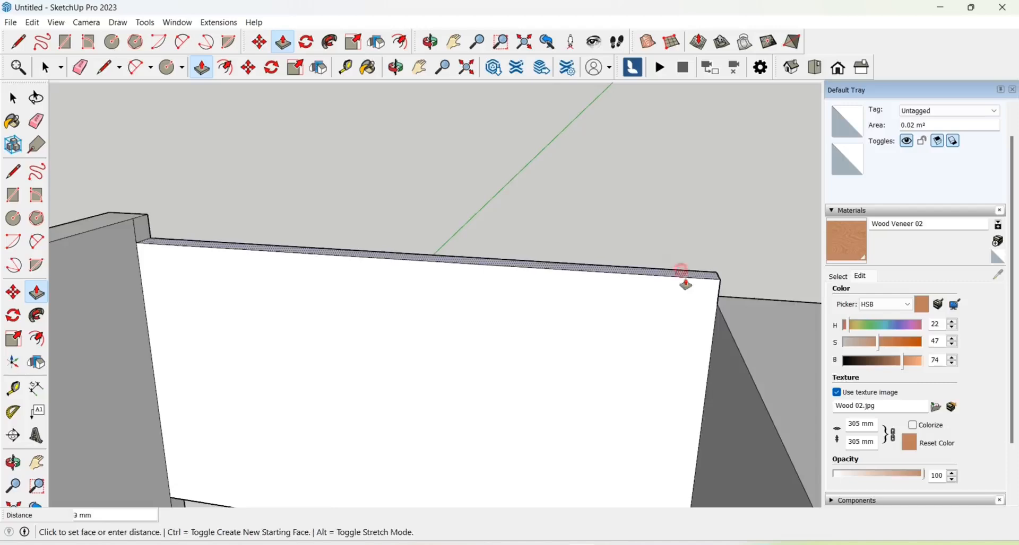
{"action": "left_click", "coordinate": [730, 320]}
{"action": "scroll", "coordinate": [610, 333], "scroll_direction": "down", "scroll_amount": 2}
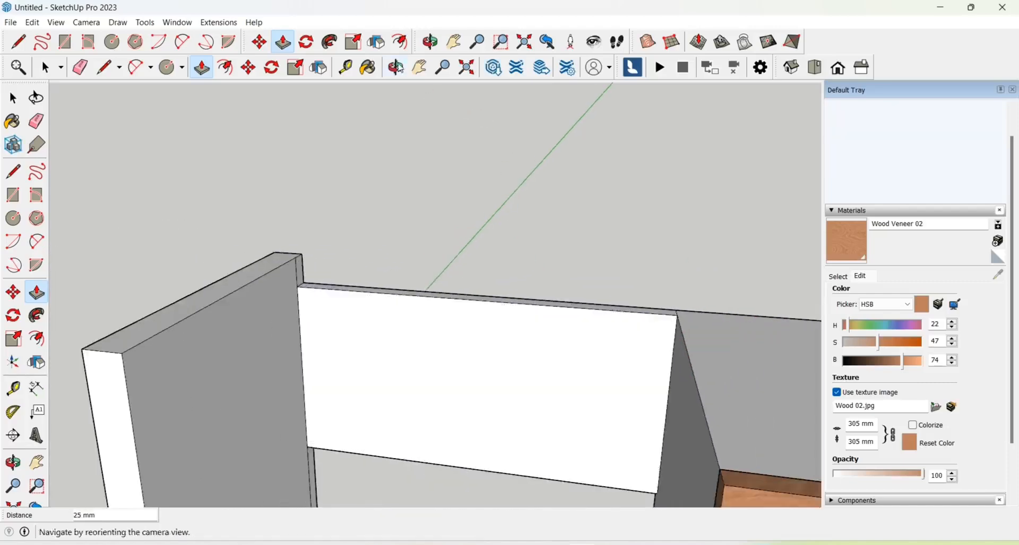
- Draw a 100 by 100 mm square with the Line tool on the empty ground beside the drawer unit
{"action": "left_click", "coordinate": [396, 67]}
{"action": "left_click_drag", "start_coordinate": [598, 323], "coordinate": [513, 338]}
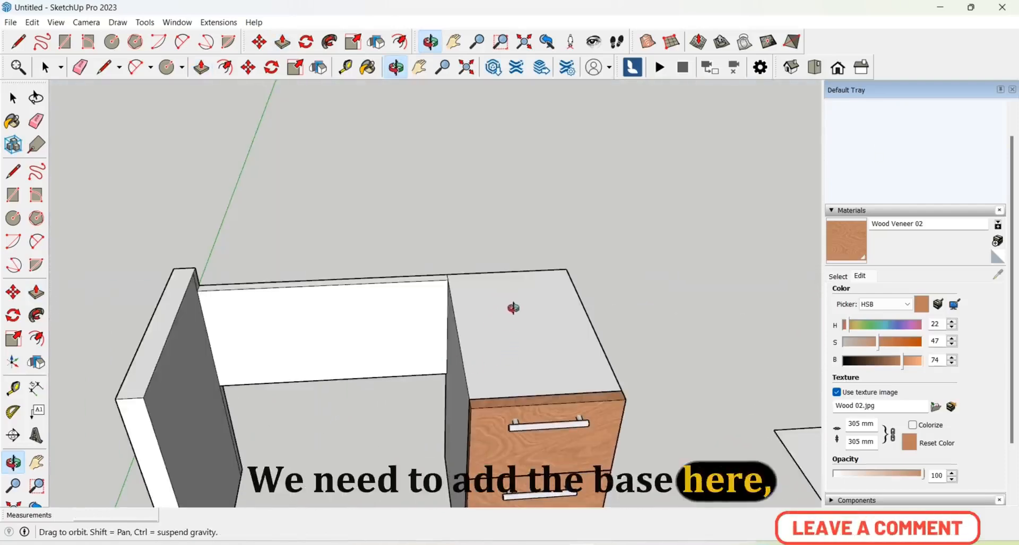
{"action": "scroll", "coordinate": [380, 370], "scroll_direction": "down", "scroll_amount": 3}
{"action": "scroll", "coordinate": [536, 338], "scroll_direction": "up", "scroll_amount": 1}
{"action": "scroll", "coordinate": [346, 331], "scroll_direction": "down", "scroll_amount": 2}
{"action": "mouse_move", "coordinate": [549, 376]}
{"action": "left_mouse_down"}
{"action": "mouse_move", "coordinate": [518, 381]}
{"action": "mouse_move", "coordinate": [527, 401]}
{"action": "left_mouse_up"}
{"action": "left_click", "coordinate": [104, 67]}
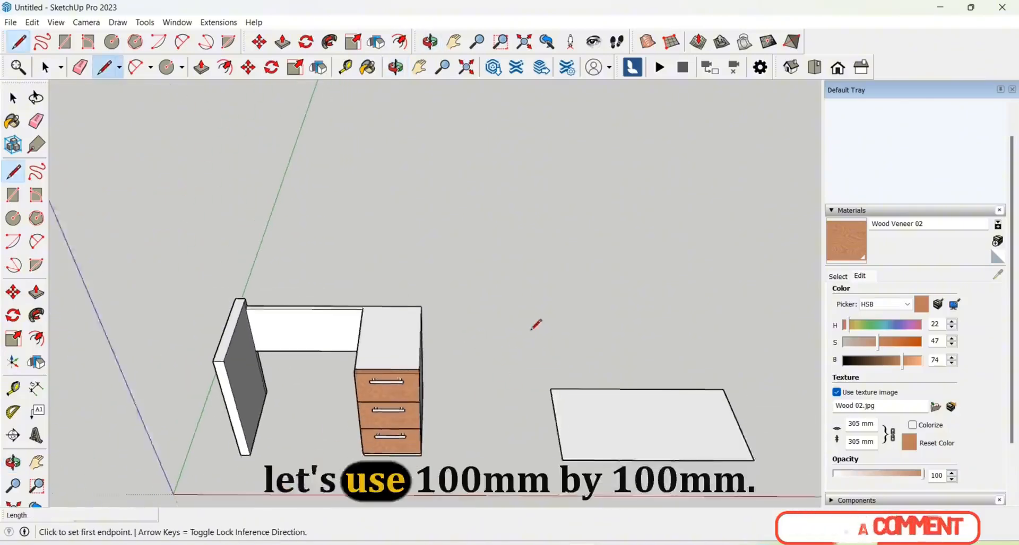
{"action": "scroll", "coordinate": [536, 325], "scroll_direction": "up", "scroll_amount": 5}
{"action": "left_click", "coordinate": [519, 309]}
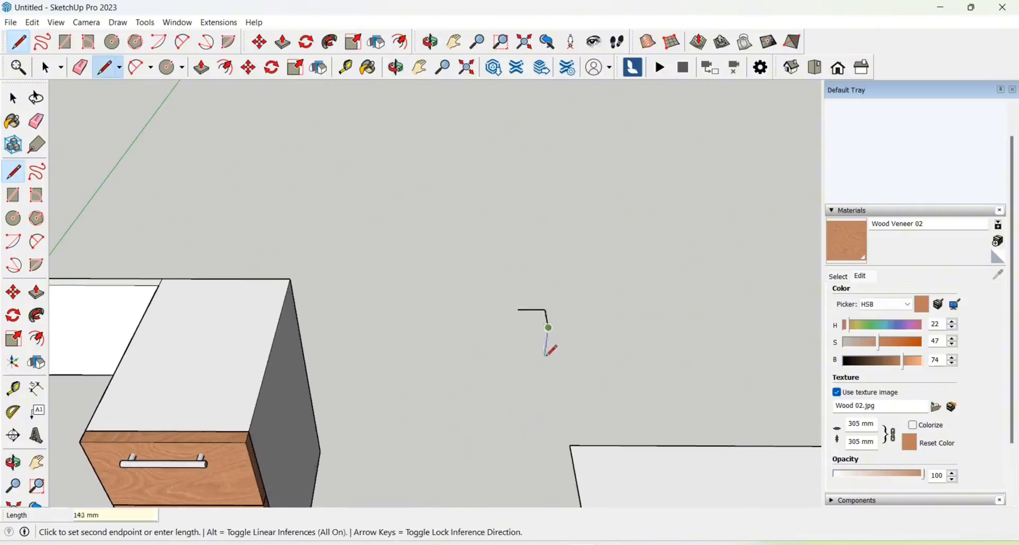
{"action": "scroll", "coordinate": [530, 340], "scroll_direction": "up", "scroll_amount": 2}
- Extrude the small square upward 50 mm with Push/Pull
{"action": "key", "text": "p"}
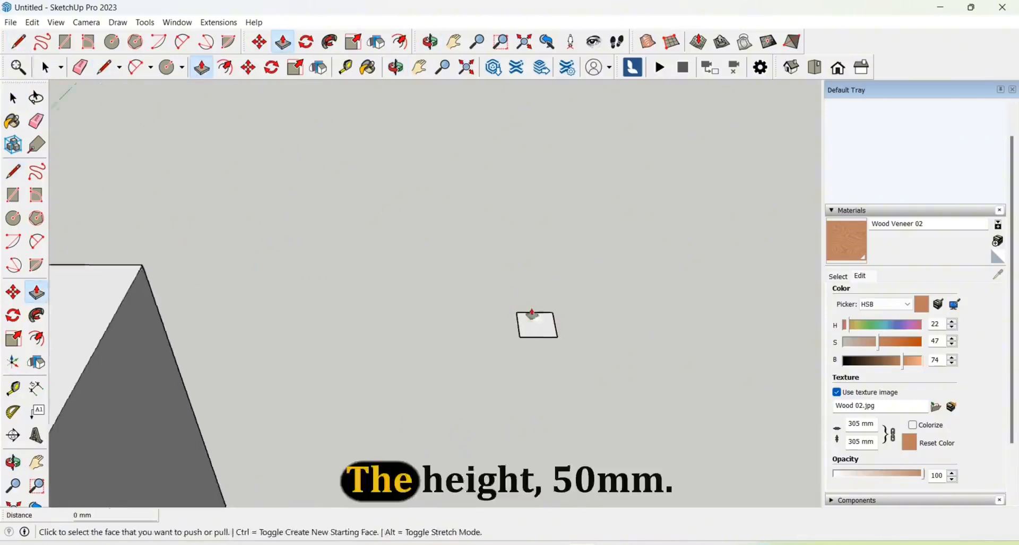
{"action": "scroll", "coordinate": [541, 329], "scroll_direction": "up", "scroll_amount": 1}
{"action": "left_click", "coordinate": [541, 329]}
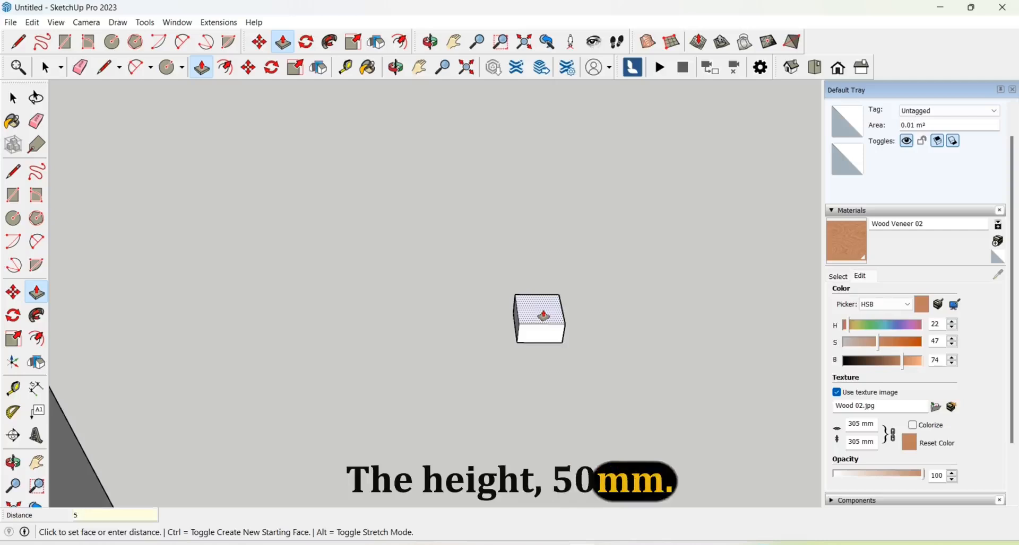
{"action": "key", "text": "Return"}
{"action": "scroll", "coordinate": [541, 317], "scroll_direction": "down", "scroll_amount": 3}
{"action": "key", "text": "space"}
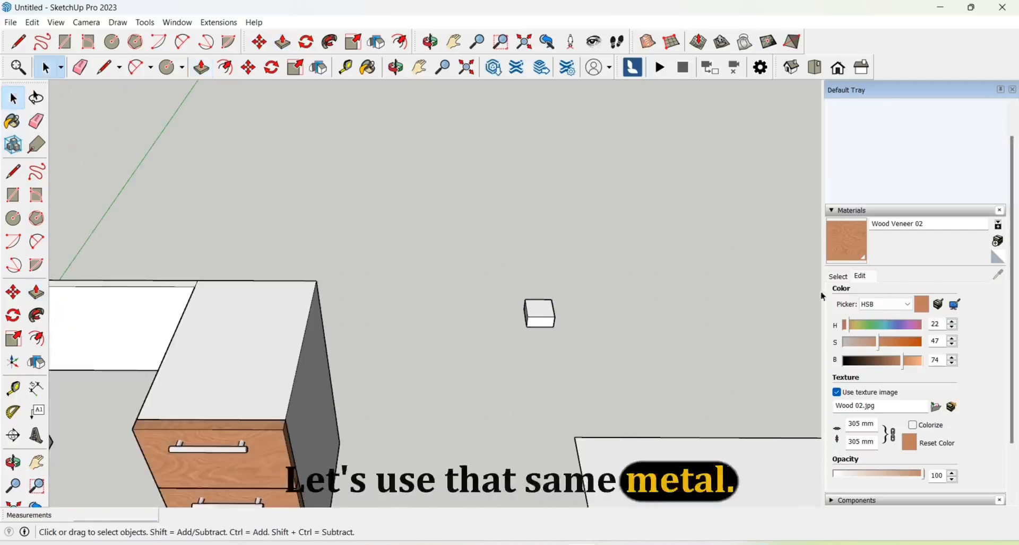
- Sample the Metal Silver material from the top drawer handle
{"action": "left_click", "coordinate": [837, 277]}
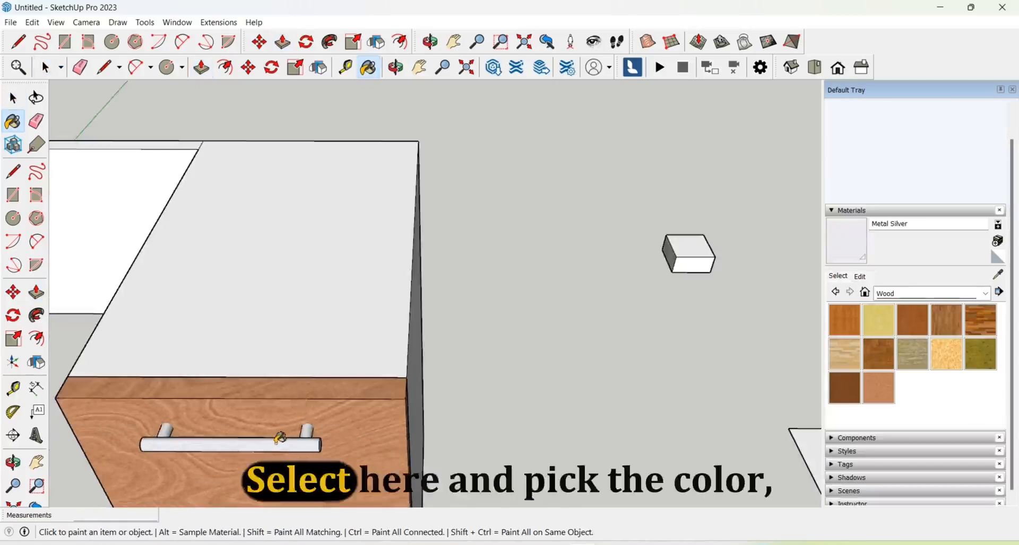
{"action": "scroll", "coordinate": [279, 427], "scroll_direction": "up", "scroll_amount": 6}
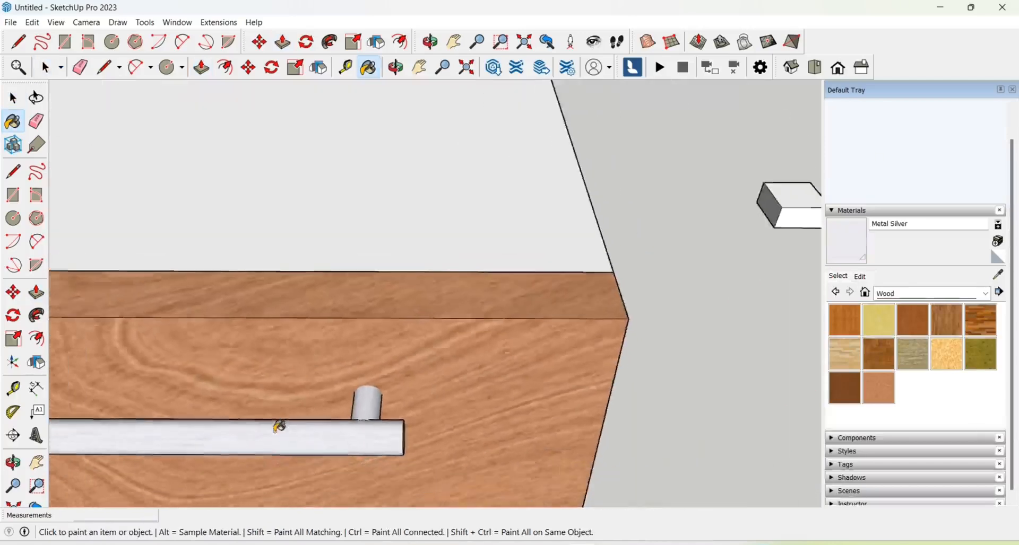
{"action": "scroll", "coordinate": [279, 427], "scroll_direction": "down", "scroll_amount": 2}
{"action": "left_click", "coordinate": [18, 93]}
{"action": "scroll", "coordinate": [286, 246], "scroll_direction": "down", "scroll_amount": 3}
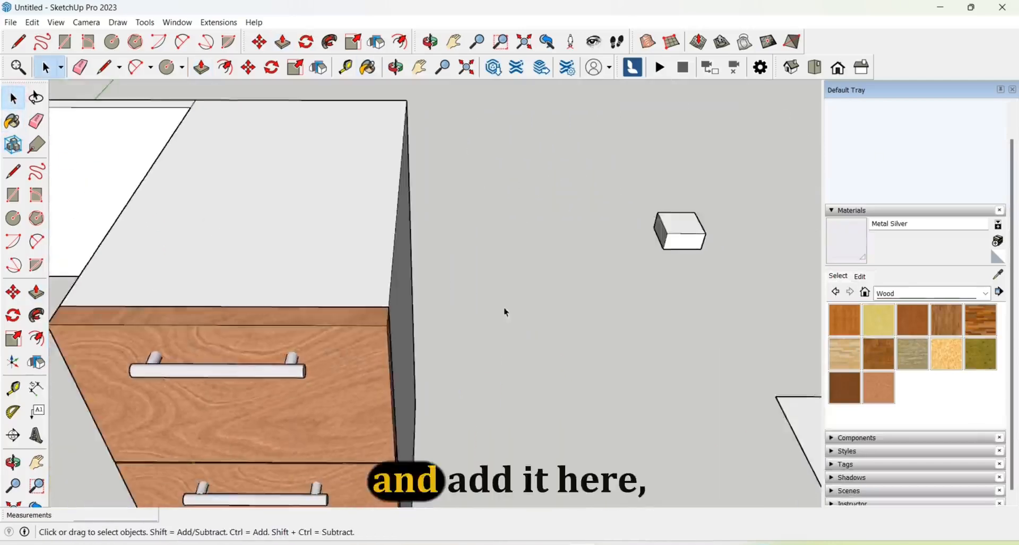
- Select the whole small block and paint it with Metal Silver
{"action": "scroll", "coordinate": [621, 255], "scroll_direction": "up", "scroll_amount": 4}
{"action": "left_click_drag", "start_coordinate": [776, 178], "coordinate": [660, 254]}
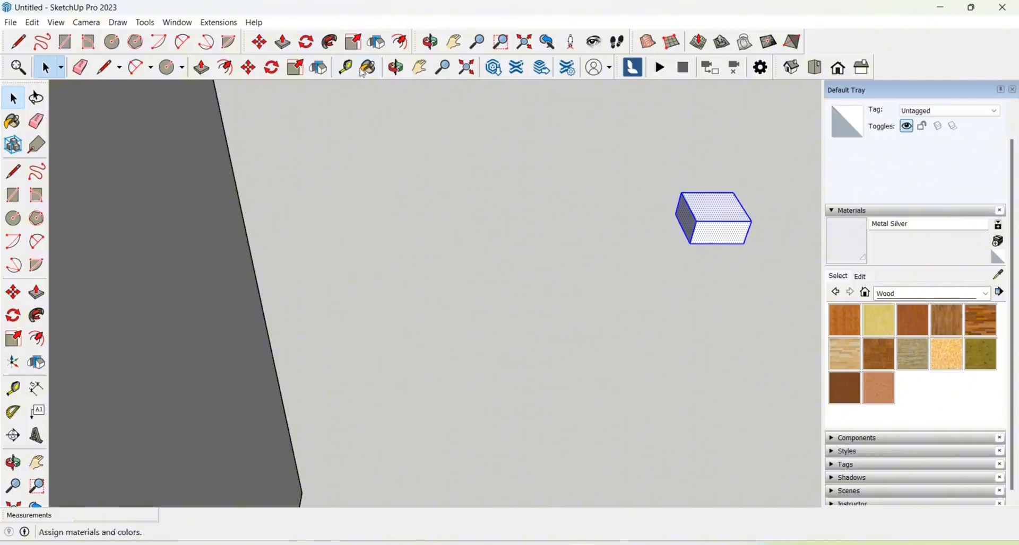
{"action": "scroll", "coordinate": [711, 210], "scroll_direction": "down", "scroll_amount": 3}
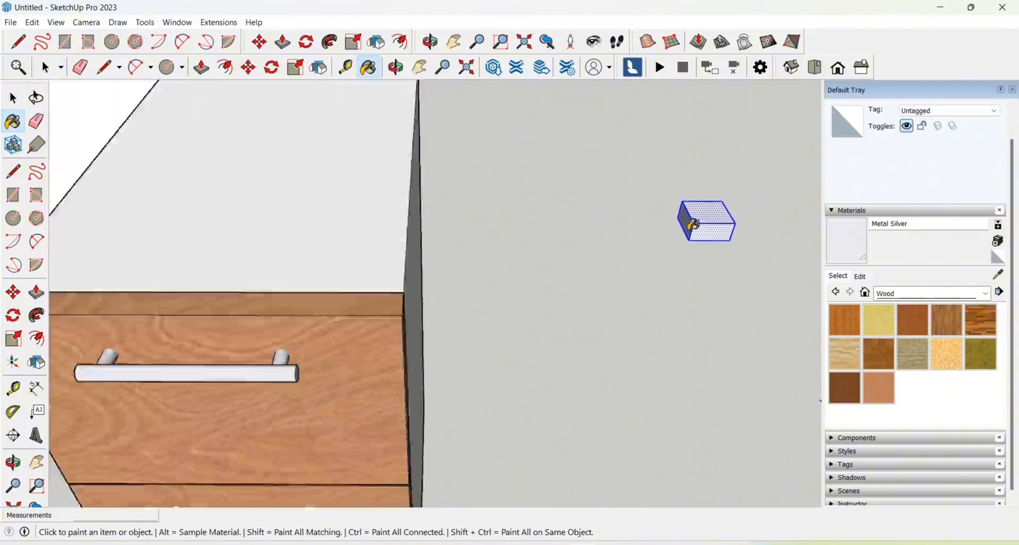
{"action": "left_click", "coordinate": [14, 97]}
{"action": "scroll", "coordinate": [689, 218], "scroll_direction": "up", "scroll_amount": 3}
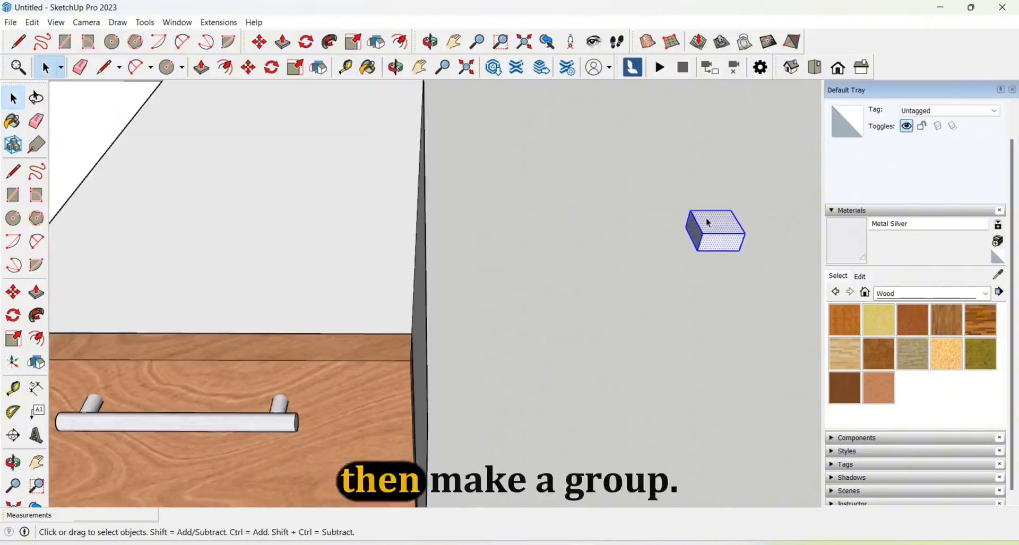
- Group the small metal block and move it onto the top of the drawer unit
{"action": "right_click", "coordinate": [710, 219]}
{"action": "left_click", "coordinate": [750, 320]}
{"action": "scroll", "coordinate": [643, 220], "scroll_direction": "down", "scroll_amount": 4}
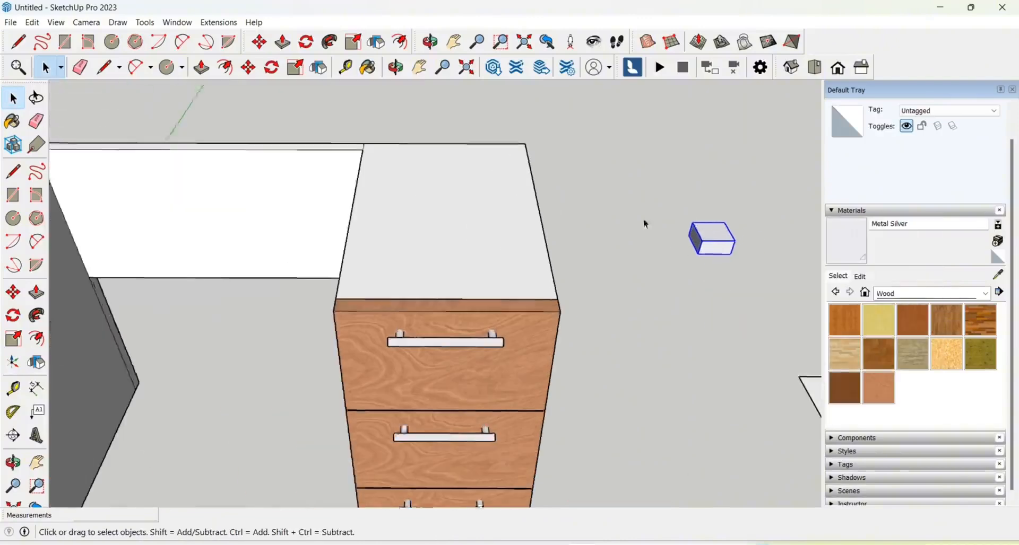
{"action": "scroll", "coordinate": [644, 221], "scroll_direction": "up", "scroll_amount": 2}
{"action": "left_click", "coordinate": [712, 253]}
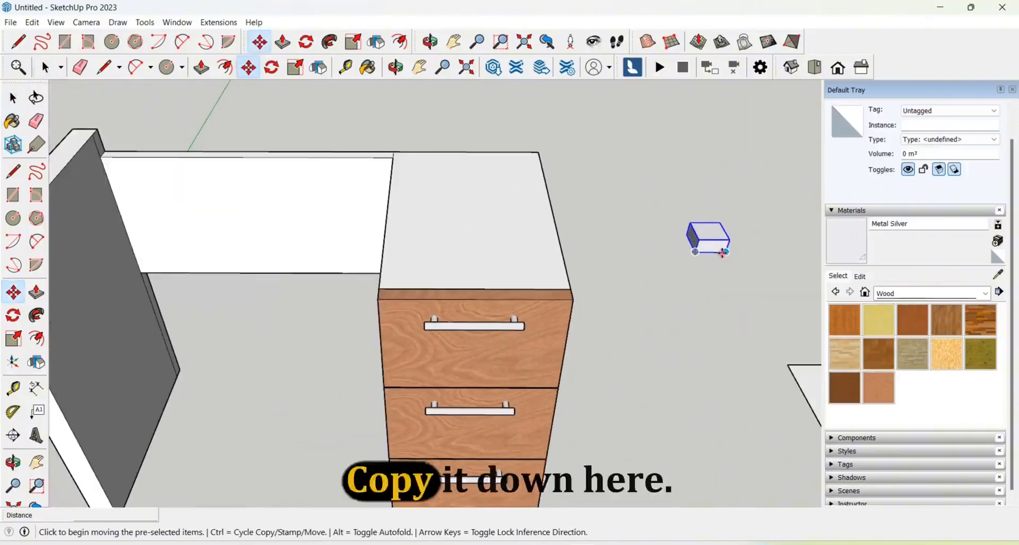
{"action": "left_click", "coordinate": [515, 269]}
- Copy the metal block about 245 mm along the green axis toward the back of the drawer unit's top
{"action": "middle_click_drag", "start_coordinate": [515, 270], "coordinate": [426, 314]}
{"action": "scroll", "coordinate": [530, 250], "scroll_direction": "down", "scroll_amount": 2}
{"action": "key", "text": "ctrl"}
{"action": "left_click", "coordinate": [427, 314]}
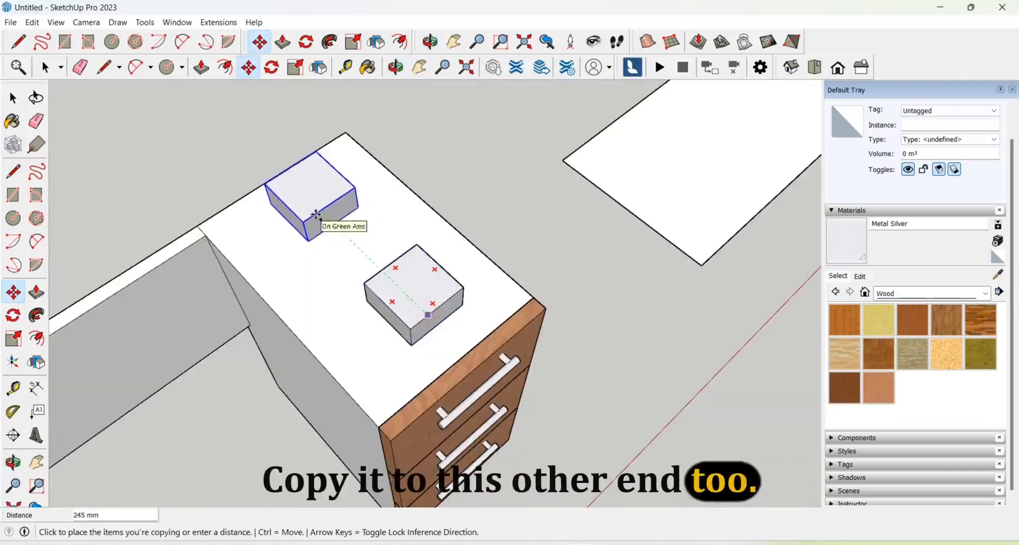
{"action": "left_click", "coordinate": [315, 213]}
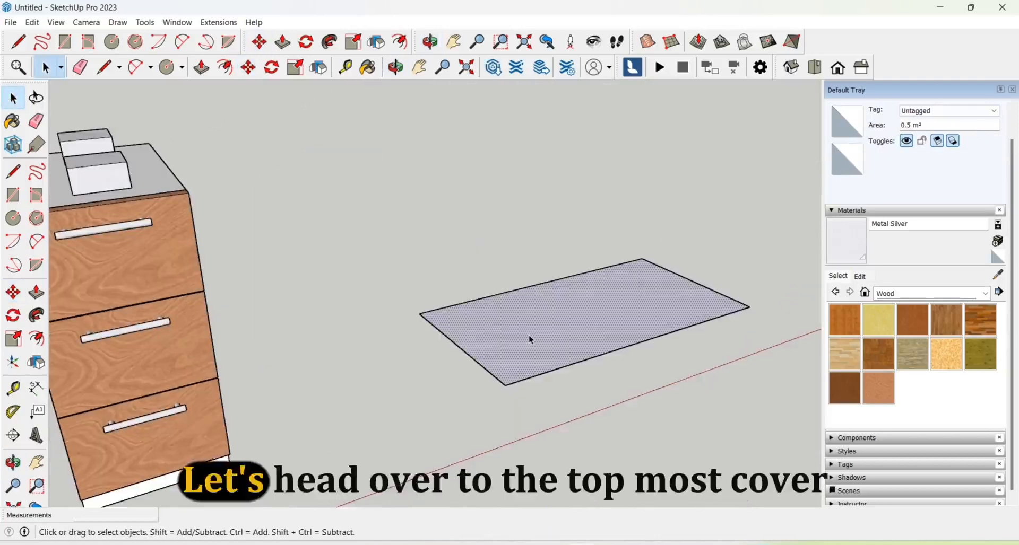
- Extrude the desktop rectangle upward 50 mm with Push/Pull
{"action": "left_click", "coordinate": [202, 67]}
{"action": "scroll", "coordinate": [519, 369], "scroll_direction": "up", "scroll_amount": 5}
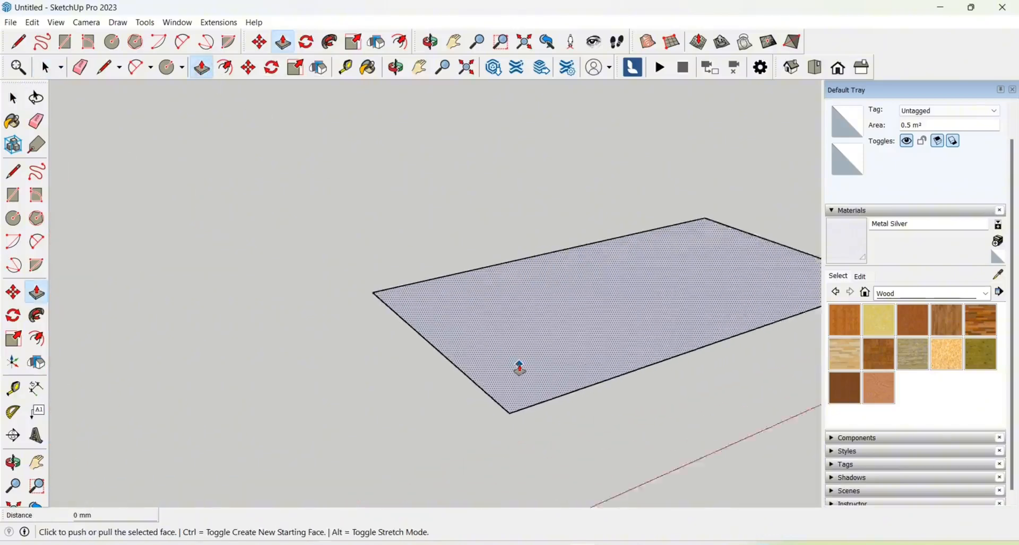
{"action": "scroll", "coordinate": [482, 364], "scroll_direction": "down", "scroll_amount": 3}
{"action": "scroll", "coordinate": [487, 370], "scroll_direction": "up", "scroll_amount": 2}
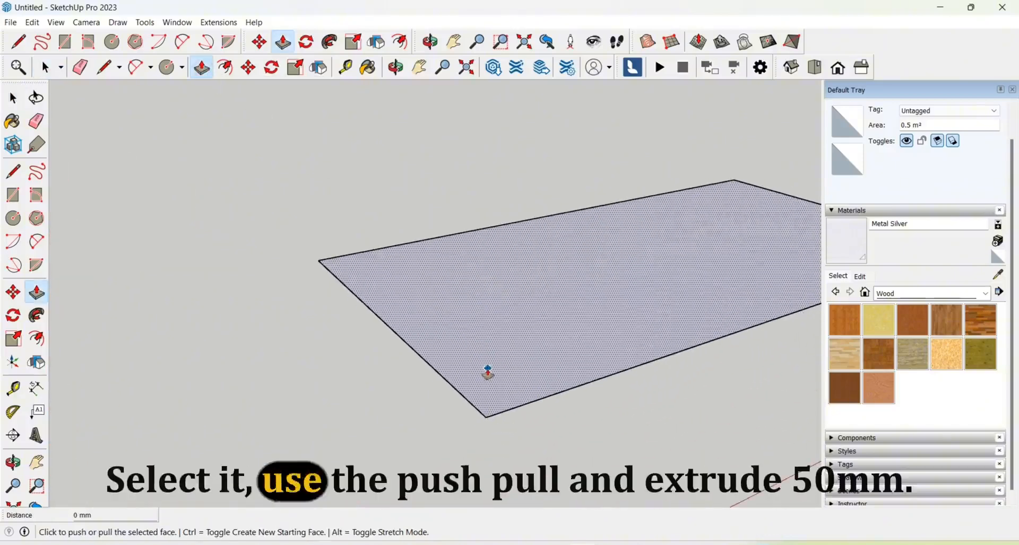
{"action": "left_click", "coordinate": [551, 376]}
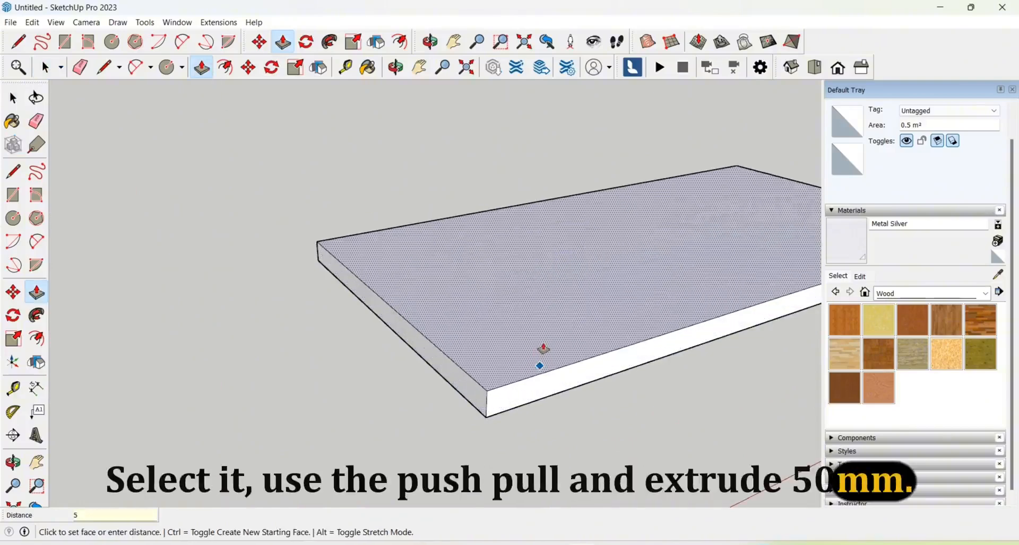
{"action": "key", "text": "Return"}
- Select the whole desktop slab and paint it with Wood Veneer 02 sampled from a drawer front
{"action": "left_click_drag", "start_coordinate": [686, 163], "coordinate": [393, 365]}
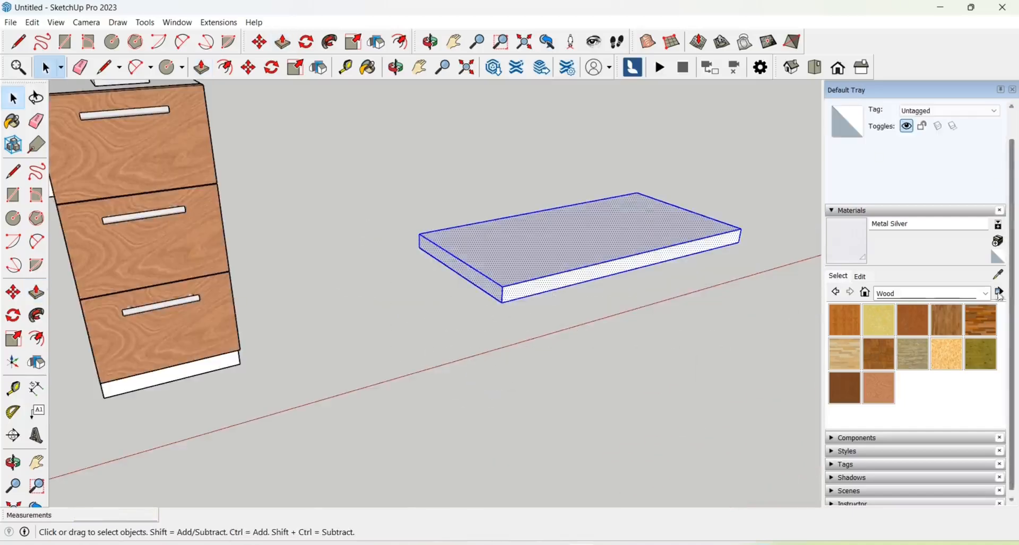
{"action": "left_click", "coordinate": [997, 275]}
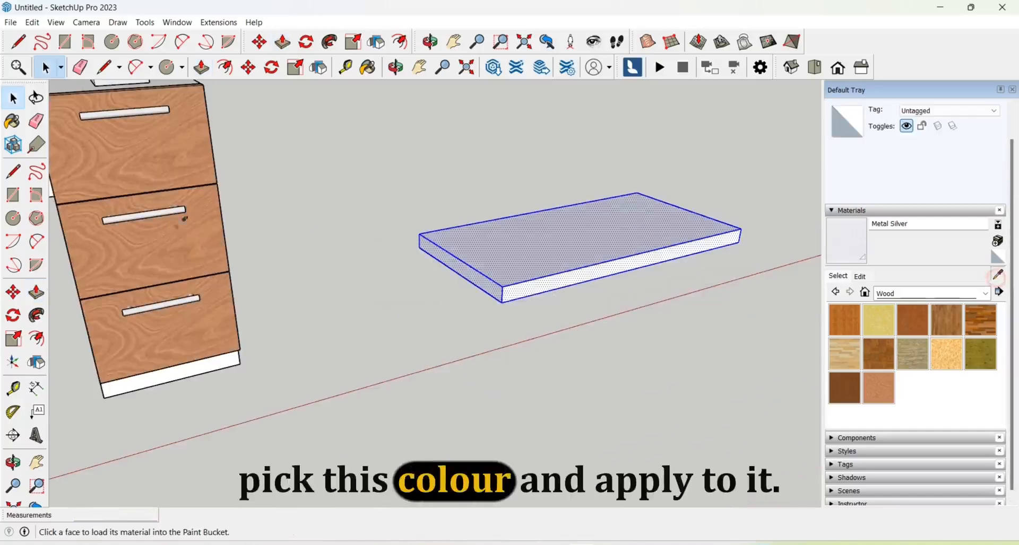
{"action": "left_click", "coordinate": [511, 257]}
{"action": "scroll", "coordinate": [482, 254], "scroll_direction": "down", "scroll_amount": 5}
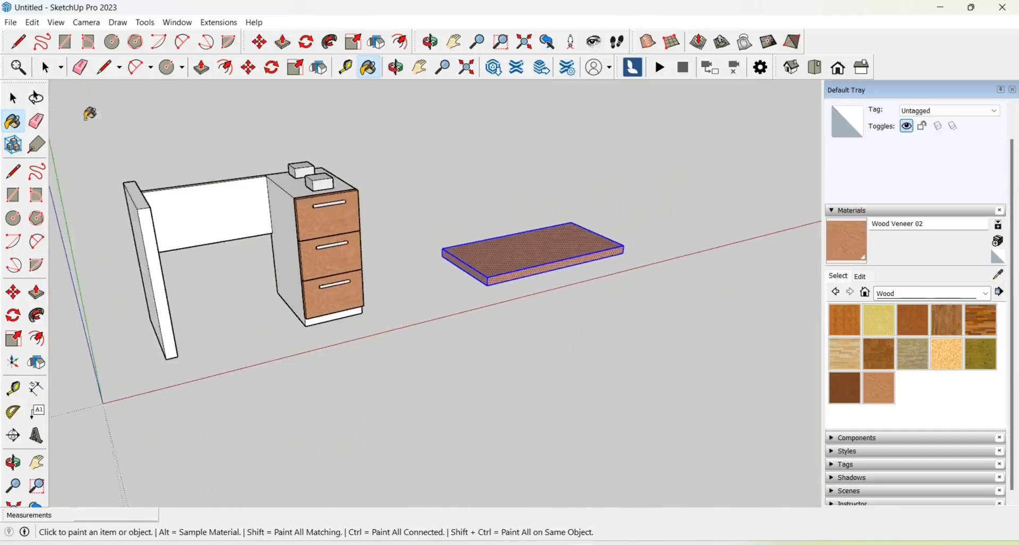
- Group the desktop slab and move it by its lower front corner onto the side panel's outer front top corner
{"action": "left_click", "coordinate": [13, 100]}
{"action": "scroll", "coordinate": [495, 268], "scroll_direction": "up", "scroll_amount": 3}
{"action": "right_click", "coordinate": [495, 268]}
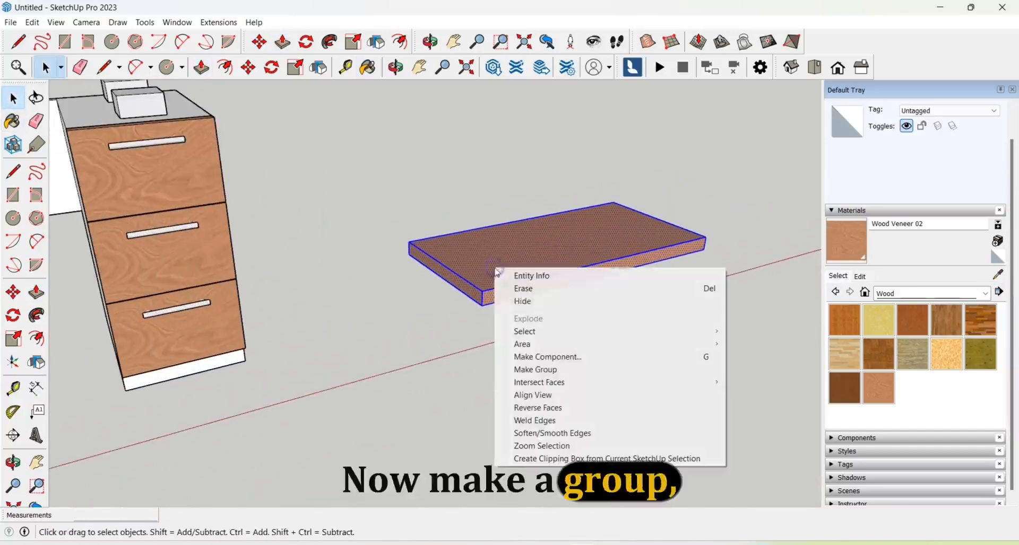
{"action": "left_click", "coordinate": [545, 371]}
{"action": "scroll", "coordinate": [634, 344], "scroll_direction": "down", "scroll_amount": 3}
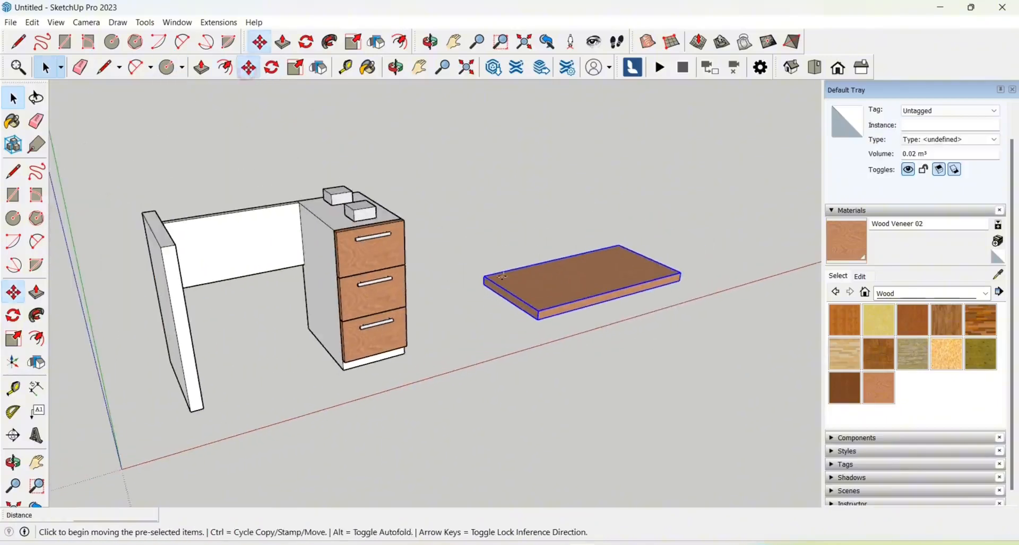
{"action": "left_click", "coordinate": [538, 319]}
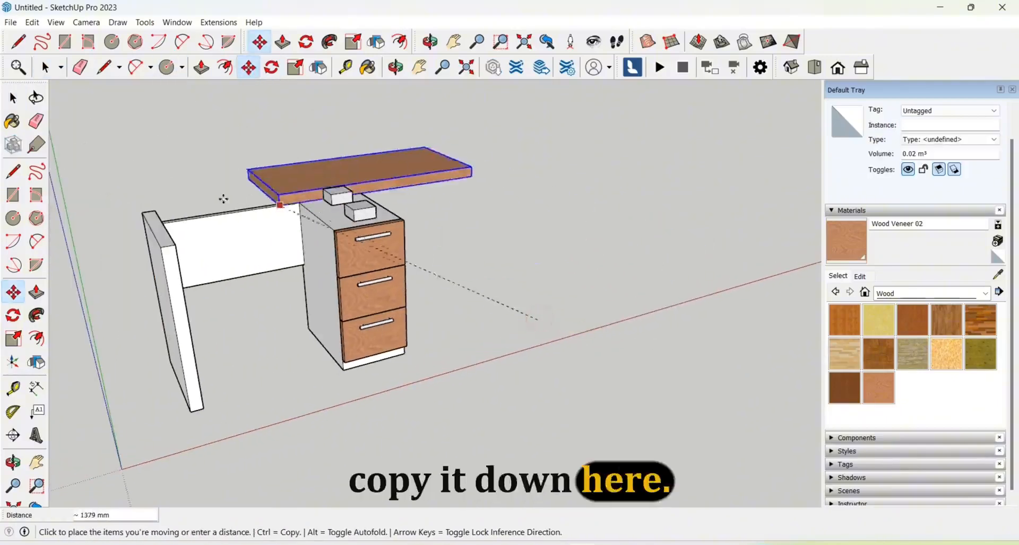
{"action": "left_click", "coordinate": [162, 246]}
- Shift the desktop 25 mm outward past the side panel
{"action": "middle_click_drag", "start_coordinate": [339, 356], "coordinate": [512, 360]}
{"action": "scroll", "coordinate": [254, 320], "scroll_direction": "up", "scroll_amount": 3}
{"action": "middle_click_drag", "start_coordinate": [254, 320], "coordinate": [287, 403]}
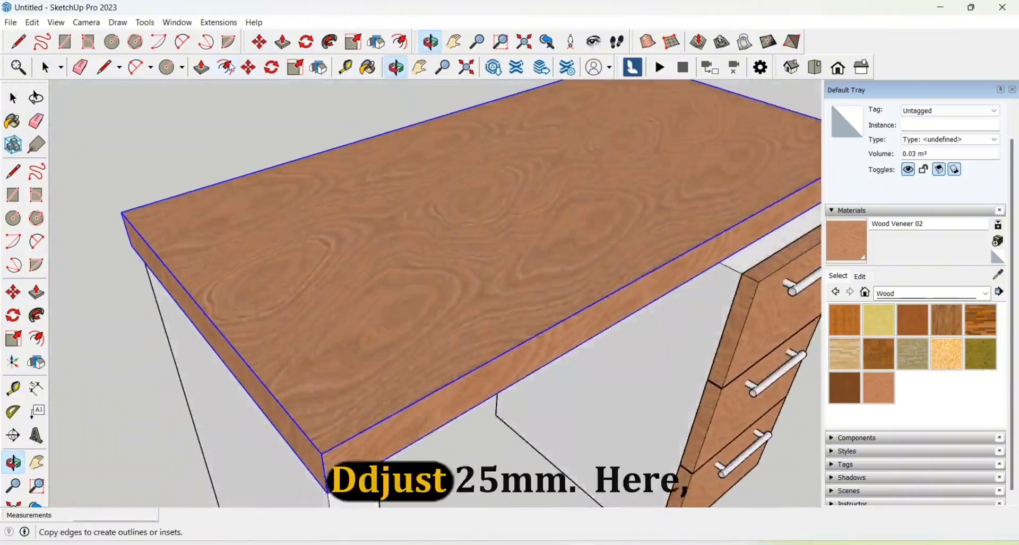
{"action": "left_click", "coordinate": [12, 292]}
{"action": "scroll", "coordinate": [208, 265], "scroll_direction": "up", "scroll_amount": 1}
{"action": "left_click", "coordinate": [206, 304]}
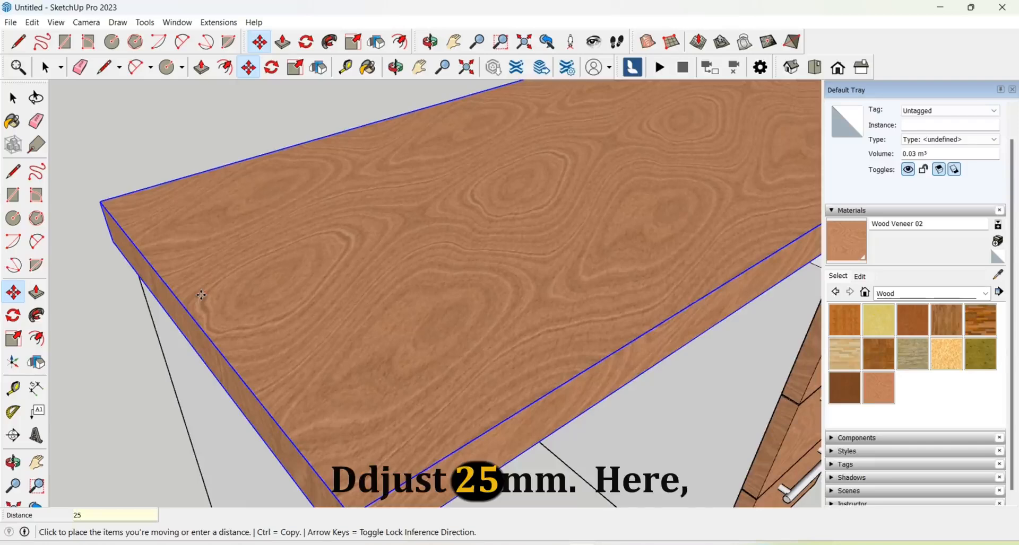
{"action": "type", "text": "25"}
{"action": "key", "text": "Return"}
- Move the desktop 25 mm toward the front of the desk to even out its overhang
{"action": "middle_click_drag", "start_coordinate": [200, 298], "coordinate": [308, 95]}
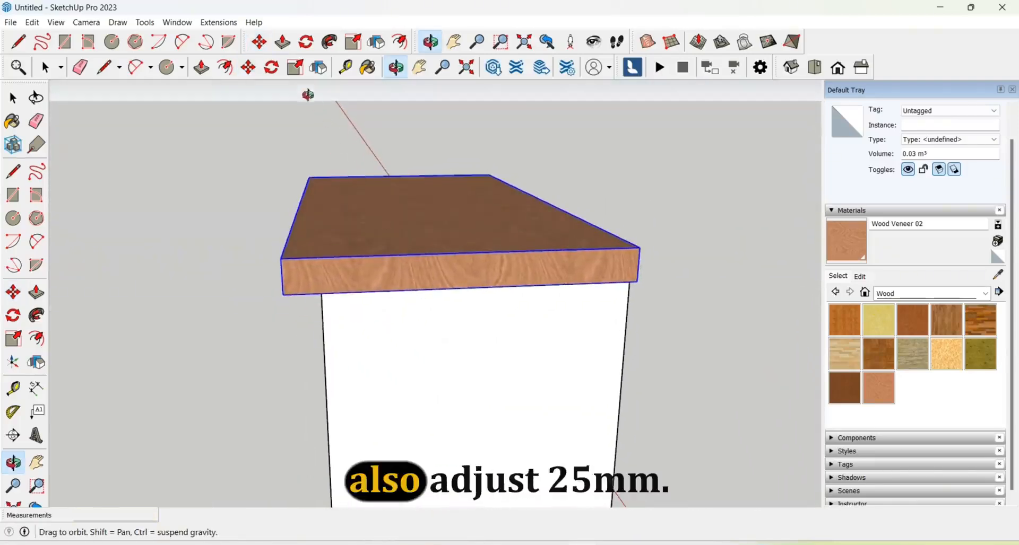
{"action": "left_click", "coordinate": [248, 67]}
{"action": "left_click", "coordinate": [510, 289]}
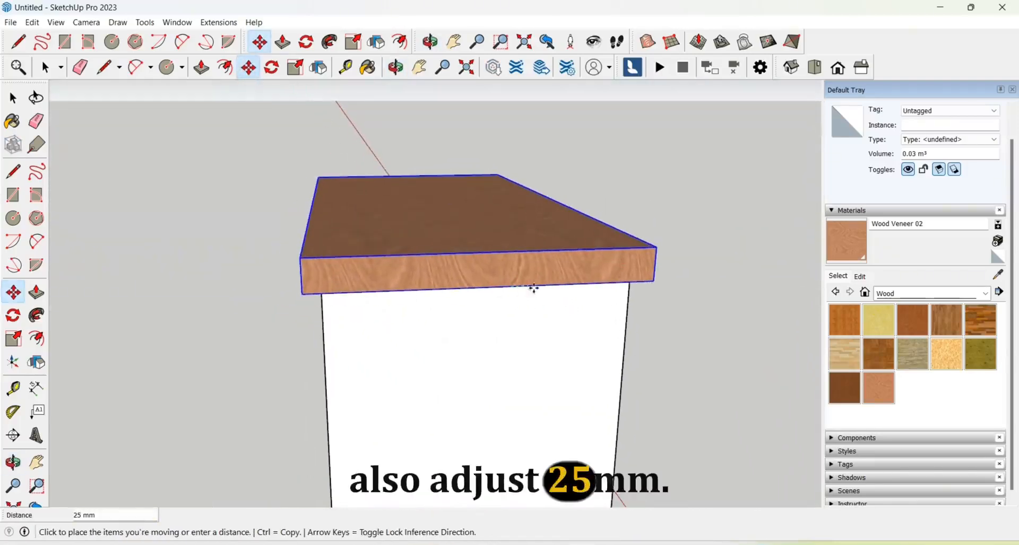
{"action": "type", "text": "25"}
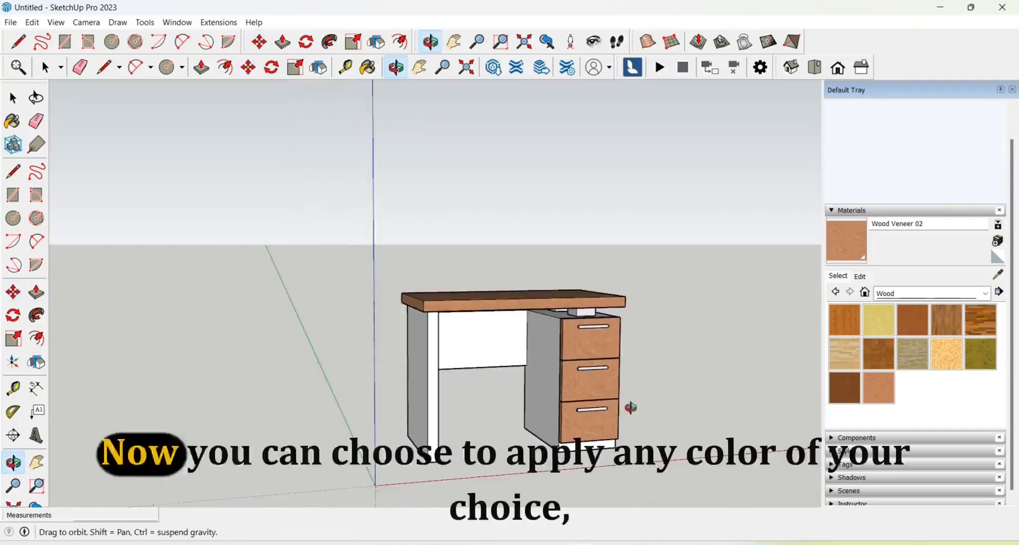
- Select the whole desk and paint the remaining white panels with Wood Veneer 02, then clear the selection
{"action": "scroll", "coordinate": [630, 410], "scroll_direction": "up", "scroll_amount": 2}
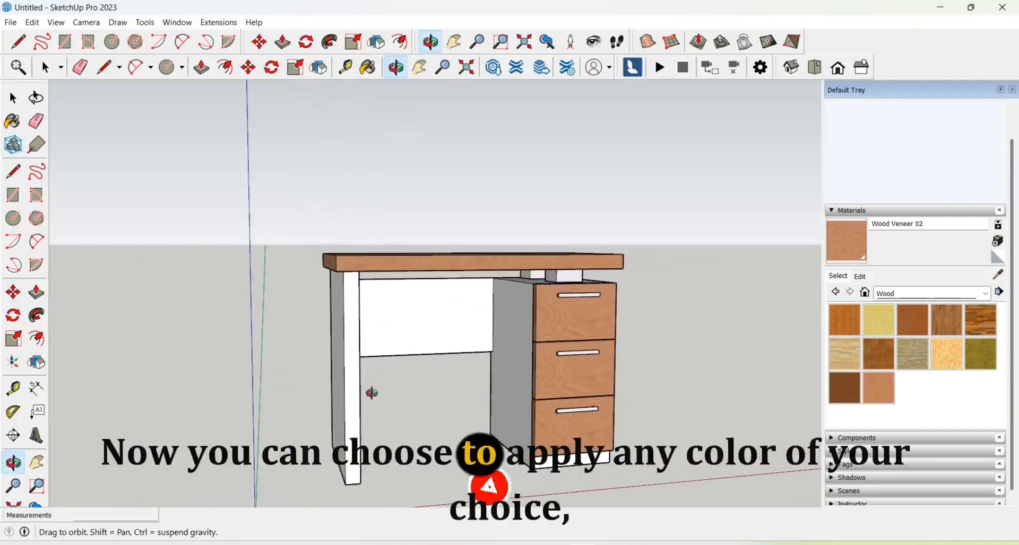
{"action": "left_click_drag", "start_coordinate": [372, 393], "coordinate": [403, 403]}
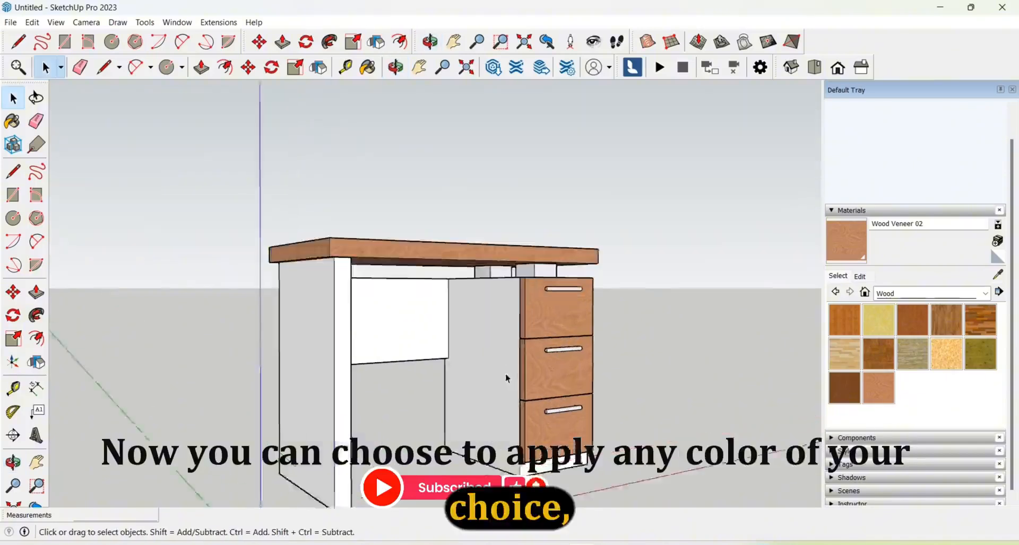
{"action": "middle_click_drag", "start_coordinate": [588, 324], "coordinate": [660, 195]}
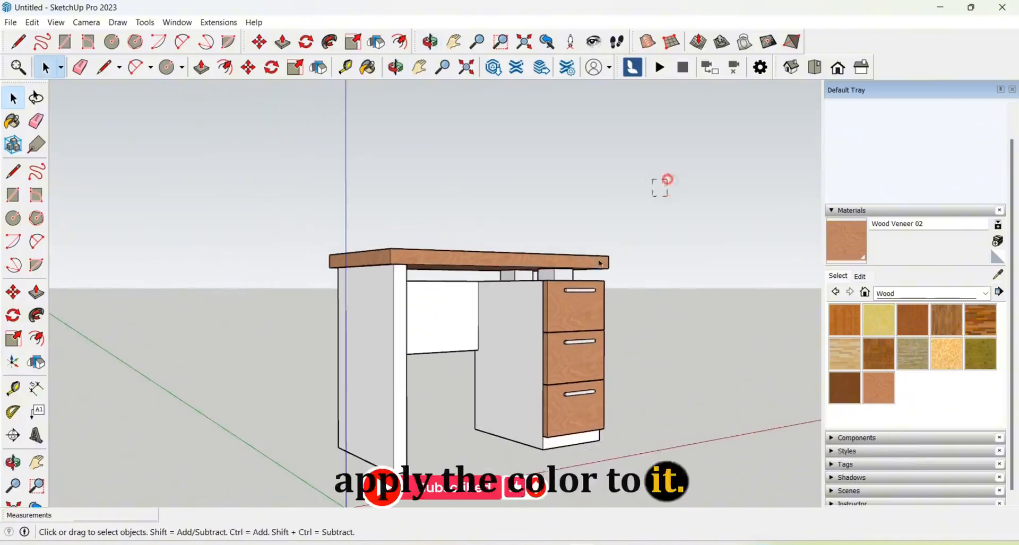
{"action": "left_click_drag", "start_coordinate": [321, 499], "coordinate": [320, 496]}
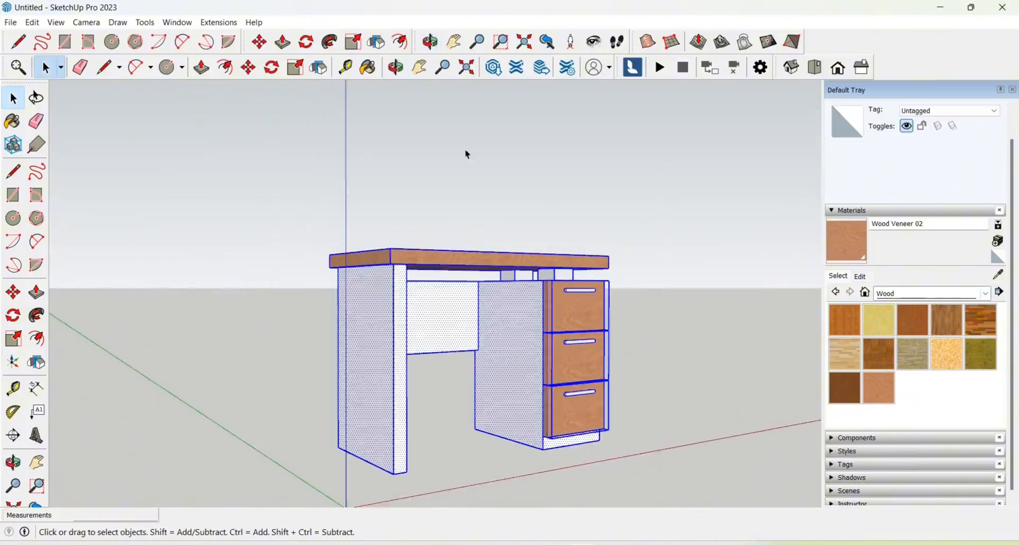
{"action": "left_click", "coordinate": [383, 331]}
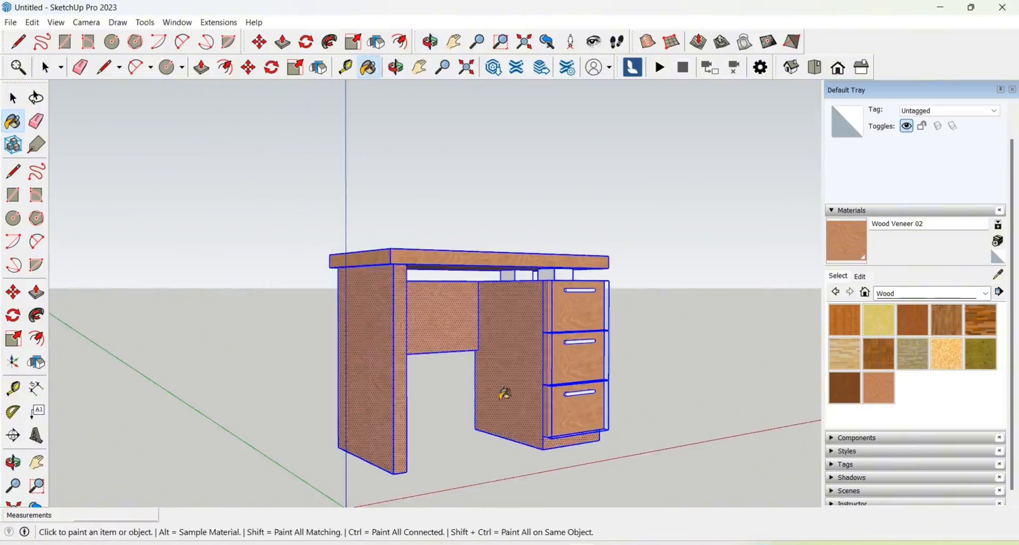
{"action": "scroll", "coordinate": [504, 394], "scroll_direction": "down", "scroll_amount": 2}
{"action": "key", "text": "space"}
{"action": "left_click", "coordinate": [539, 457]}
{"action": "mouse_move", "coordinate": [499, 455]}
{"action": "middle_mouse_down"}
{"action": "mouse_move", "coordinate": [457, 450]}
{"action": "mouse_move", "coordinate": [316, 475]}
{"action": "mouse_move", "coordinate": [454, 499]}
{"action": "mouse_move", "coordinate": [396, 498]}
{"action": "mouse_move", "coordinate": [524, 457]}
{"action": "mouse_move", "coordinate": [348, 443]}
{"action": "mouse_move", "coordinate": [255, 408]}
{"action": "mouse_move", "coordinate": [509, 401]}
{"action": "middle_mouse_up"}
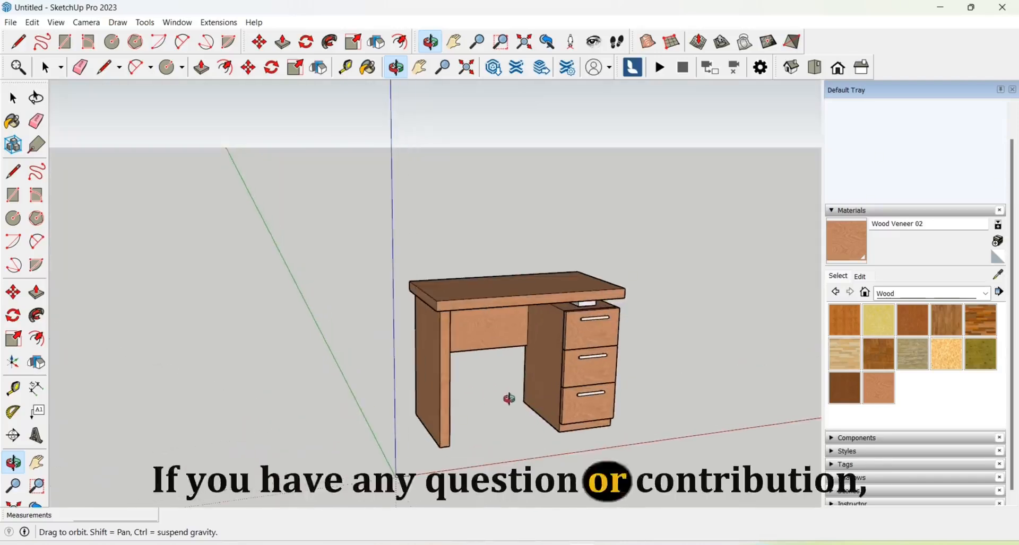